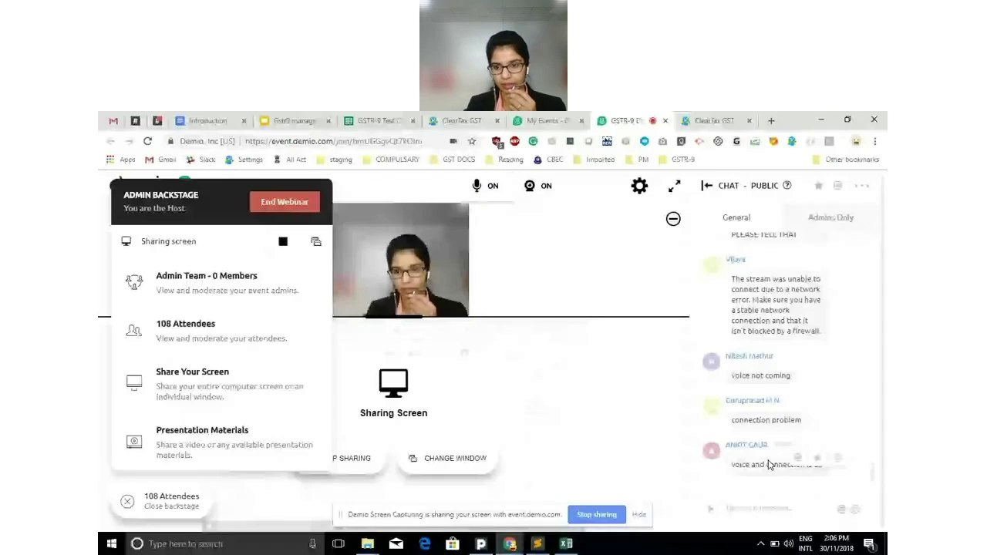
click(769, 510)
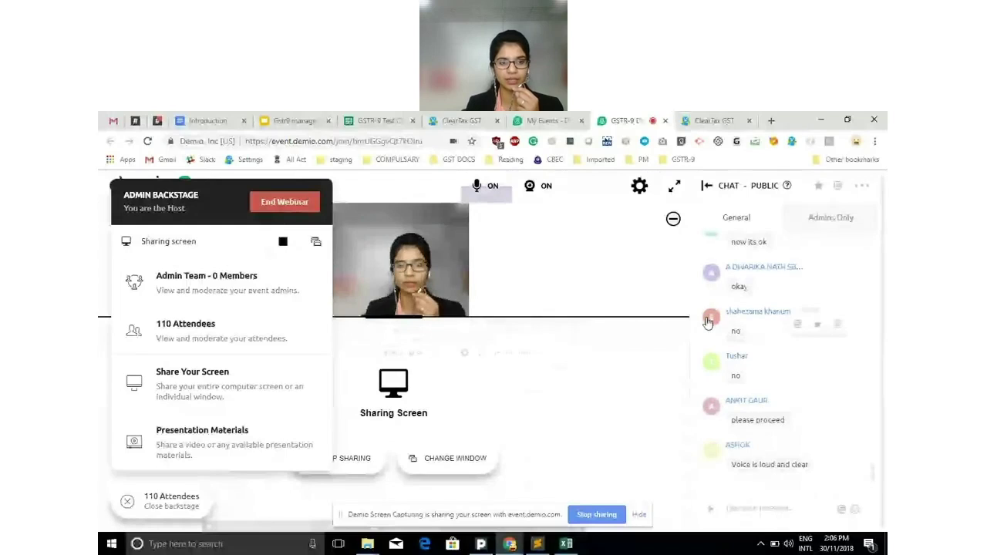
click(725, 119)
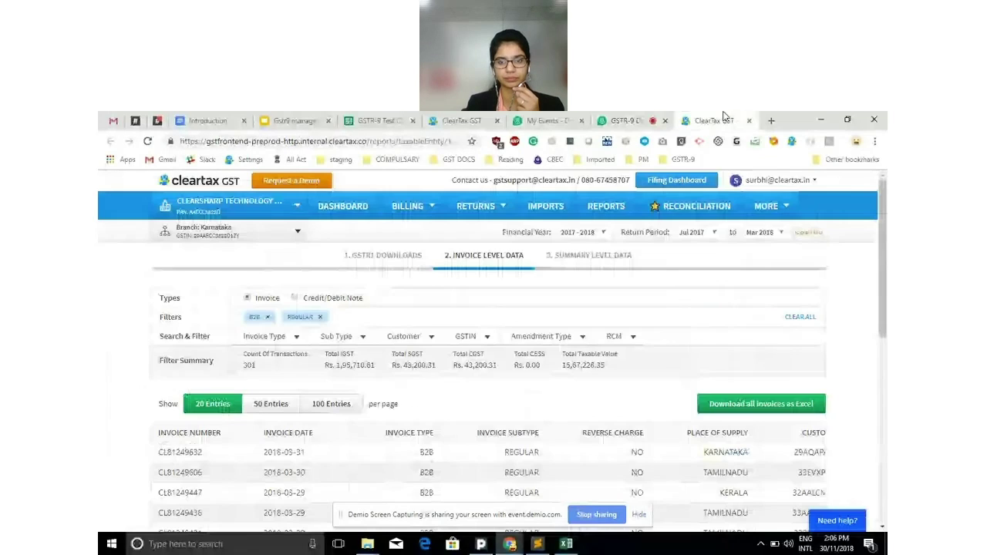
click(623, 121)
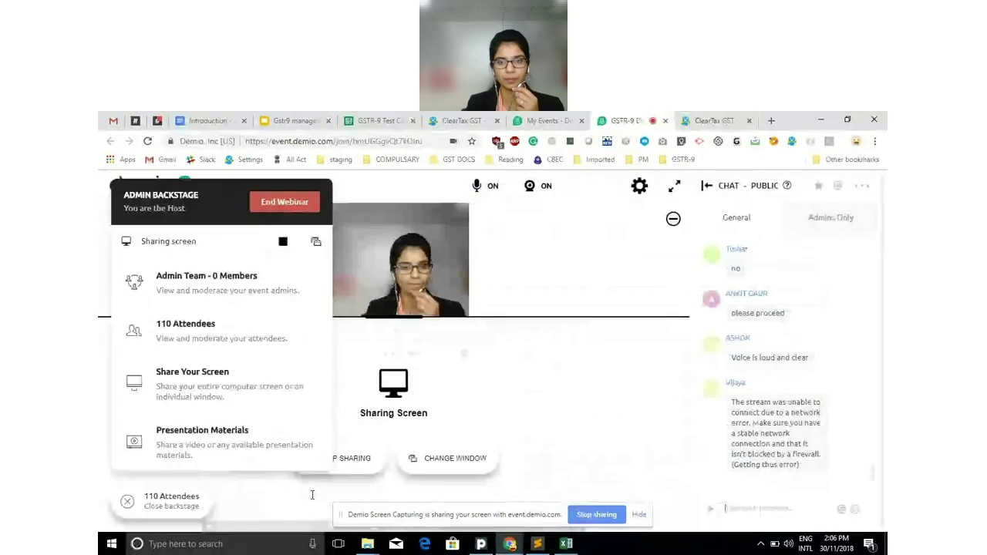
click(207, 386)
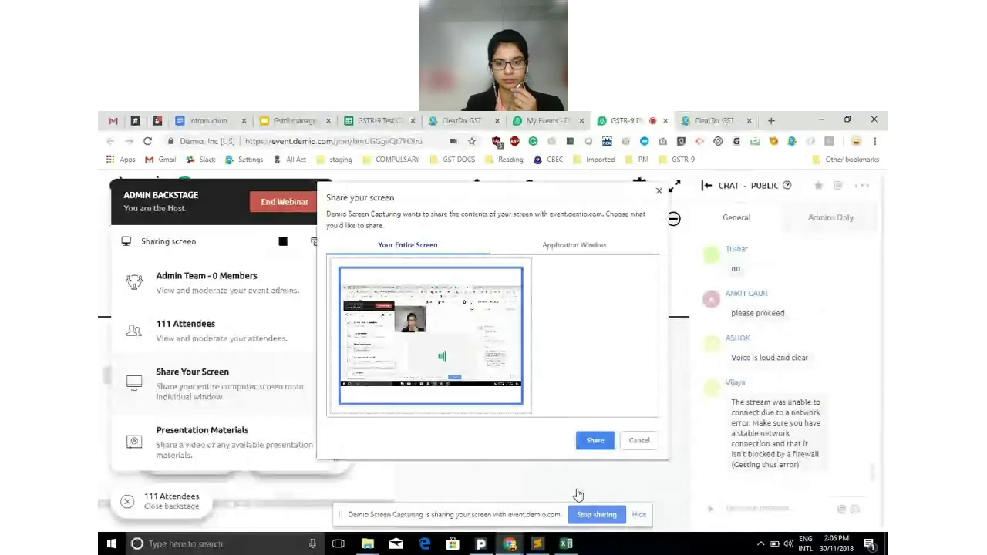
click(638, 517)
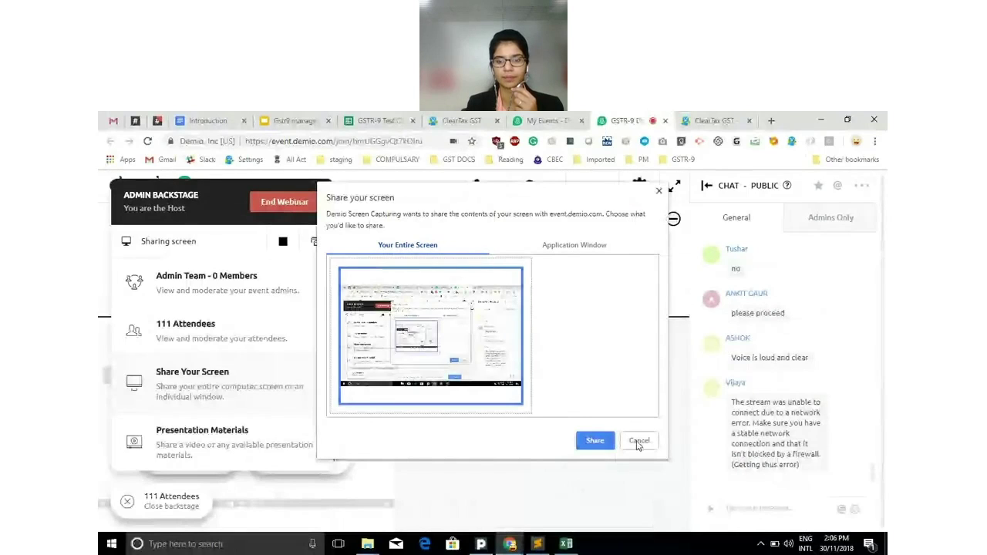
click(638, 442)
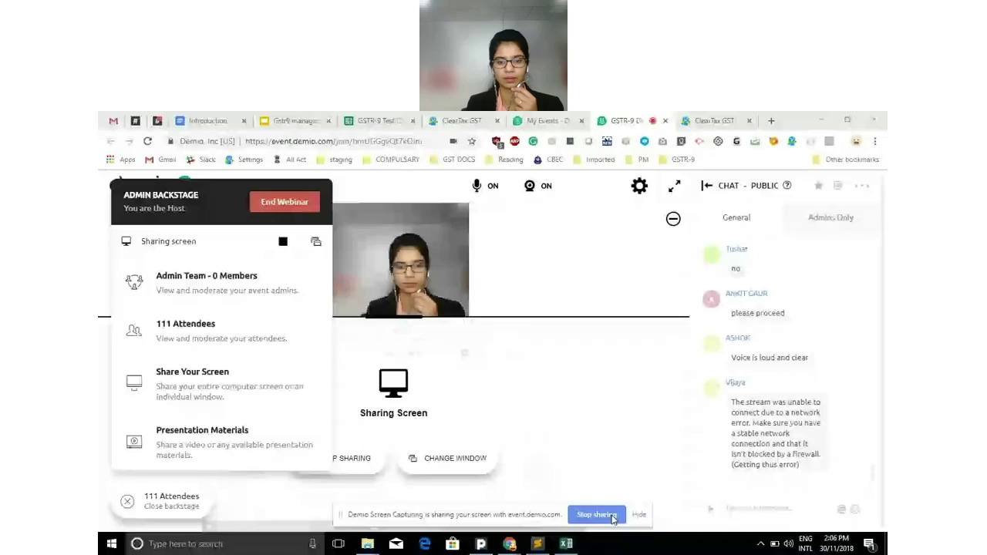
- Hide the screen-sharing notice and open the Karnataka branch's GSTR-9 filing from the ClearTax dashboard
click(640, 515)
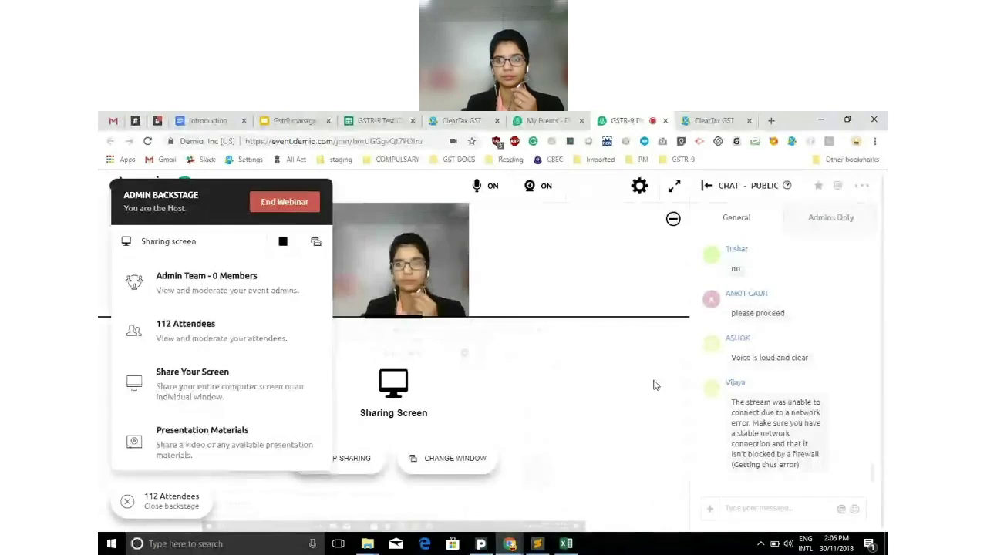
click(715, 121)
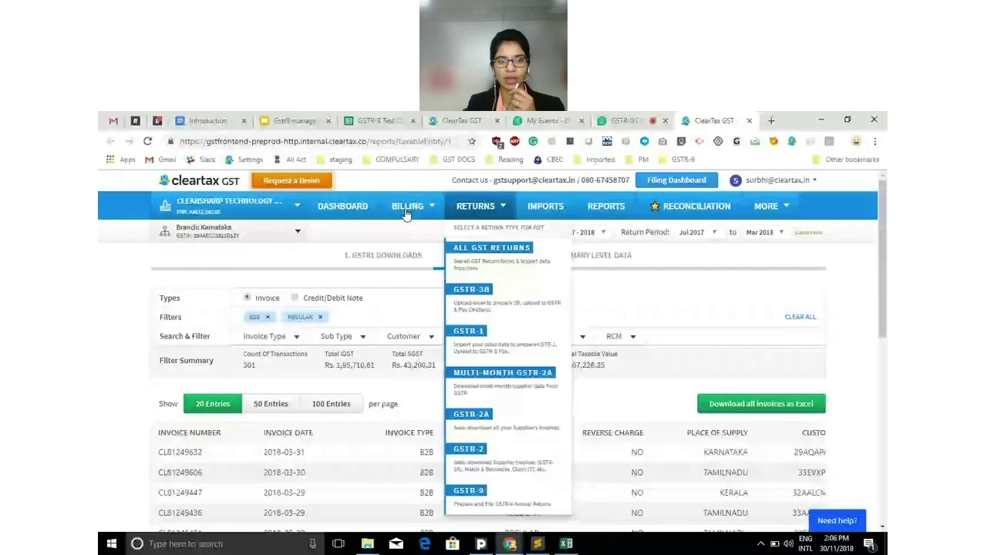
click(351, 210)
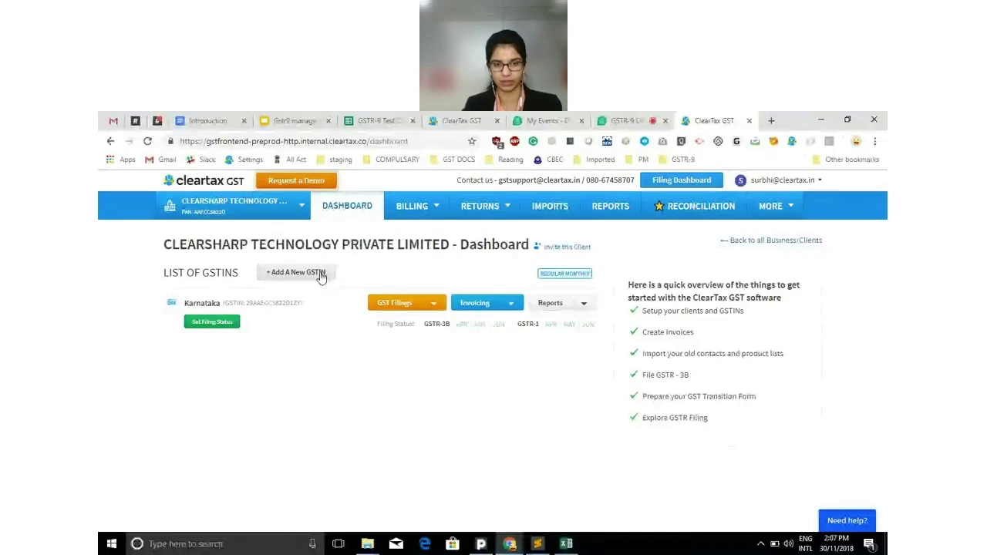
click(408, 305)
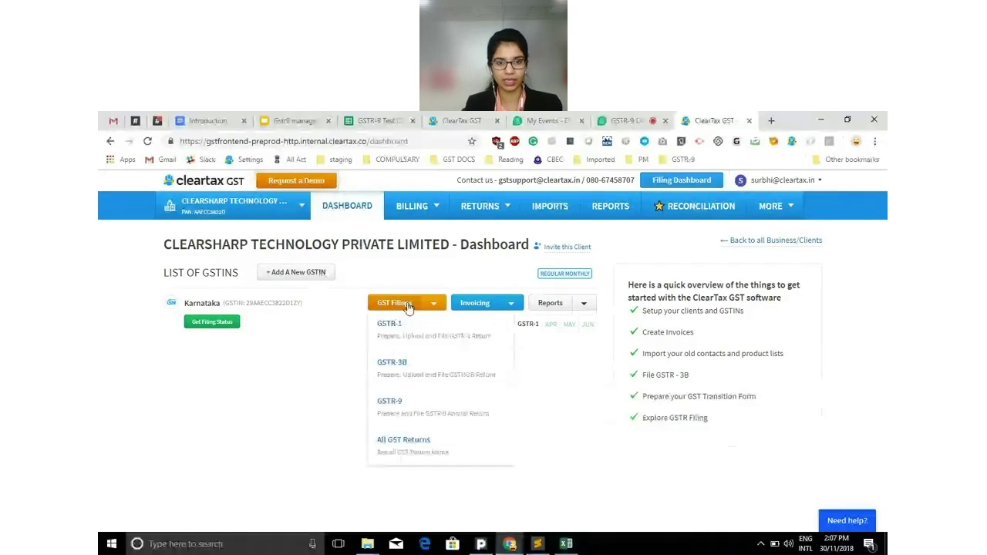
click(413, 408)
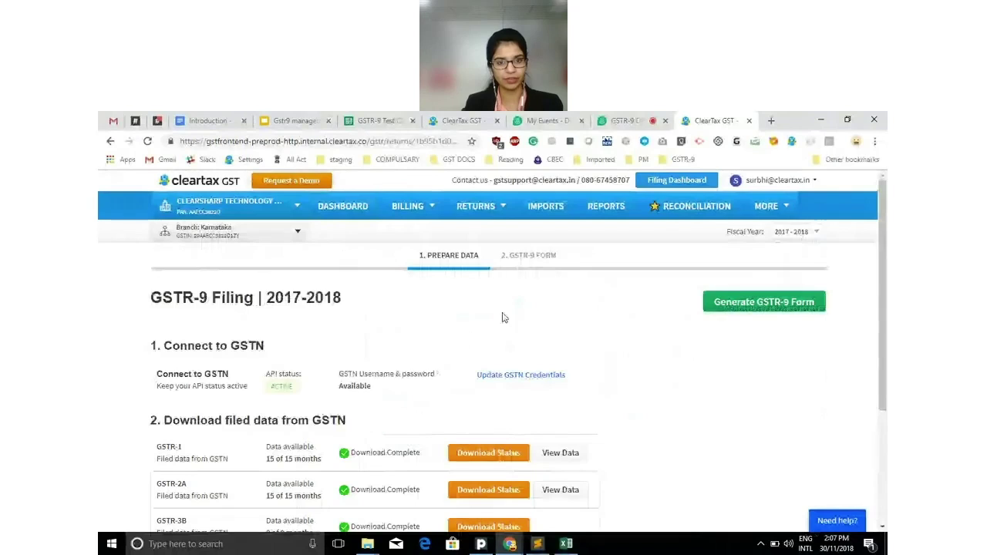
- Review the GSTN connection and filed-data sections, and view the monthly download status of the filed GSTR-1 data
scroll(502, 317, down, 1)
scroll(502, 317, down, 1)
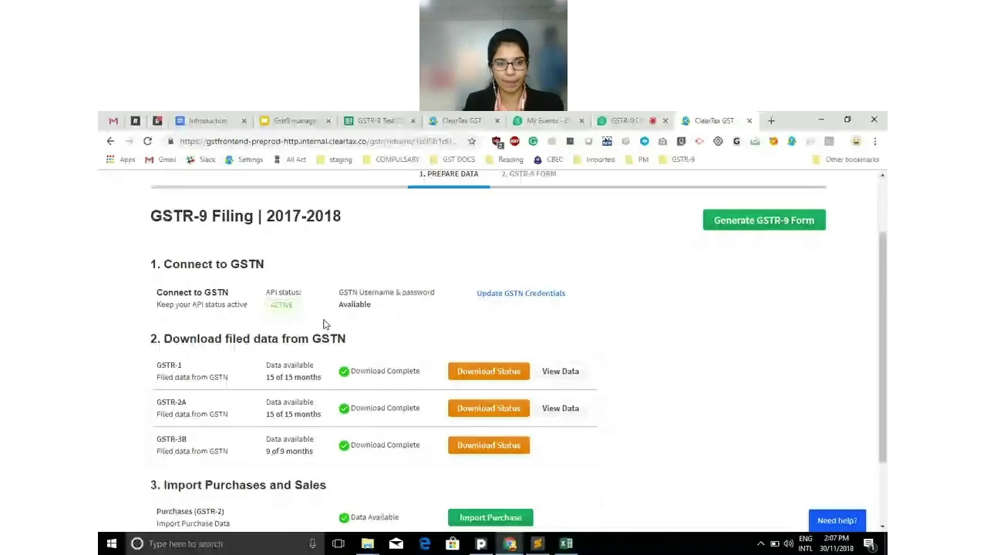
scroll(325, 325, down, 1)
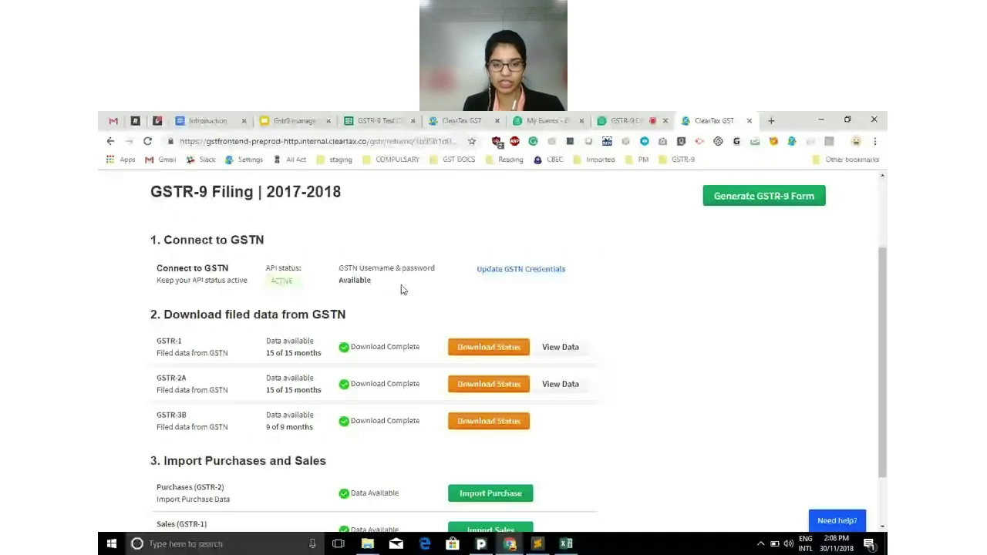
click(504, 344)
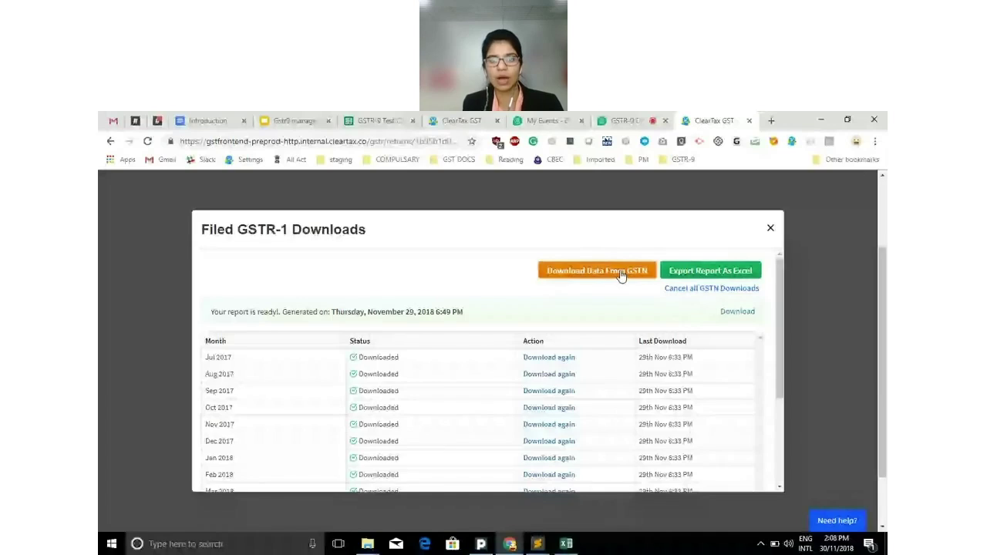
click(770, 230)
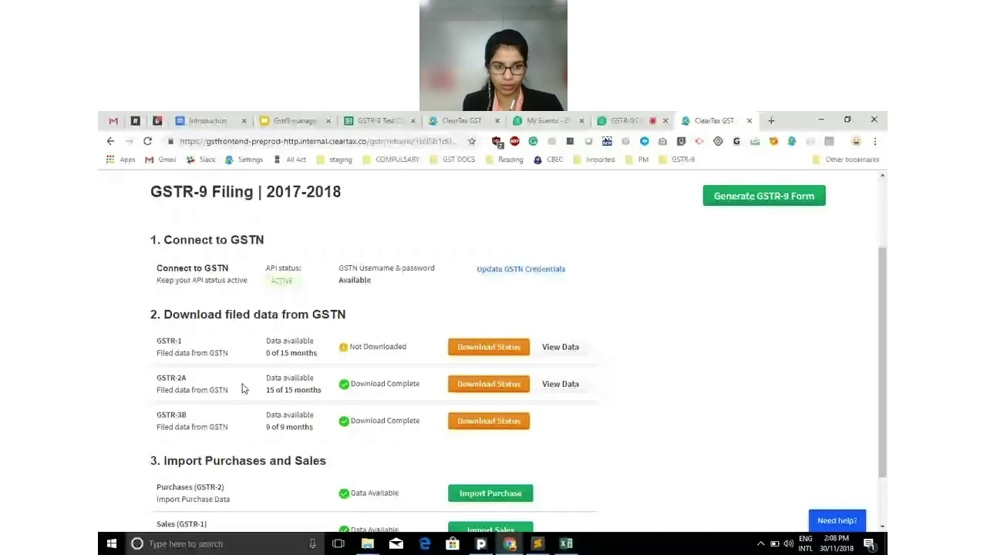
- View the existing data under the purchase import in the Import Purchases and Sales section, and close it without uploading
scroll(445, 424, down, 1)
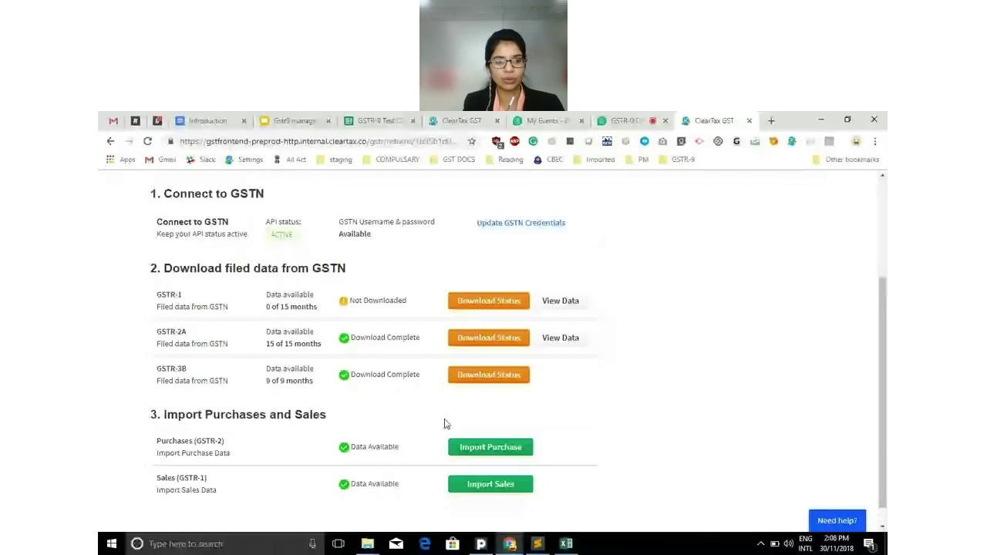
scroll(444, 424, down, 1)
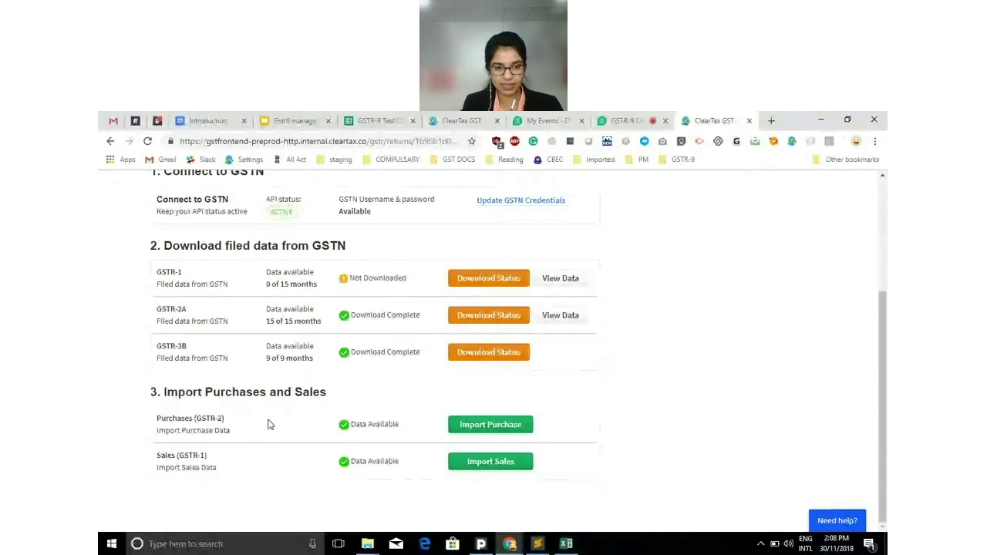
click(503, 429)
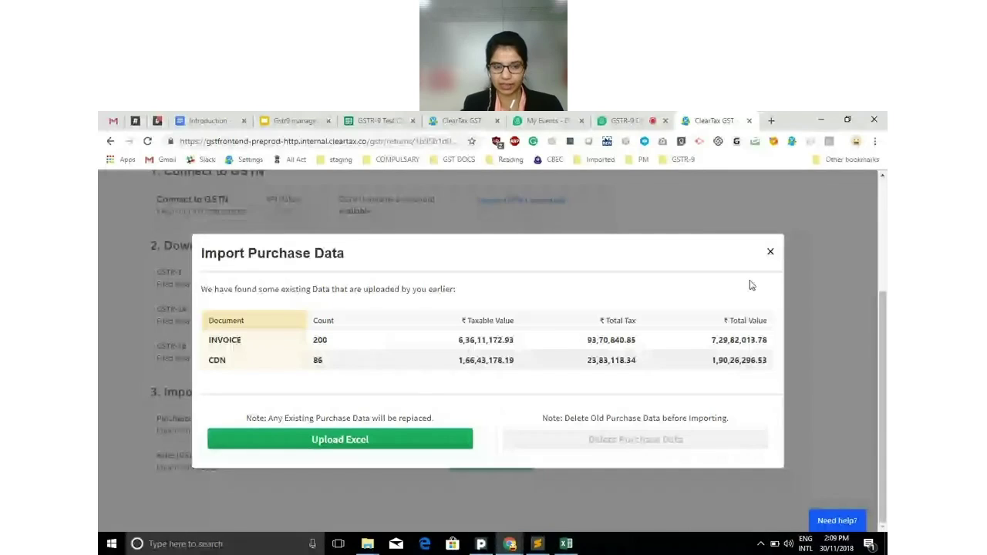
click(269, 504)
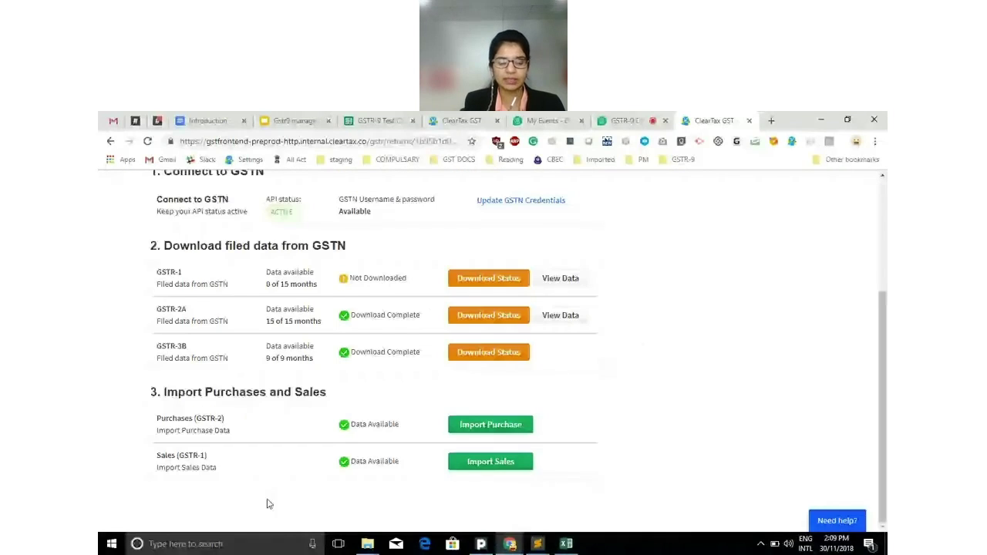
- Proceed from data preparation to generating the GSTR-9 form for fiscal year 2017-2018
scroll(327, 445, up, 1)
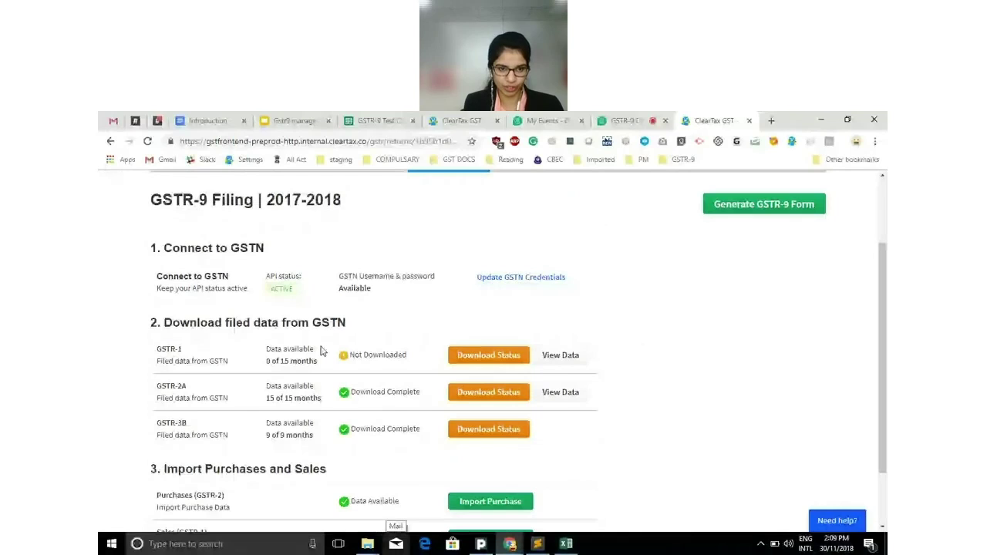
scroll(529, 263, up, 1)
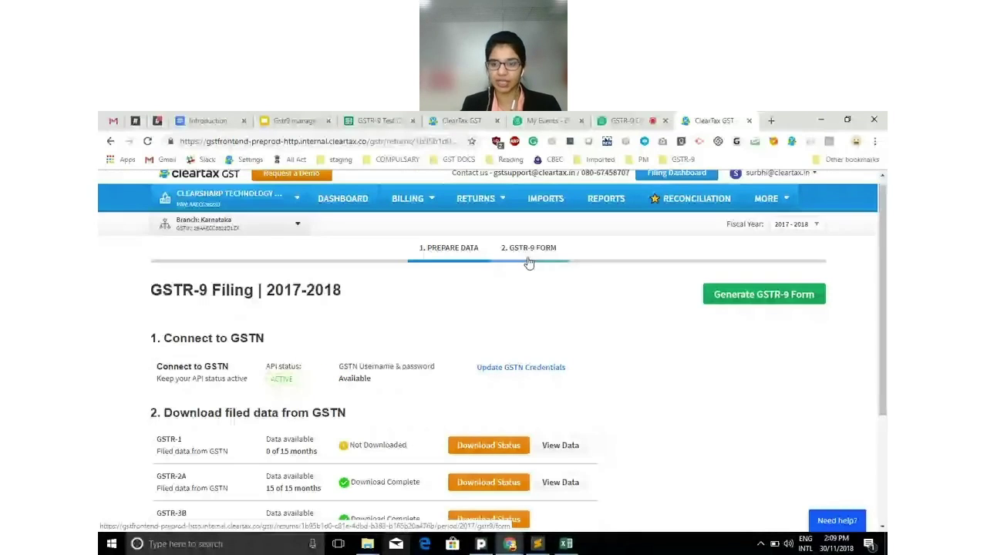
click(744, 301)
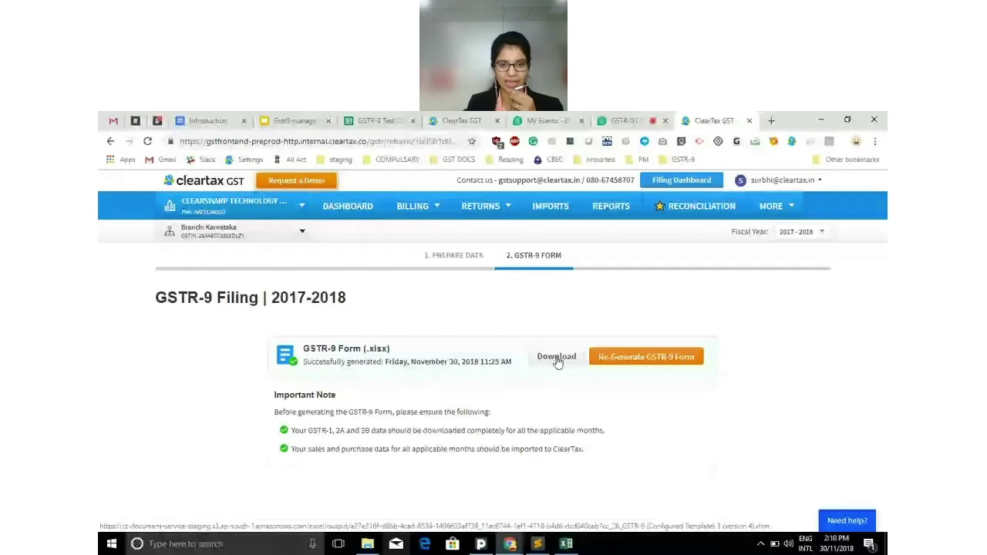
- Switch to the GSTR-9 Tool (CT) workbook in Excel and examine the Table of Content sheet's sections, links and descriptions
click(567, 543)
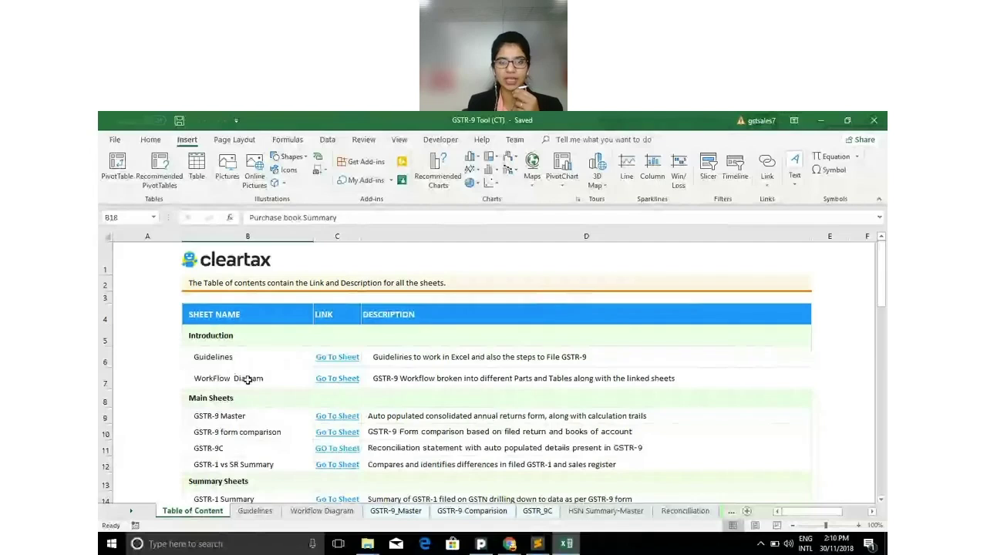
scroll(235, 423, down, 1)
scroll(234, 424, down, 1)
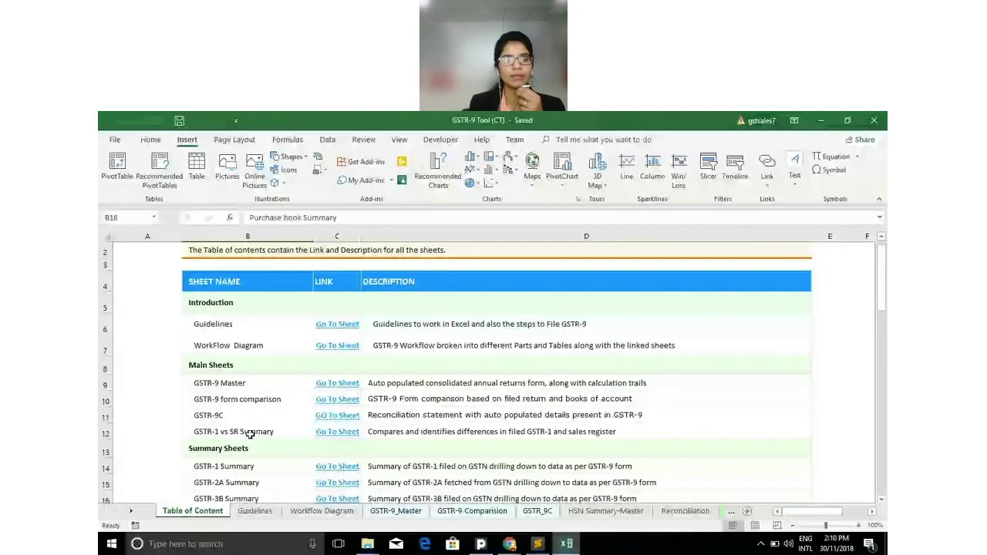
scroll(243, 294, down, 1)
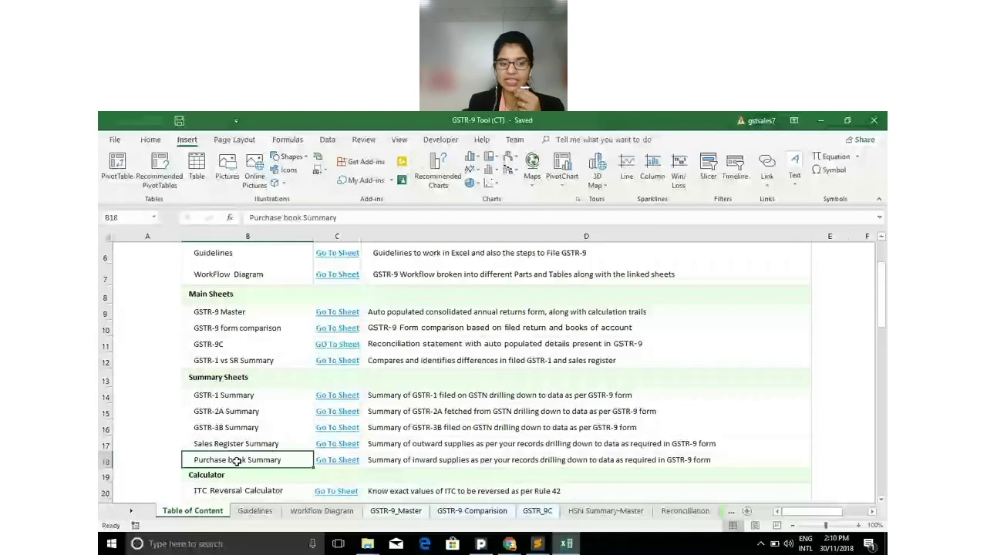
scroll(237, 461, down, 1)
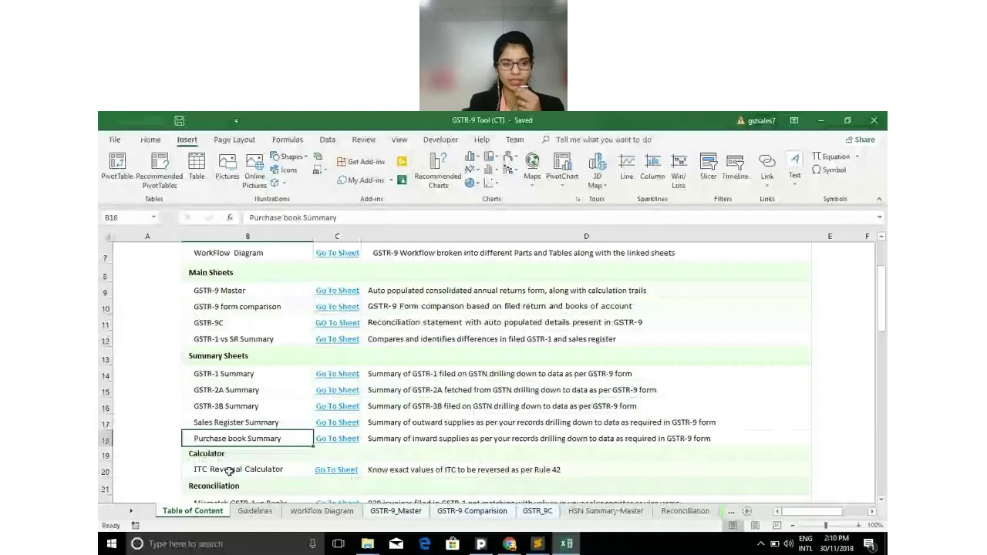
scroll(229, 472, down, 1)
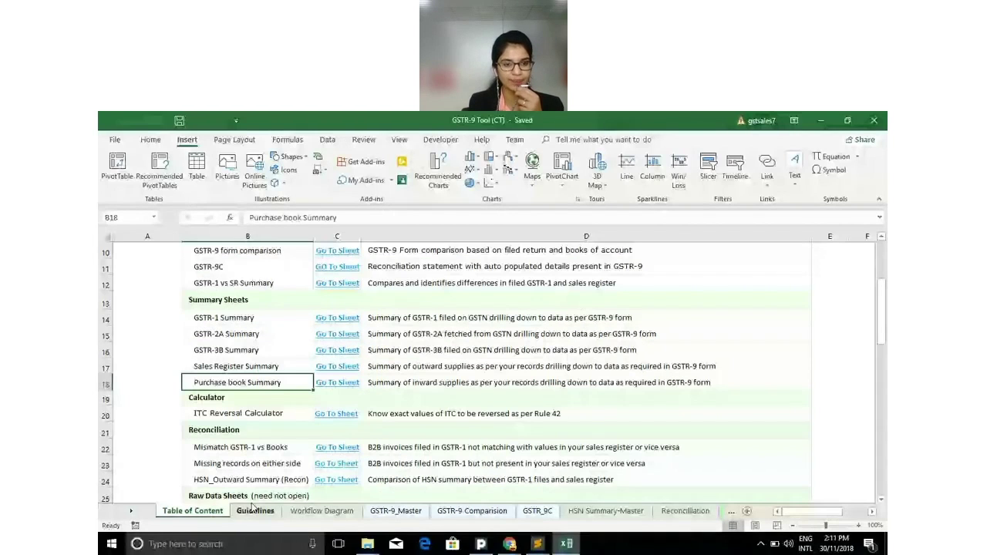
scroll(257, 449, down, 2)
scroll(257, 449, down, 2)
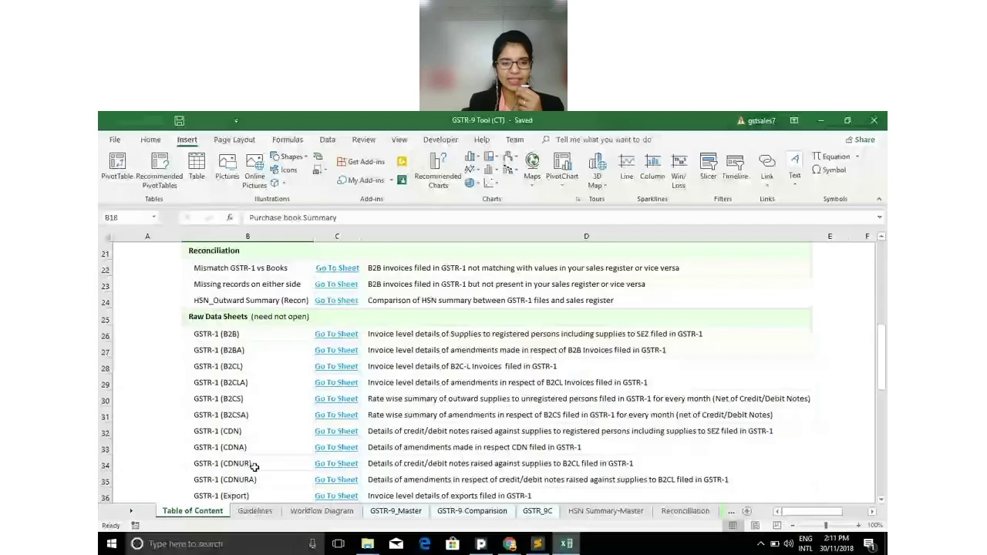
scroll(255, 467, up, 2)
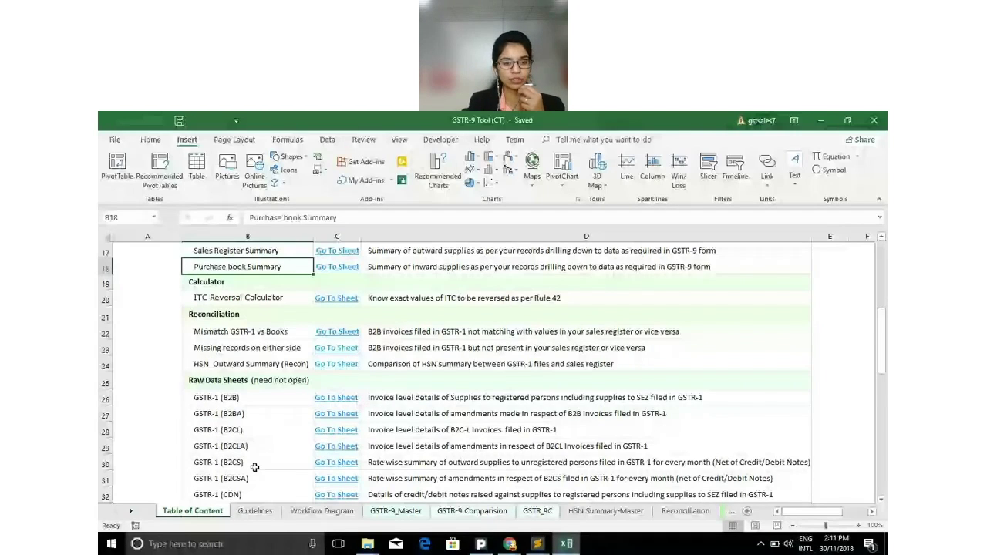
scroll(378, 393, up, 5)
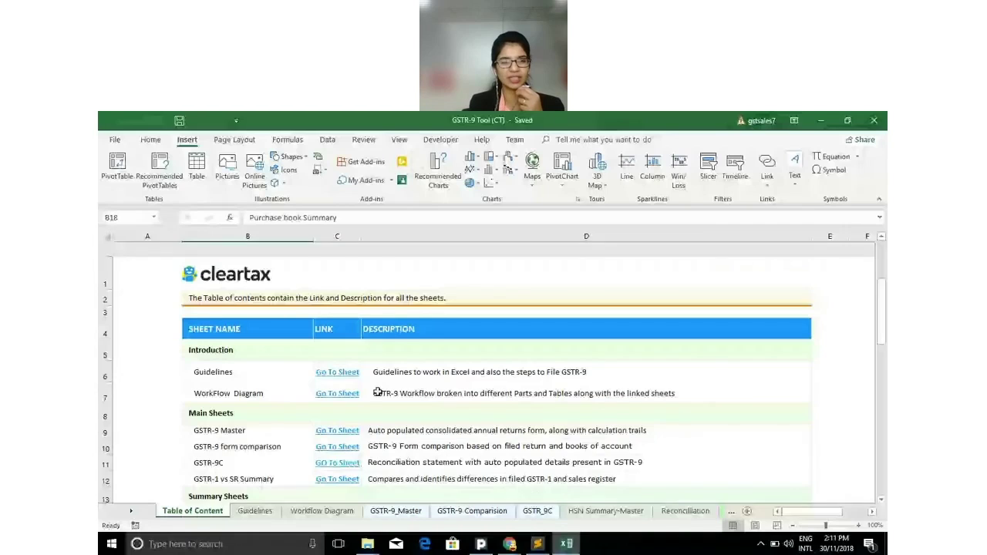
scroll(377, 392, down, 1)
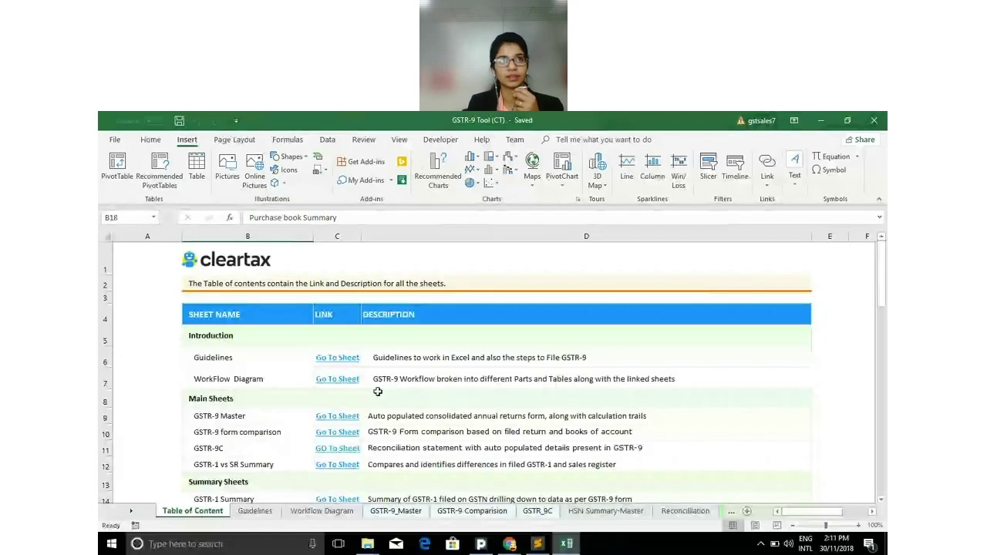
- Switch back to the Demio webinar in Chrome and turn off the host's webcam
click(512, 546)
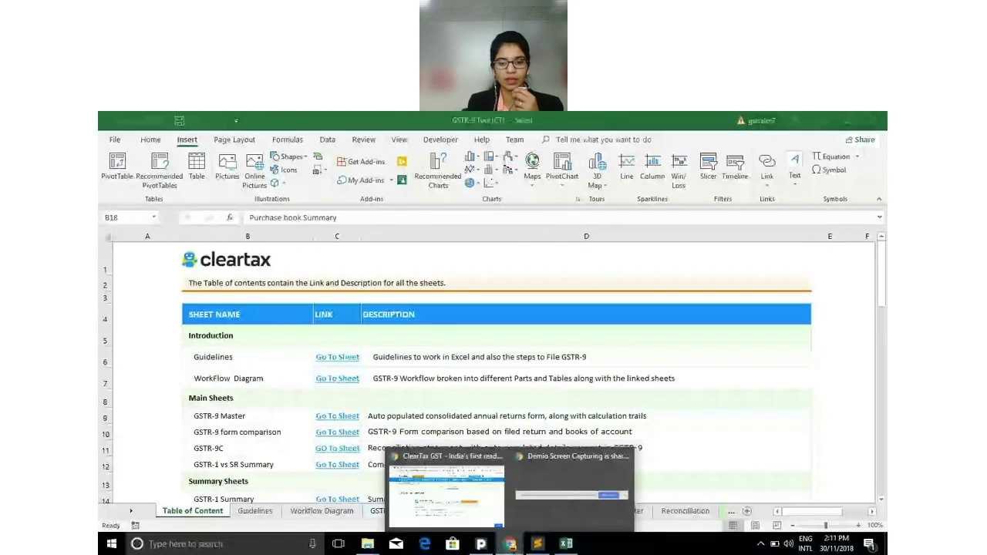
click(446, 494)
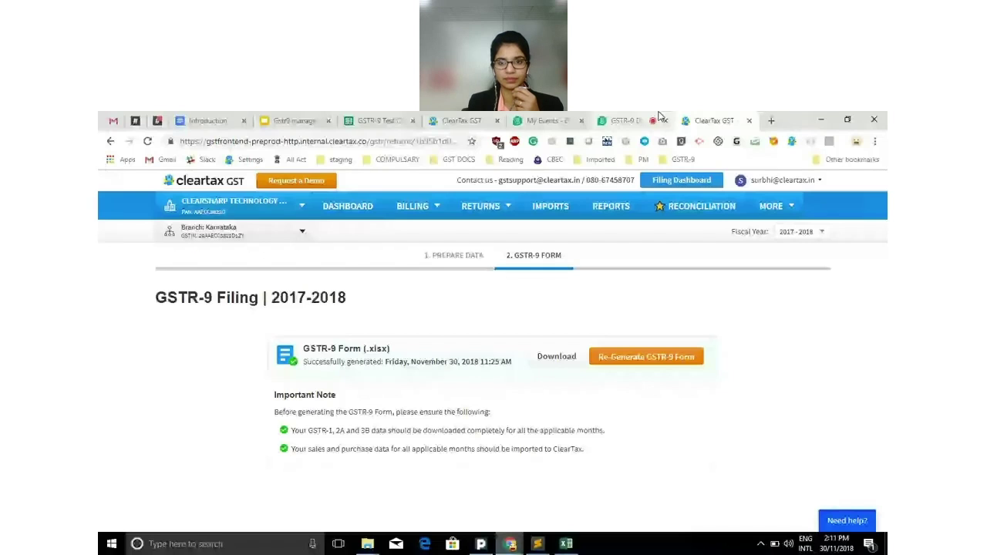
click(659, 117)
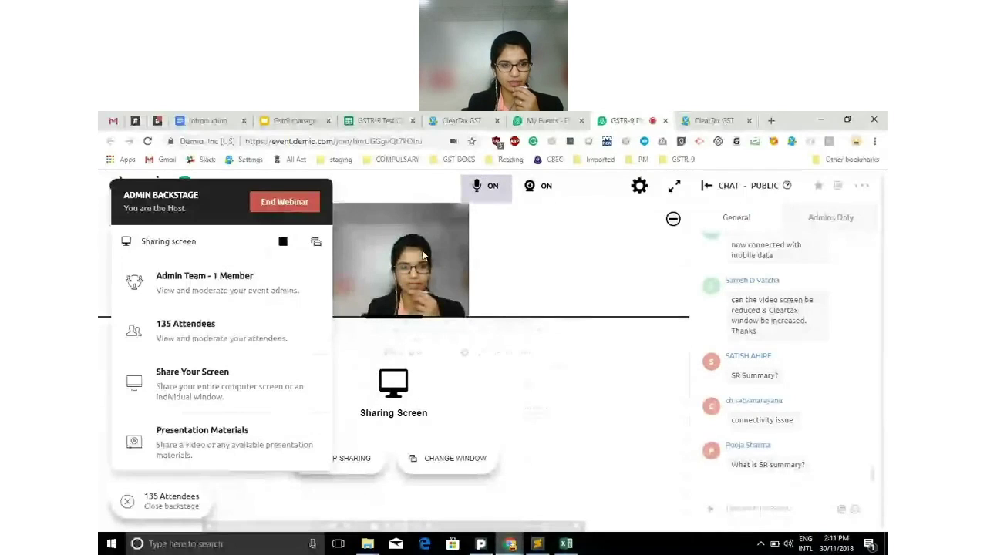
click(532, 188)
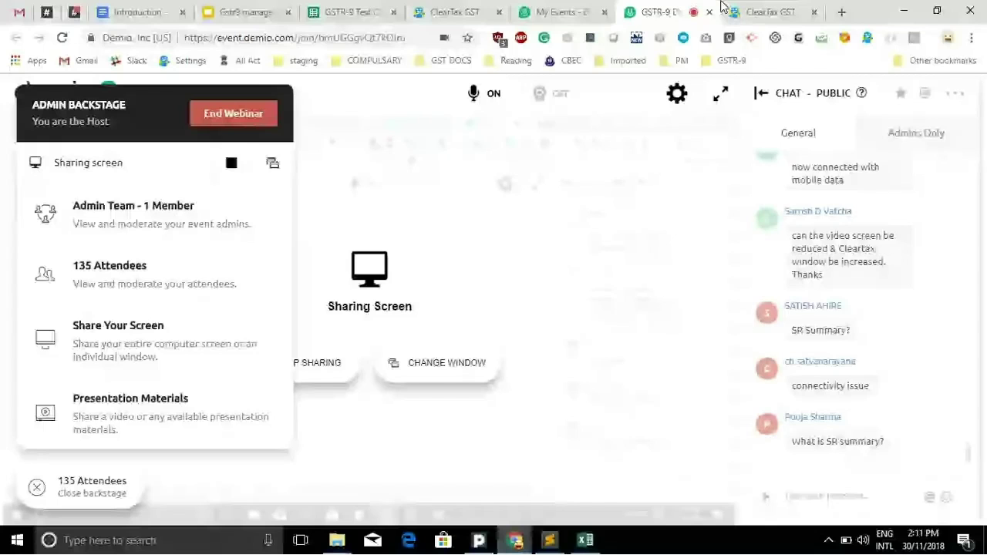
- Switch to the GSTR-9 Tool (CT) workbook in Excel and open the GSTR-9_Master sheet
click(591, 545)
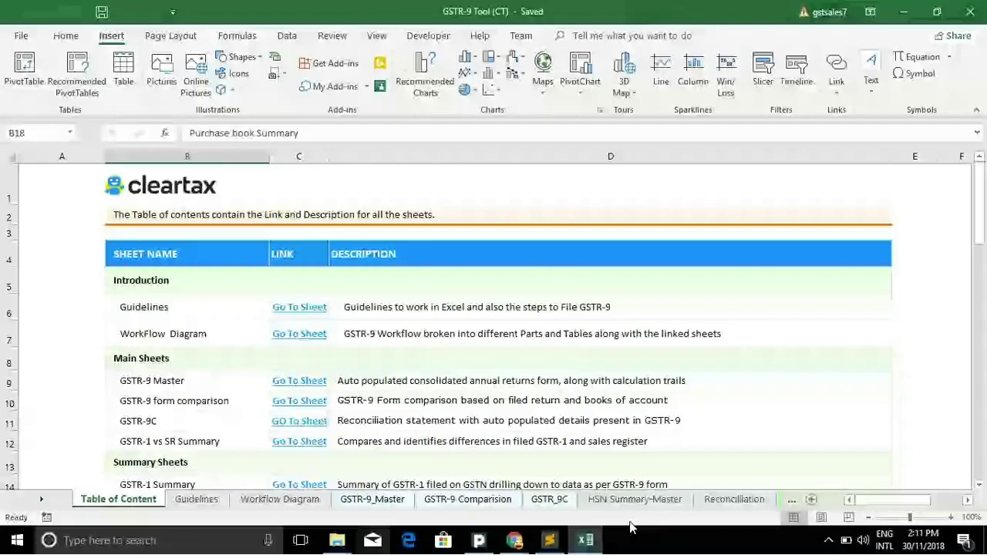
click(372, 500)
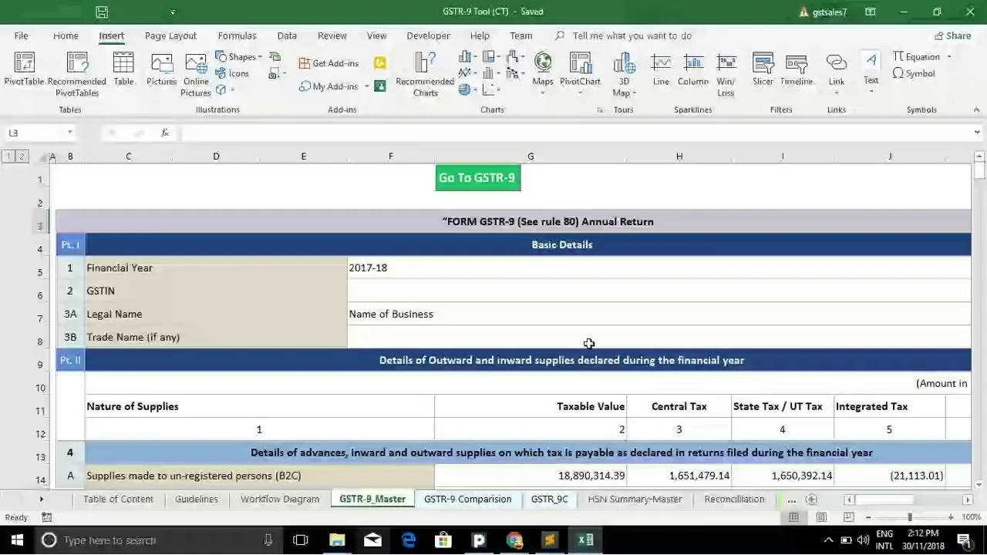
scroll(589, 343, down, 1)
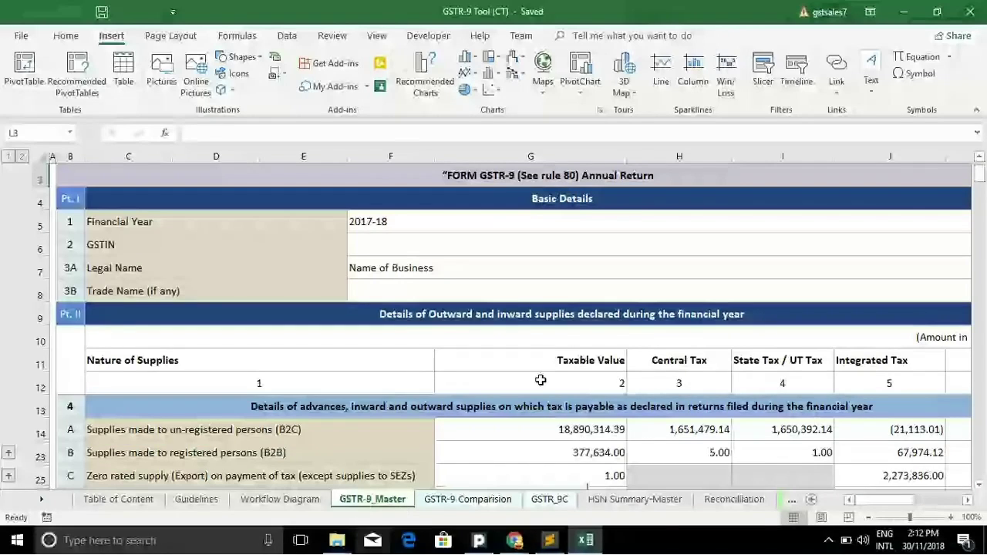
- Examine table 4 in Part II, checking the taxable value and tax columns for the B2C and B2B supply rows
click(551, 430)
scroll(556, 441, down, 2)
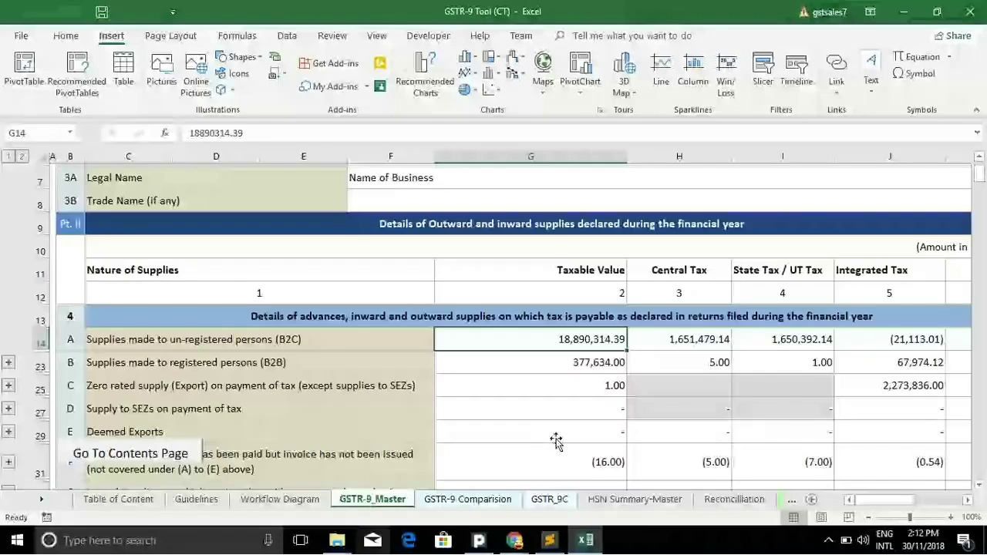
scroll(693, 370, up, 1)
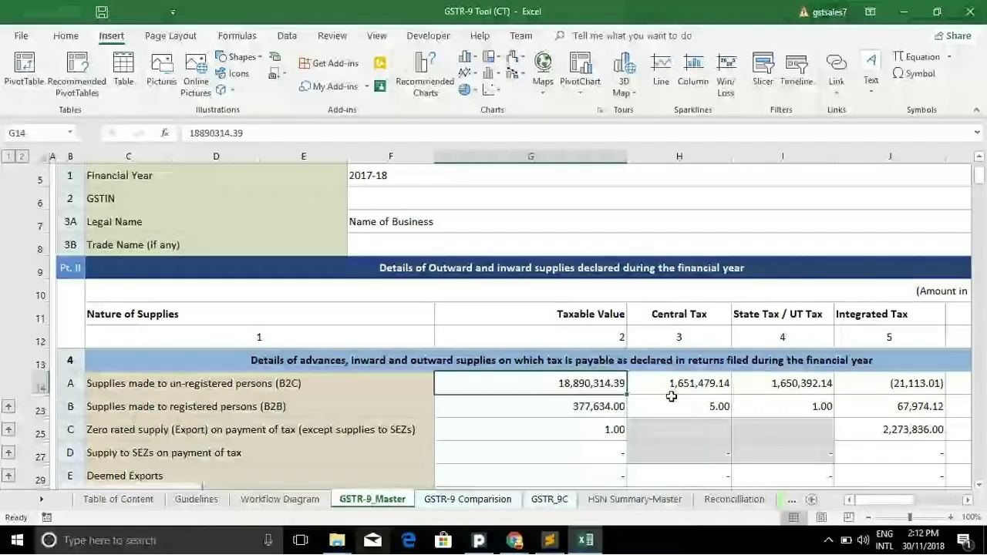
key(Right)
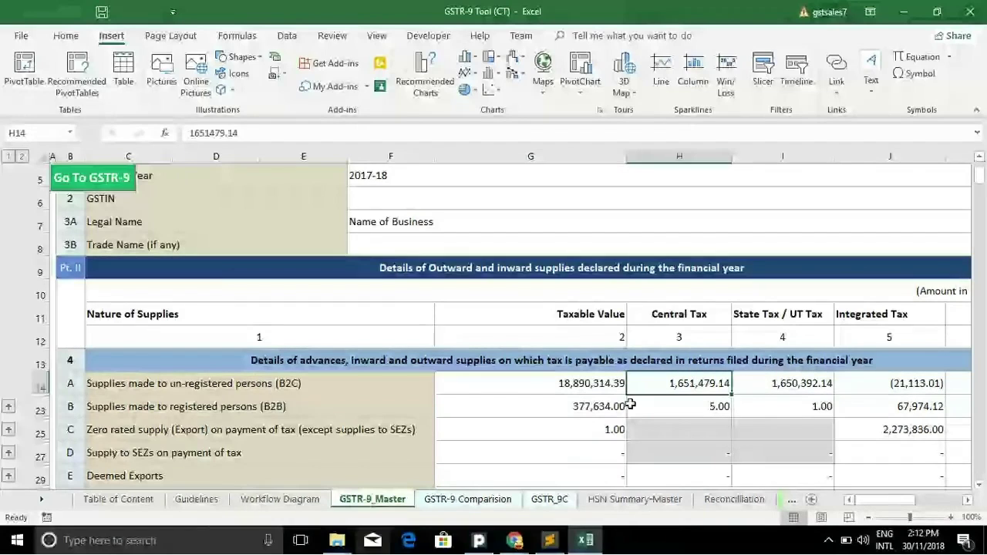
key(Left)
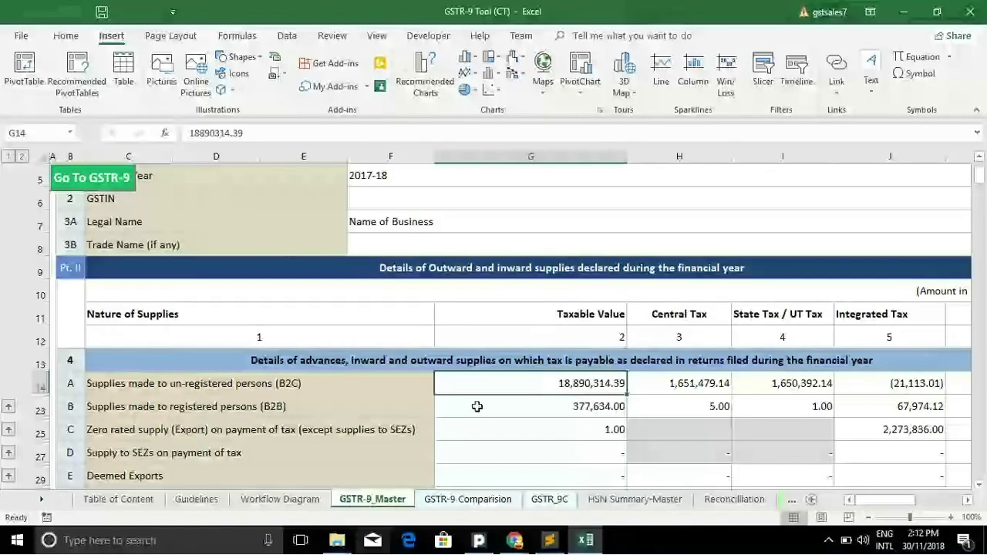
scroll(340, 415, down, 1)
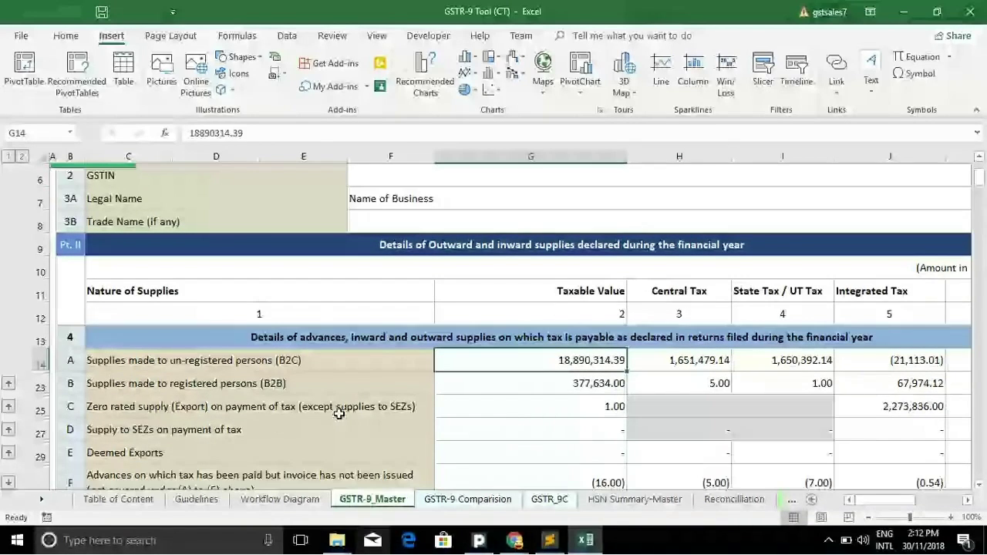
key(Up)
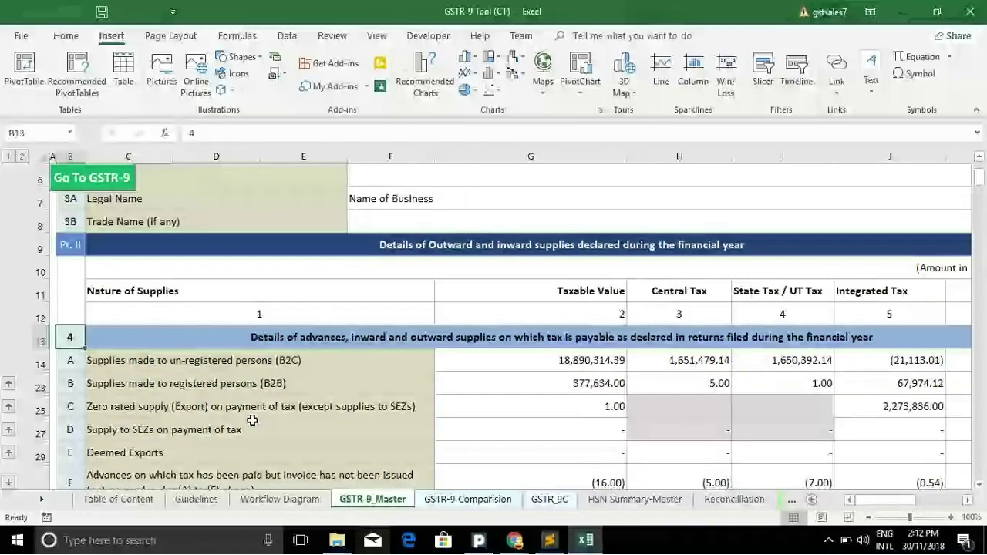
scroll(278, 415, down, 1)
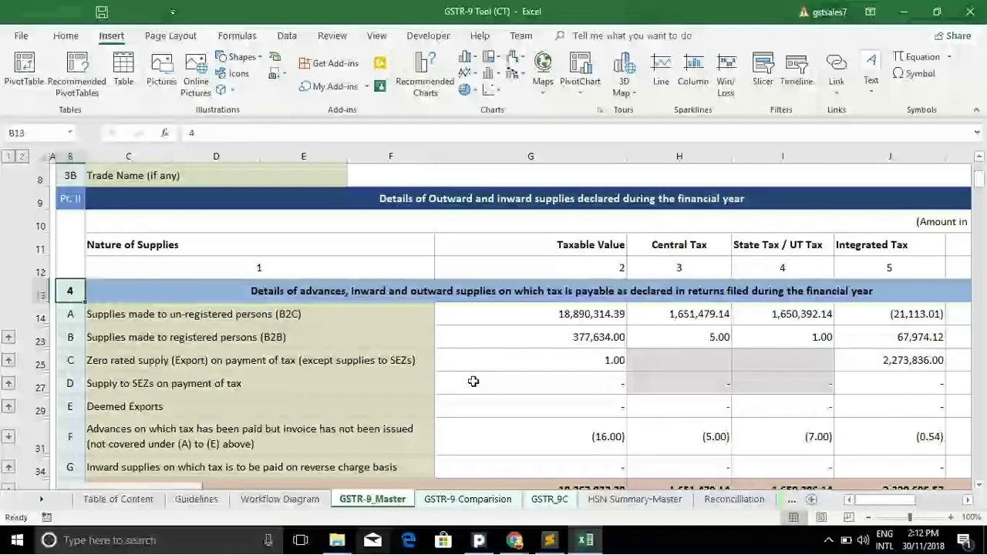
key(Down)
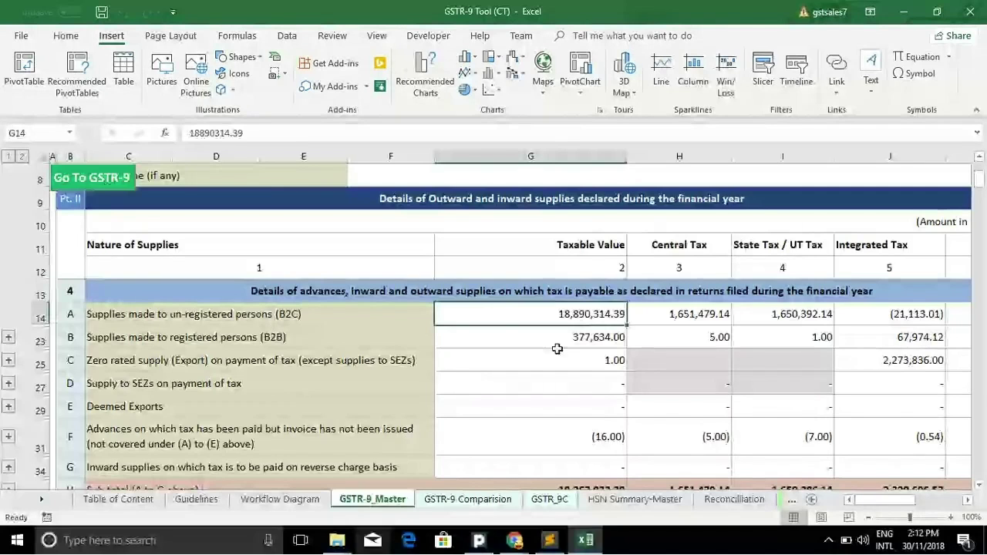
click(770, 332)
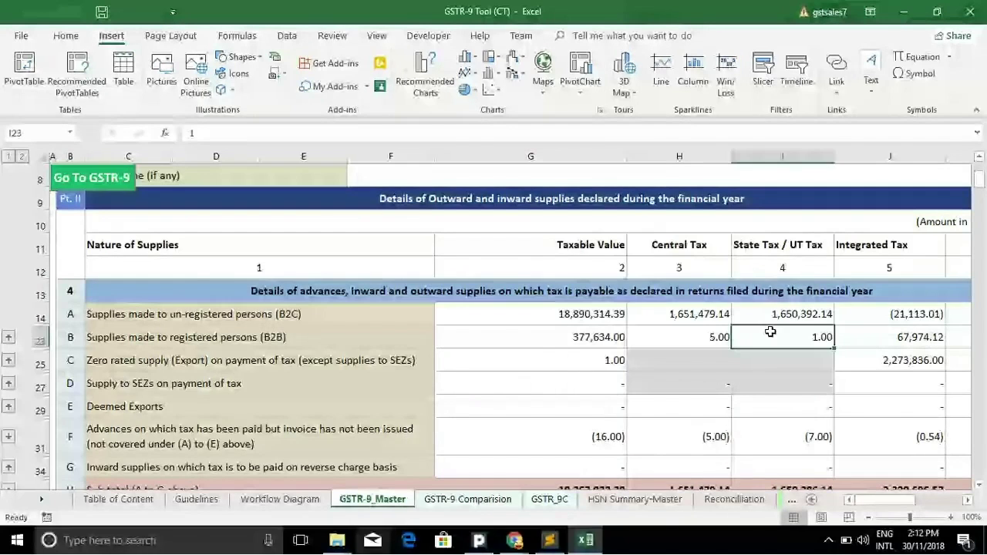
- Reset Tables 4 & 5 of the GSTR-9 form from the books
scroll(829, 331, right, 3)
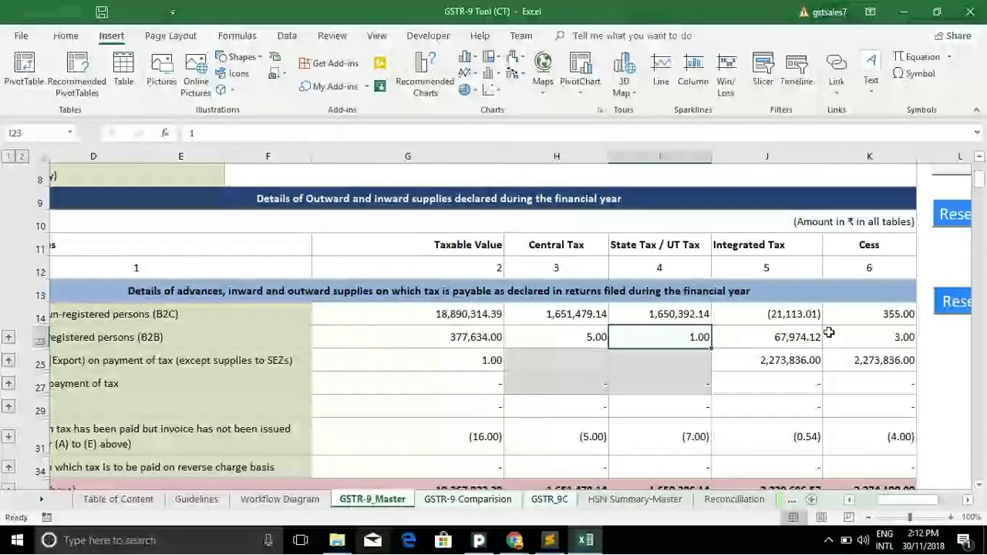
scroll(486, 316, right, 1)
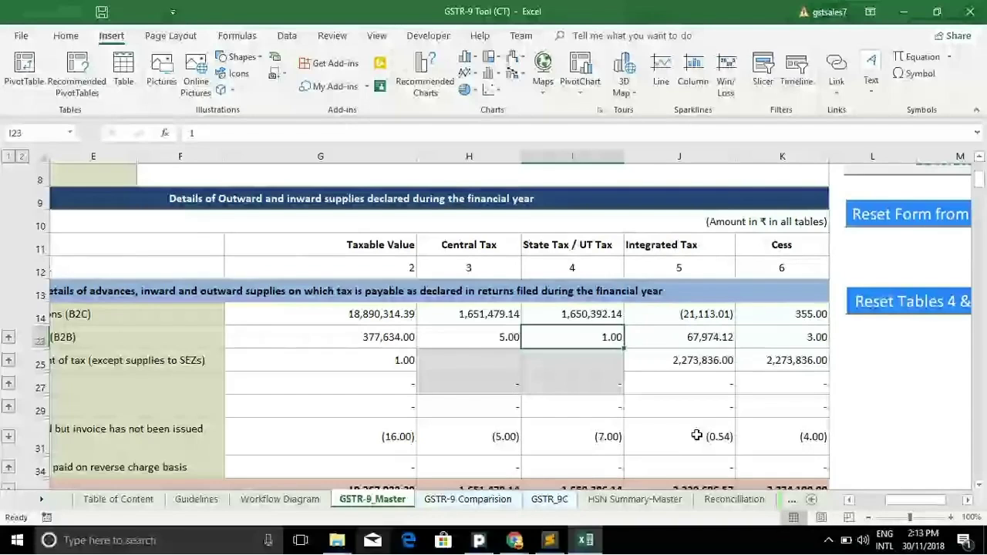
scroll(697, 436, up, 1)
scroll(849, 425, right, 1)
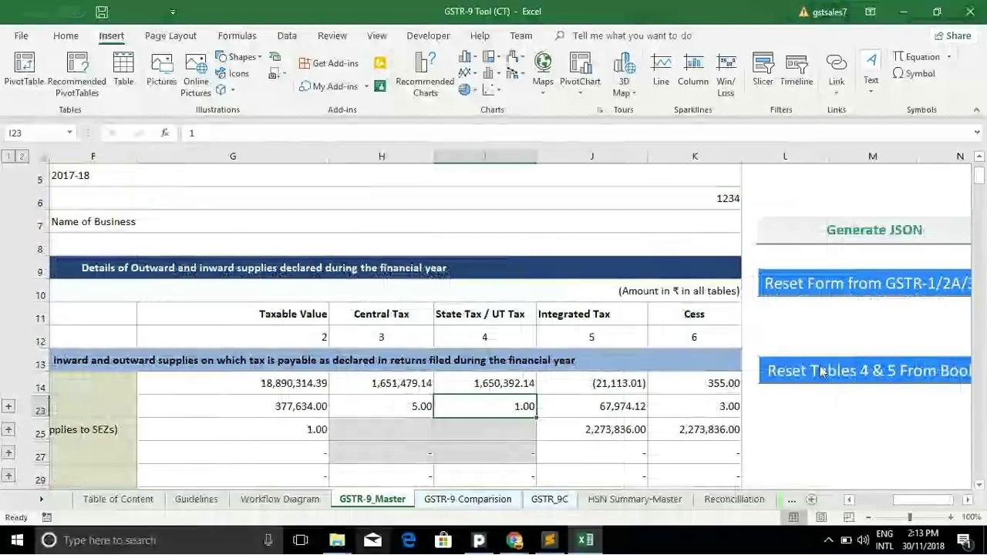
click(822, 372)
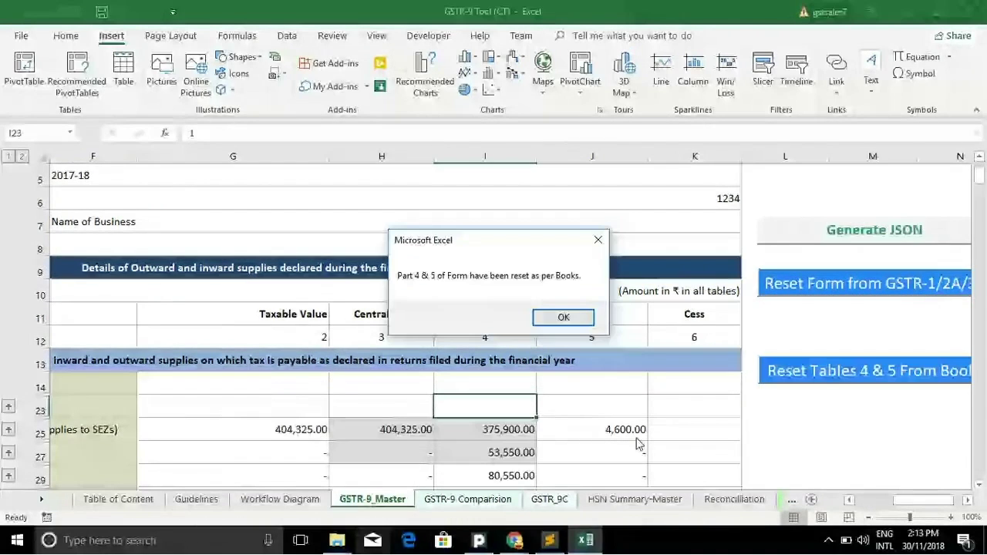
click(563, 317)
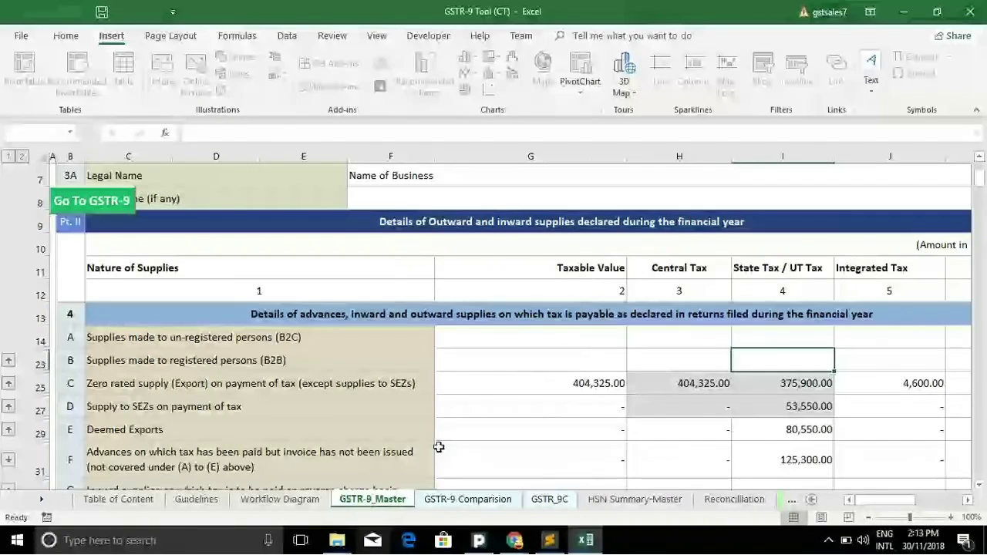
- Expand the grouped detail rows under each supply type and select the heading for supplies made to un-registered persons (B2C)
click(560, 384)
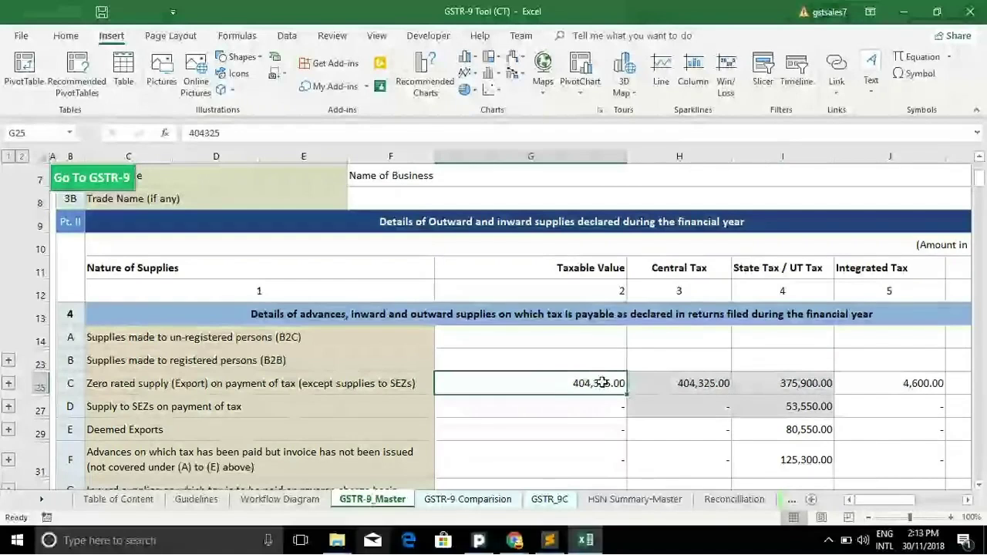
click(22, 157)
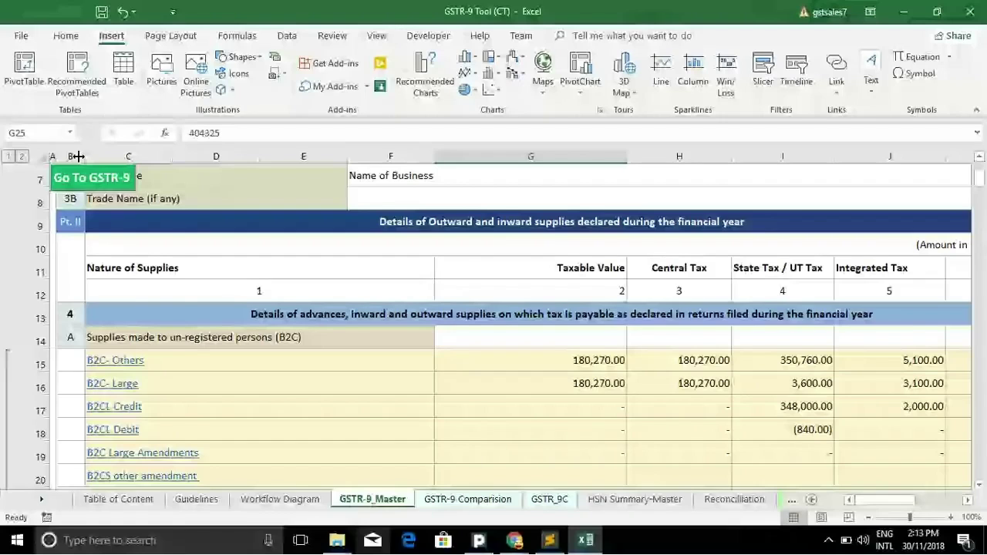
scroll(514, 389, down, 1)
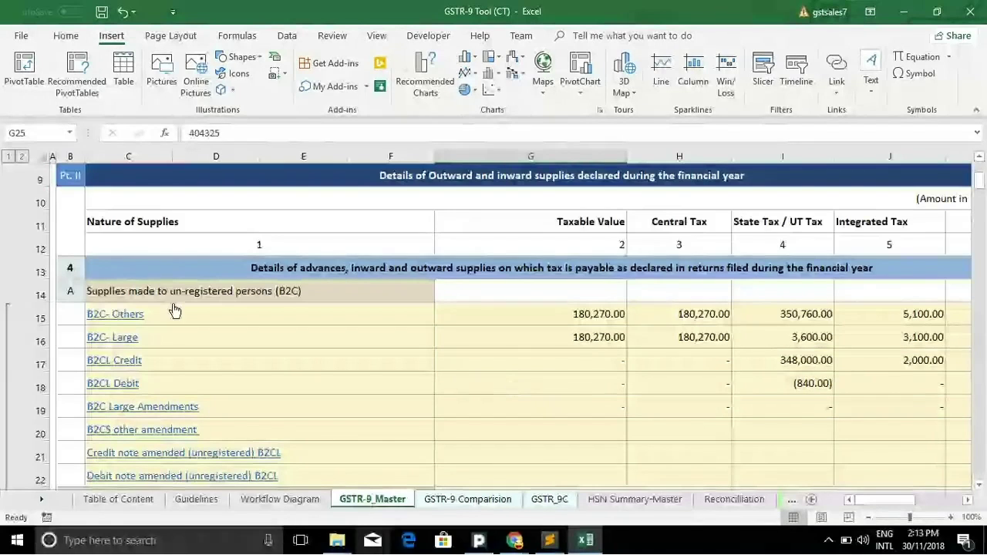
click(240, 293)
- Follow the B2C- Others link to the GSTR-1 SUMMARY sheet and select the taxable value of the B2C Others total
scroll(271, 341, down, 1)
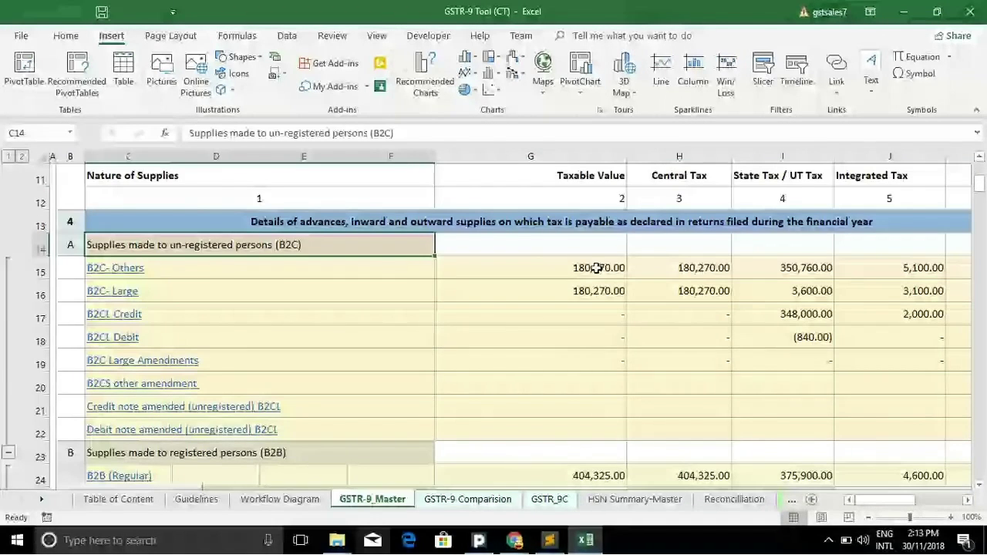
click(117, 270)
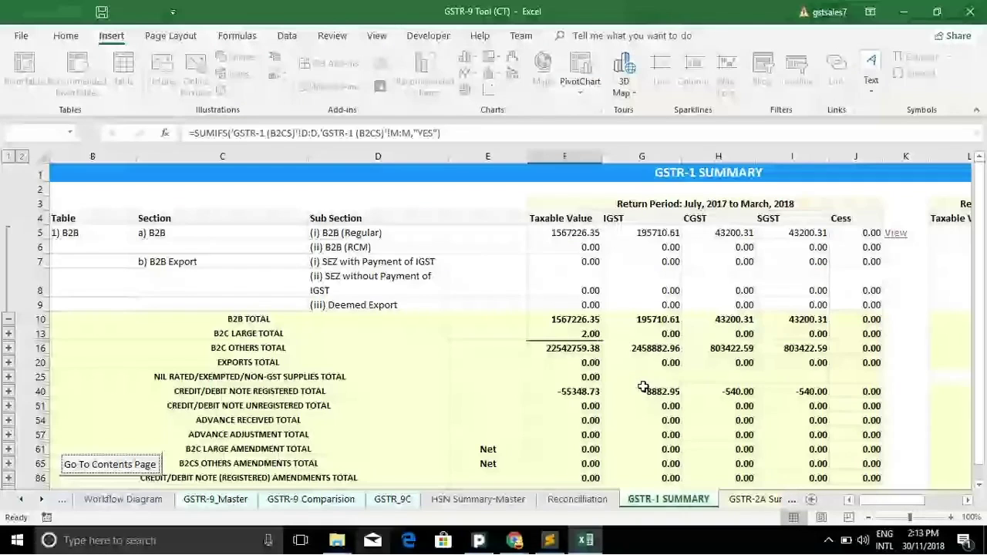
click(571, 348)
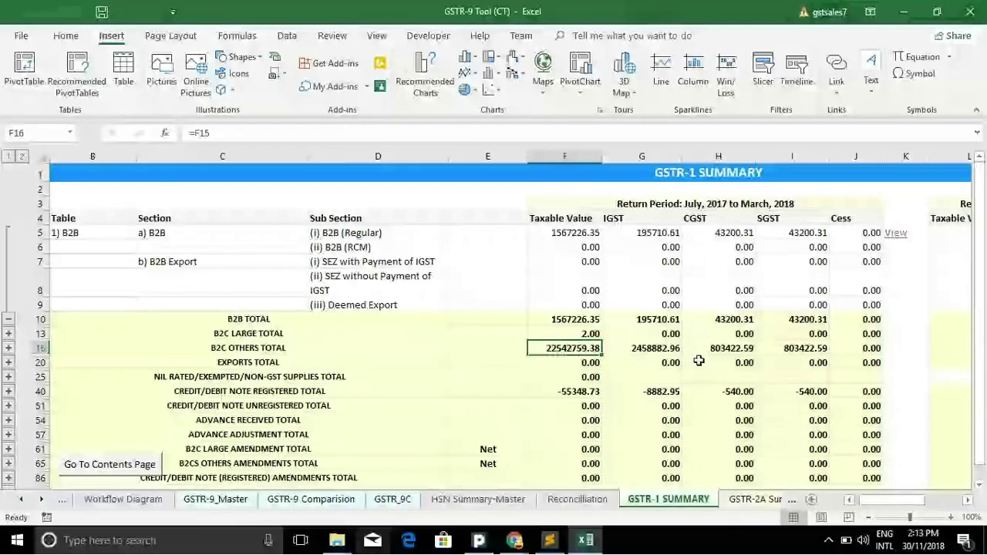
- View the sales register sheets one after another: SR (Invoices), SR (B2CS), SR (CDN) and SR (Nil Rated)
click(792, 500)
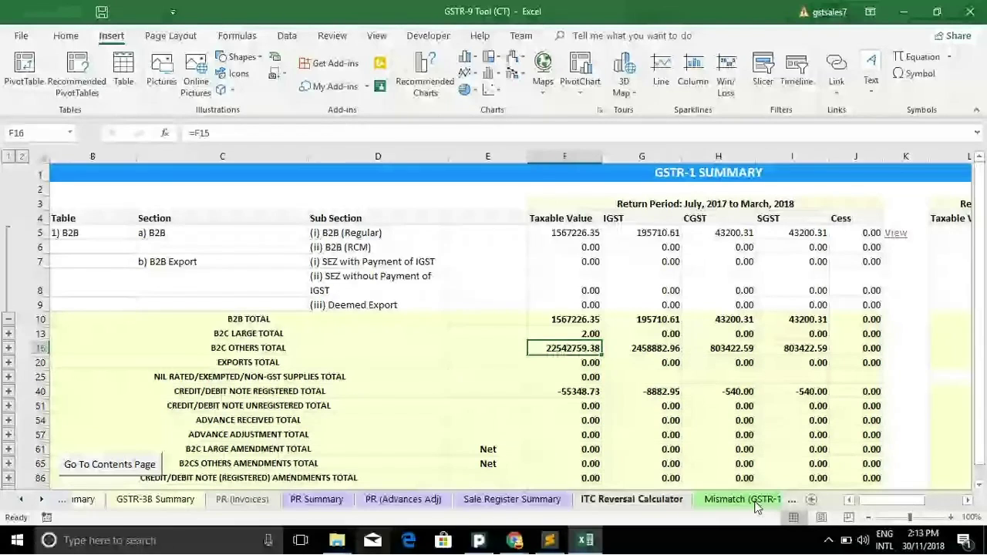
scroll(756, 505, down, 3)
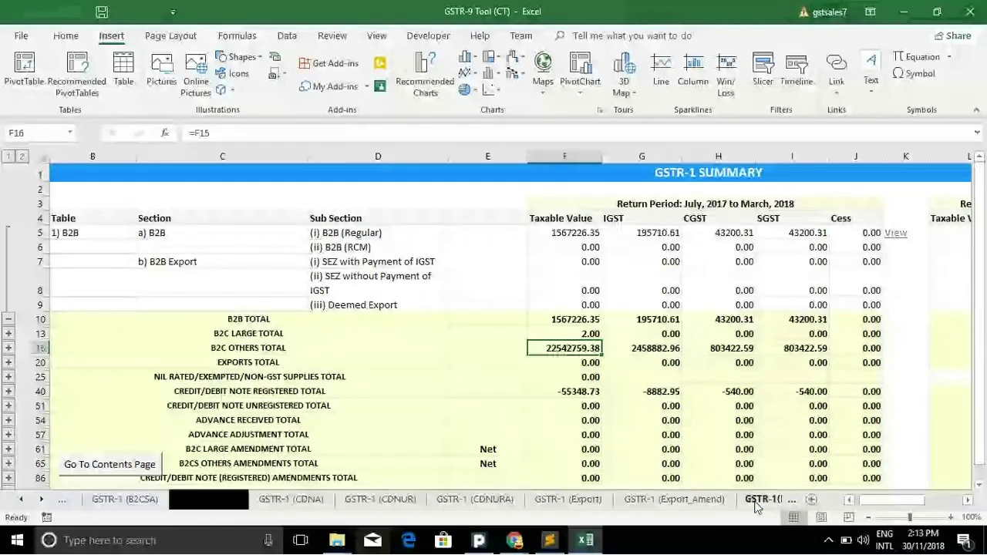
scroll(756, 505, down, 5)
scroll(652, 499, down, 3)
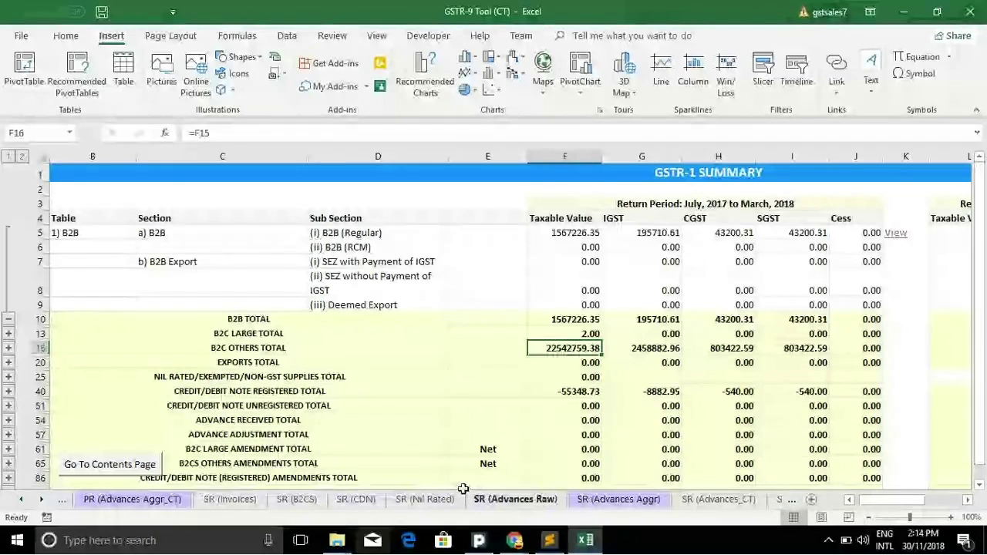
click(230, 500)
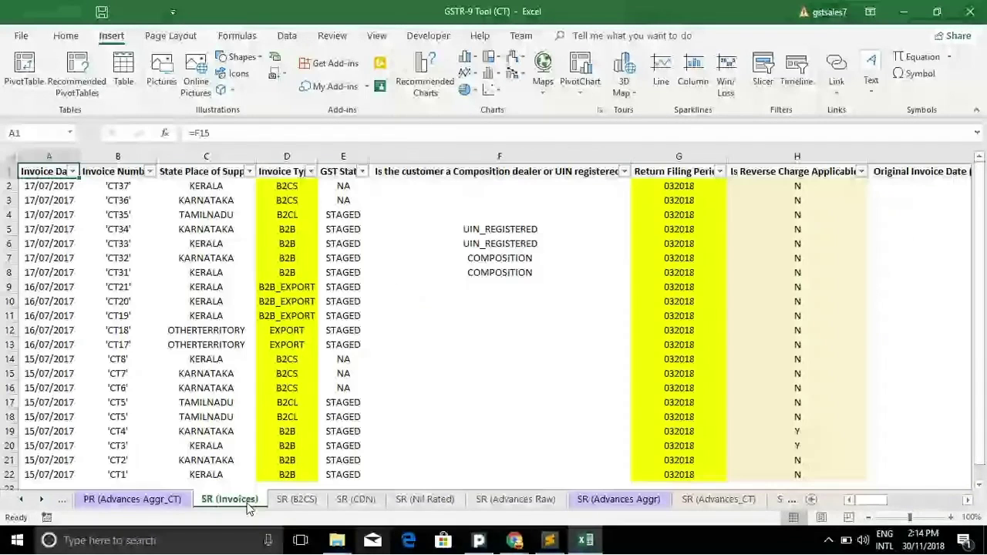
click(294, 501)
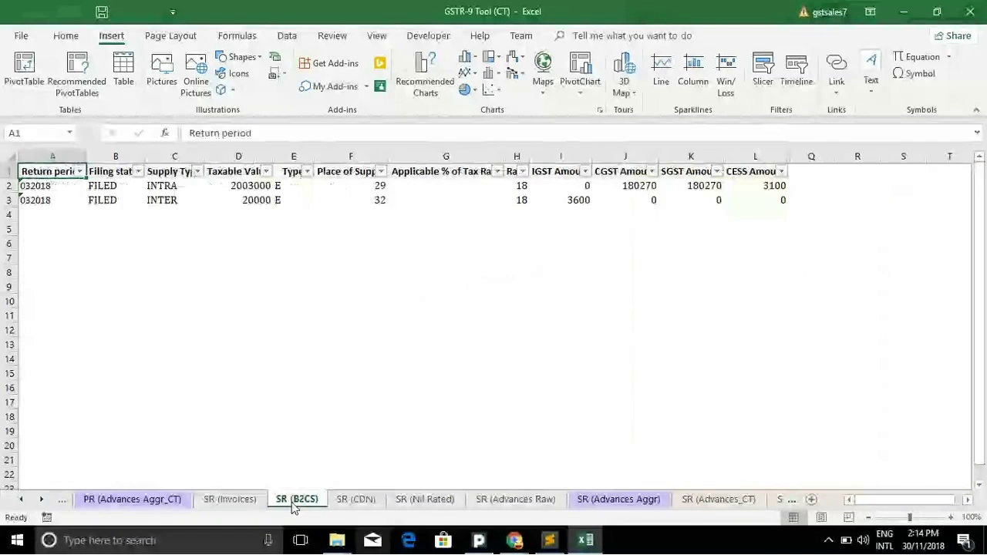
click(351, 500)
click(429, 500)
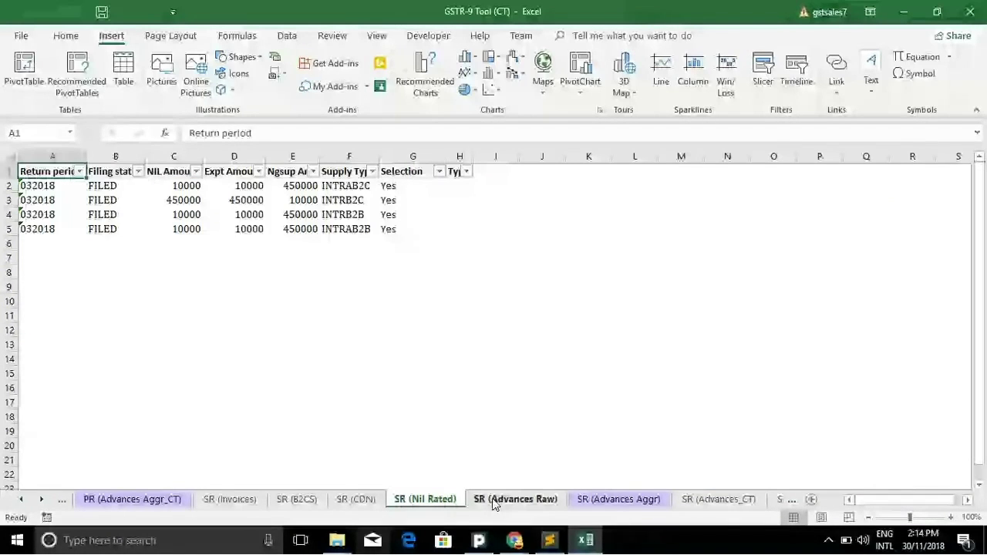
- View the purchase register sheets PR (Bill of Supply), PR (CDN) and PR (Advances Raw)
scroll(491, 502, down, 1)
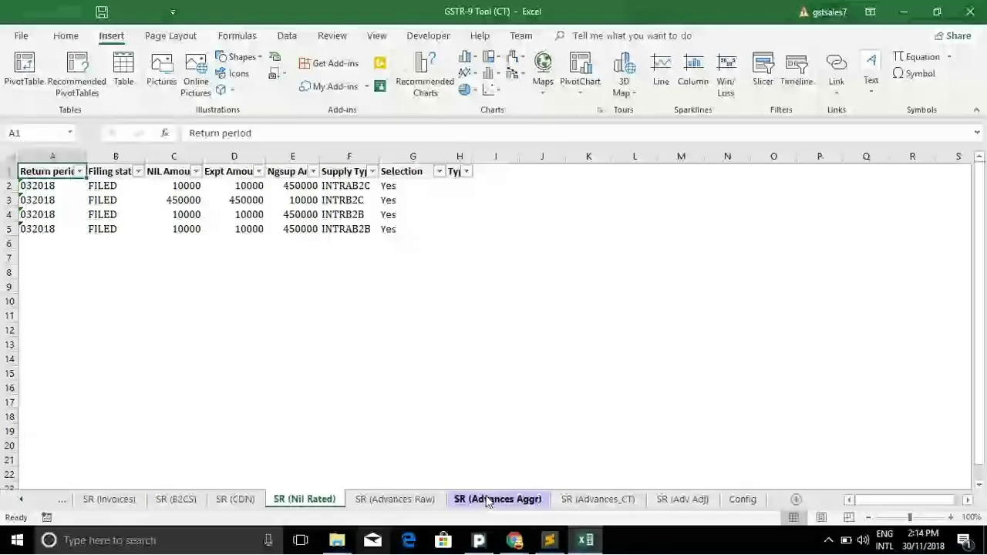
scroll(487, 502, up, 5)
scroll(488, 502, up, 3)
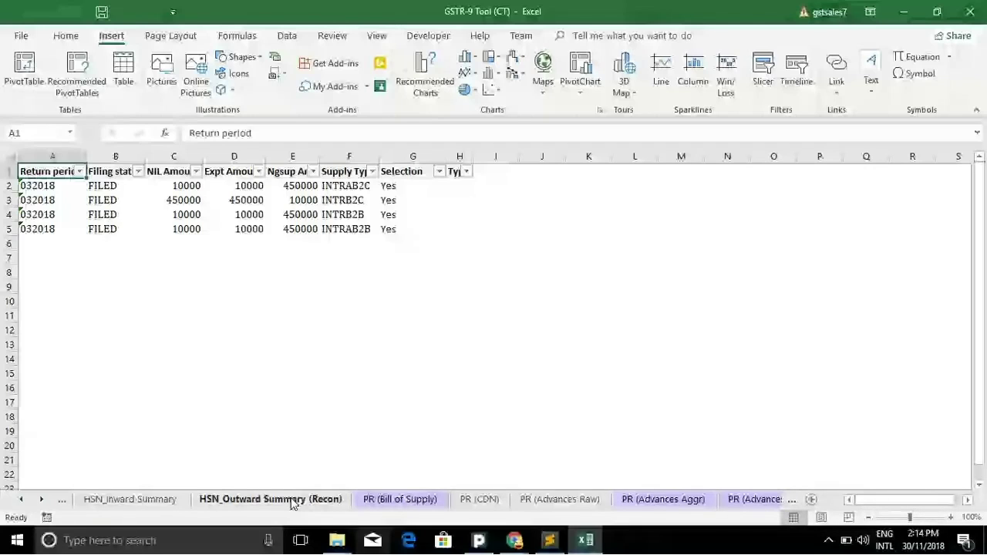
click(405, 500)
click(479, 499)
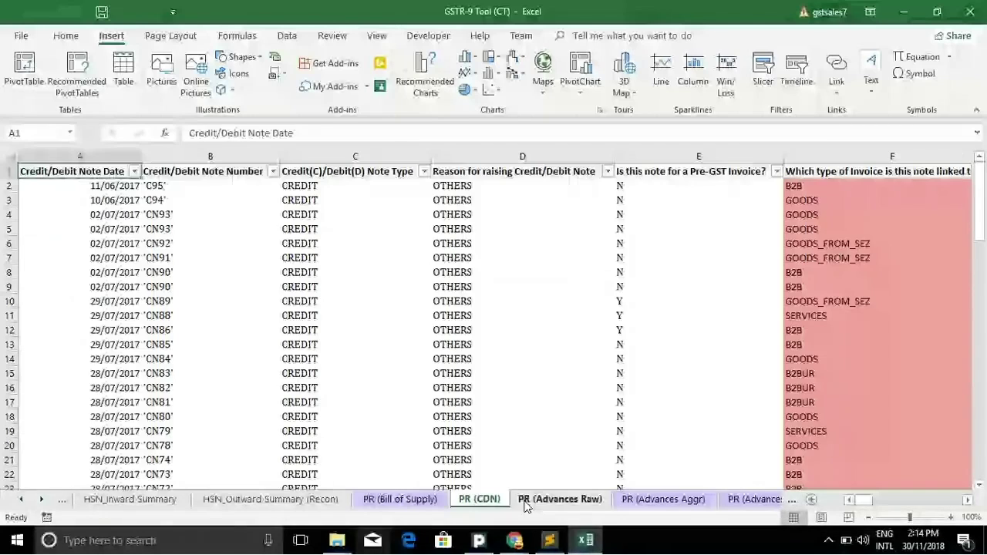
click(527, 500)
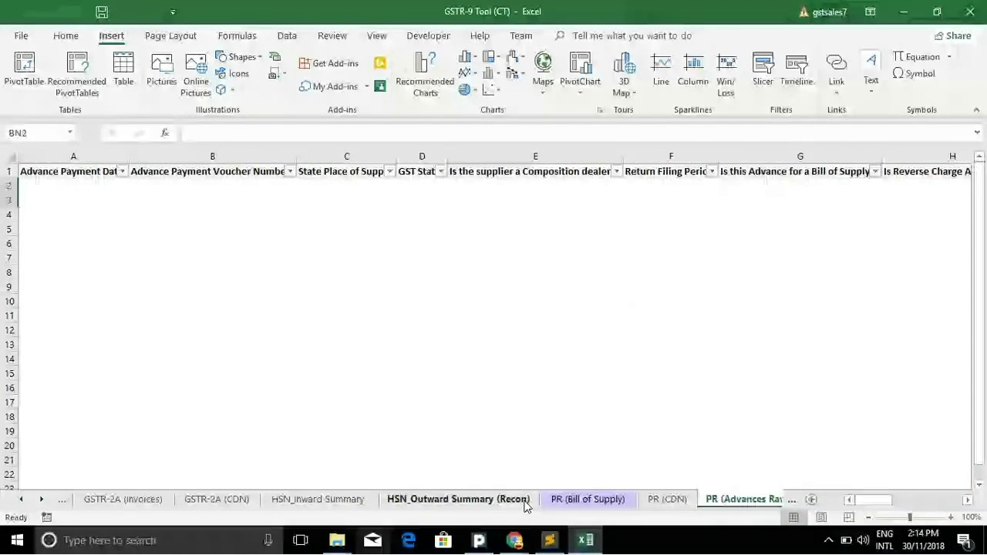
- Browse back through the workbook's sheets past the GSTR-2A and GSTR-1 advances data and open the GSTR-1 (Export) sheet
scroll(524, 505, up, 1)
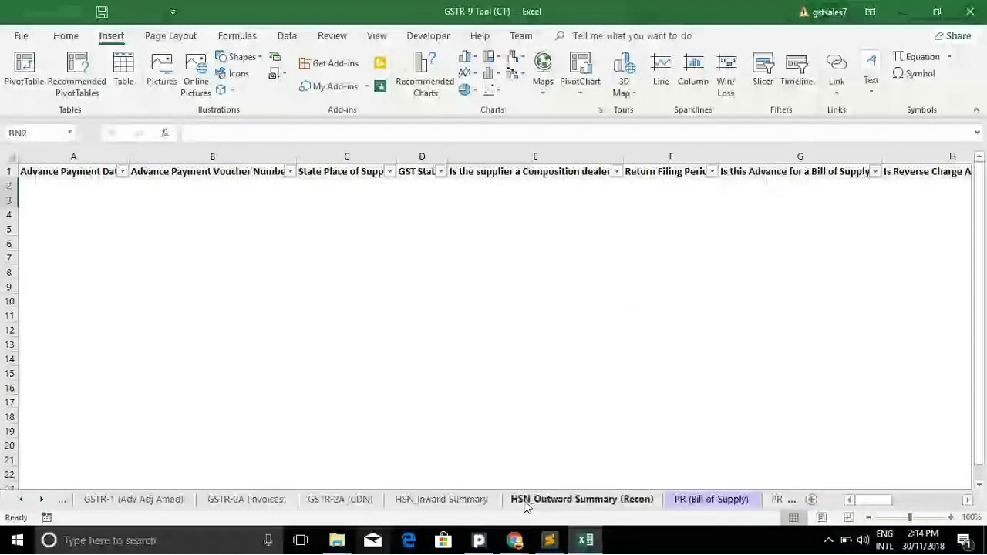
scroll(525, 505, up, 4)
scroll(524, 505, up, 1)
click(439, 503)
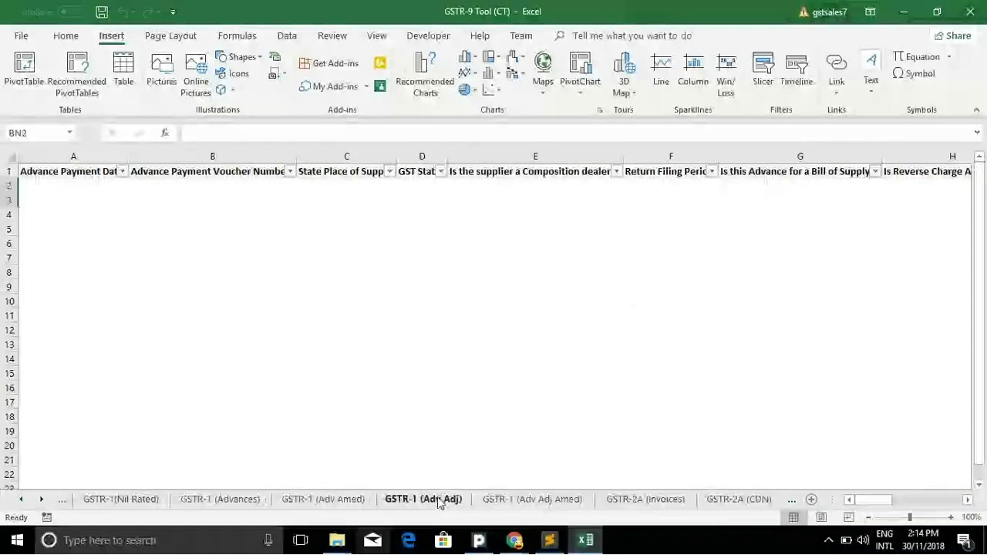
scroll(440, 503, up, 1)
click(440, 503)
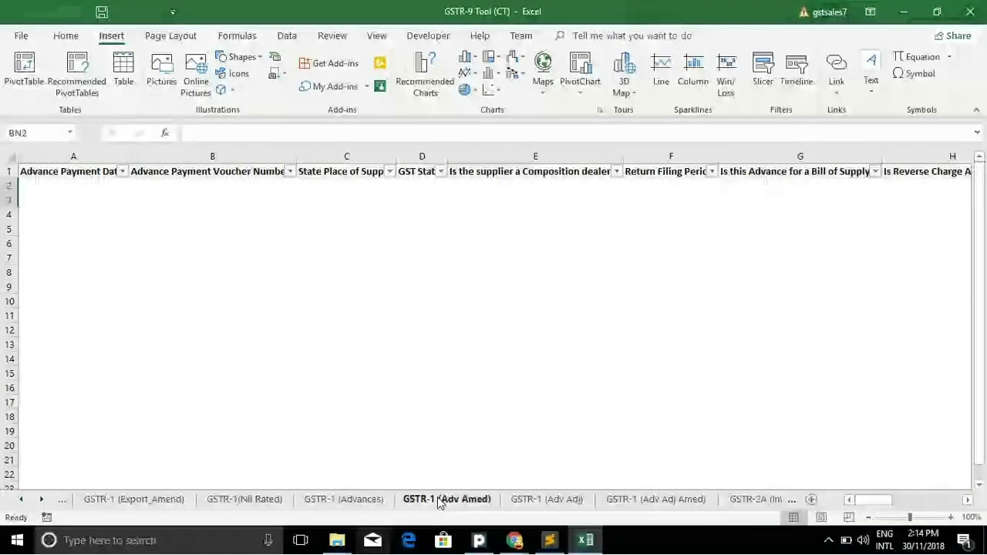
scroll(440, 502, up, 1)
click(440, 502)
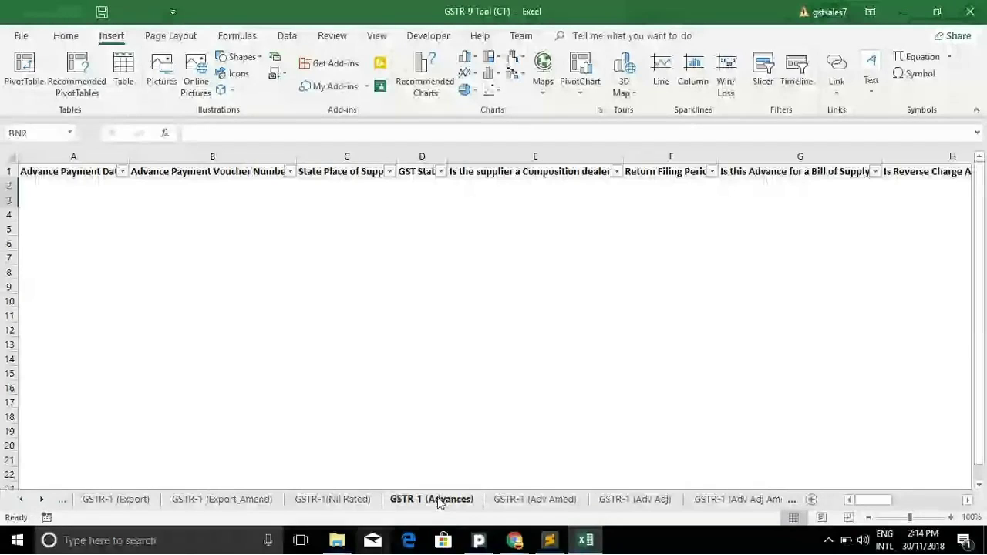
click(331, 503)
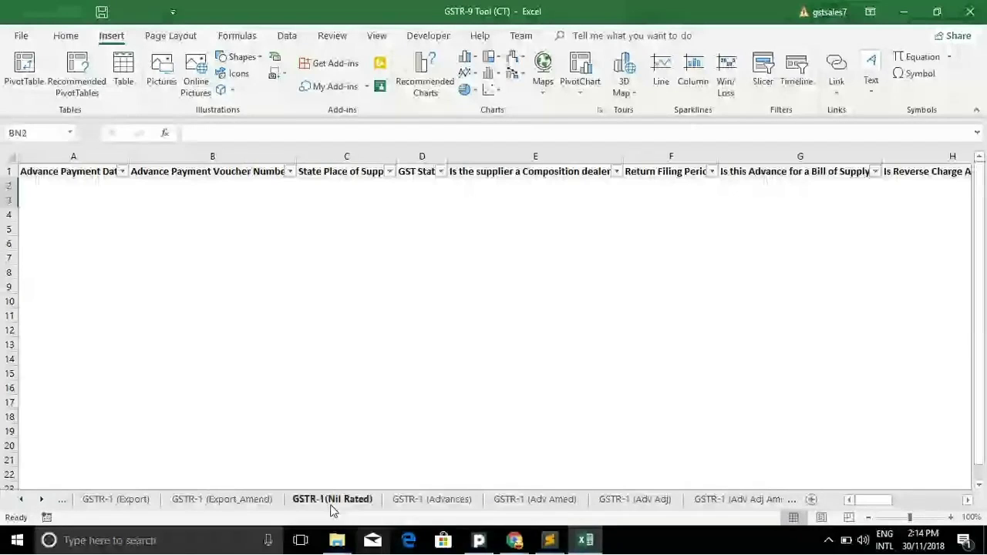
scroll(332, 509, up, 2)
click(320, 503)
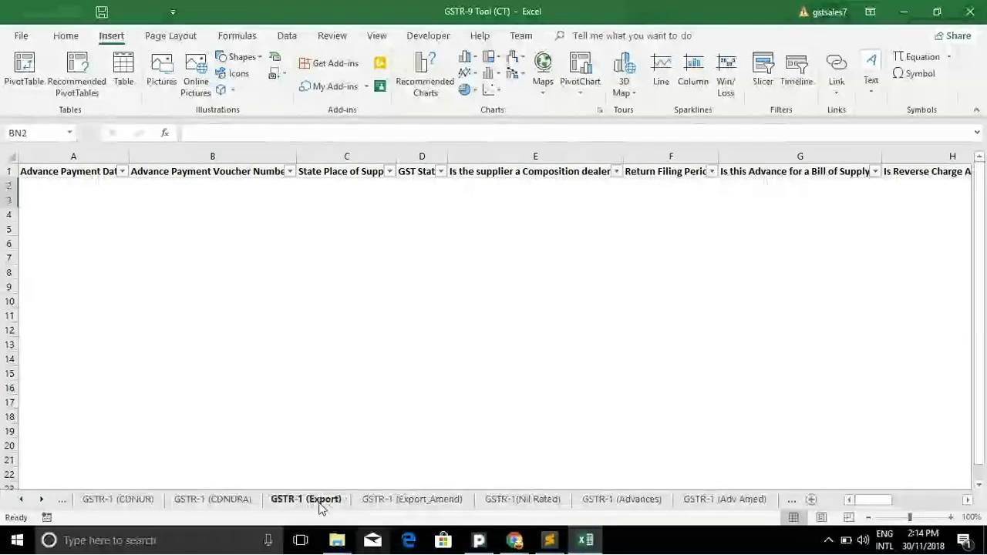
- View the earlier GSTR-1 data sheets, including GSTR-1 (B2CS) and GSTR-1 (B2BA)
scroll(170, 503, up, 2)
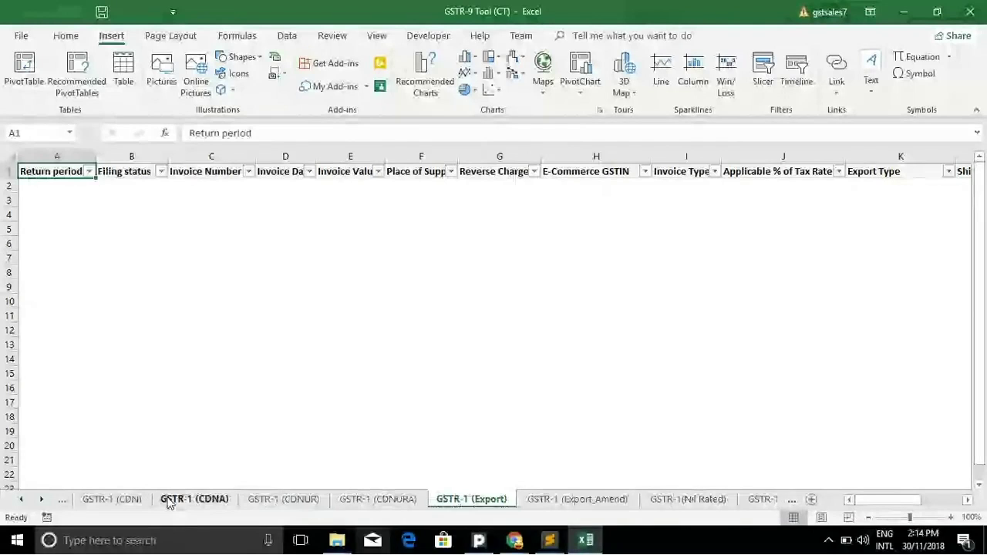
click(170, 503)
scroll(170, 503, up, 2)
click(114, 501)
scroll(114, 507, up, 2)
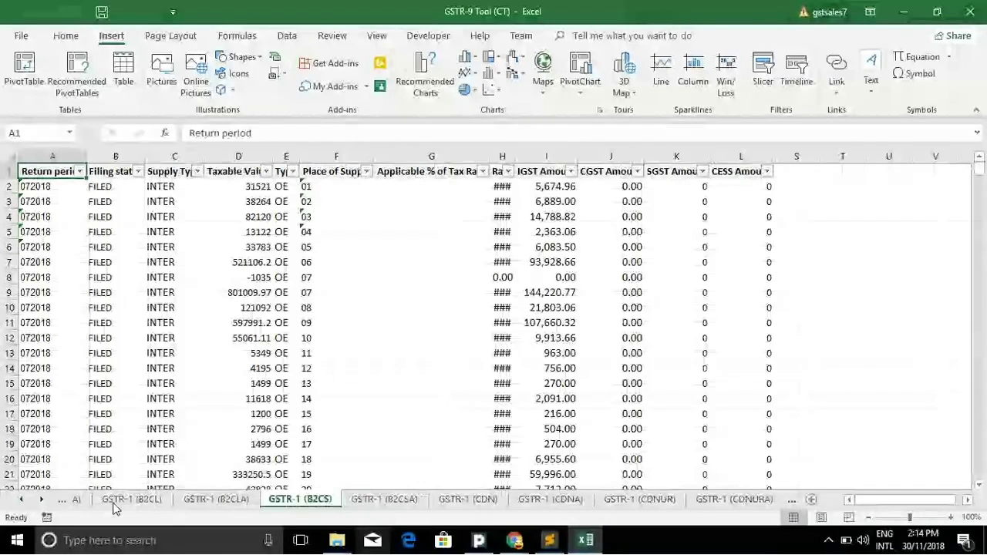
click(77, 500)
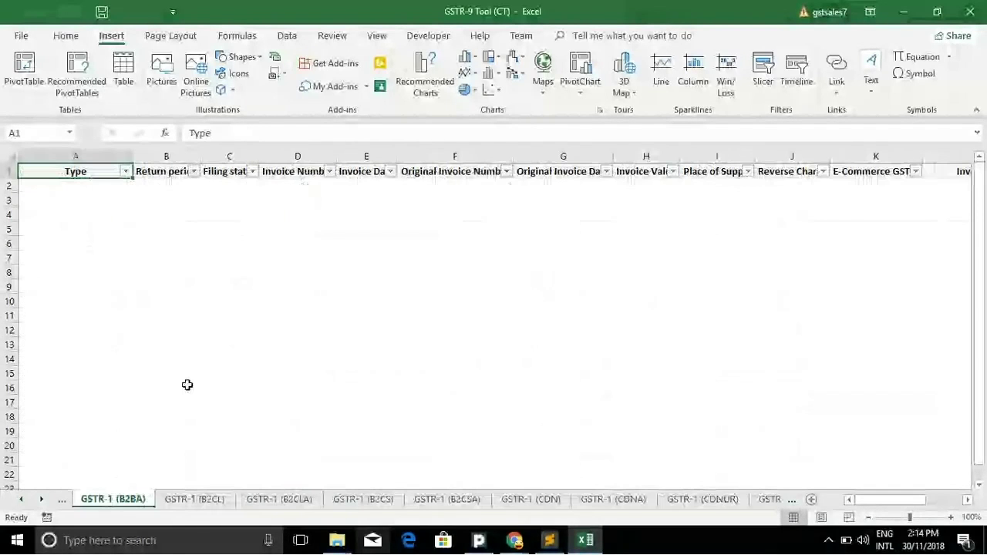
scroll(177, 508, up, 2)
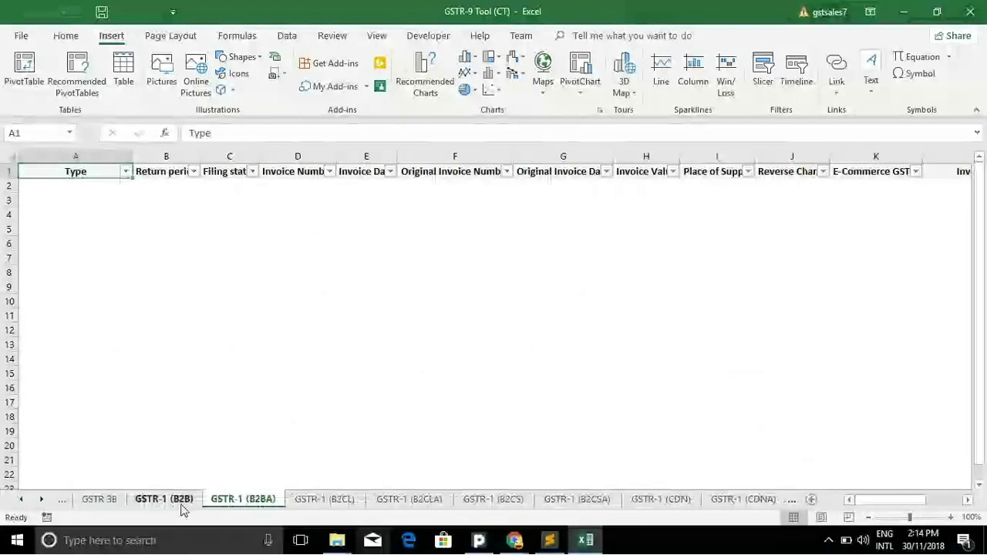
- View the GSTR-1 data sheets in order from B2B through B2BA, B2CL and B2CLA to B2CS
click(166, 500)
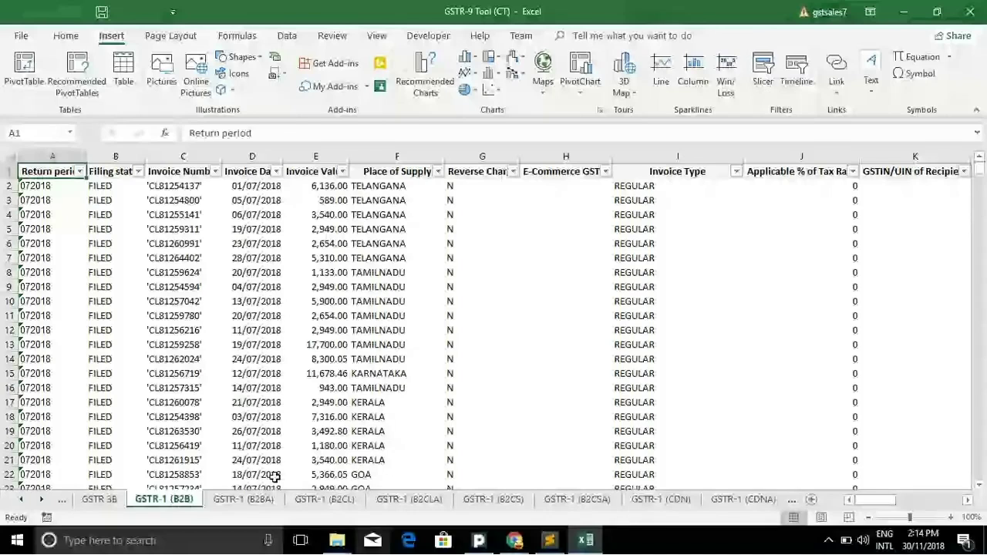
click(244, 500)
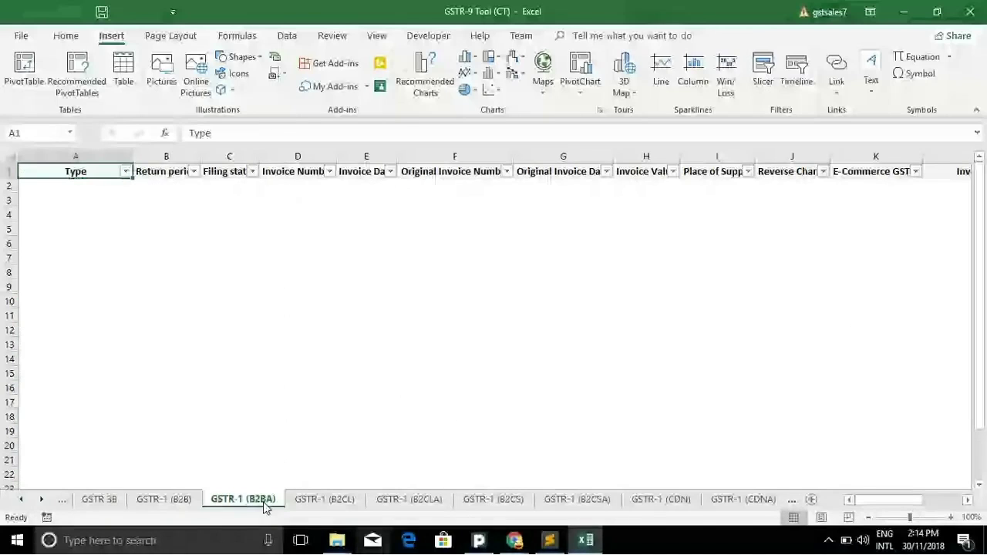
click(325, 500)
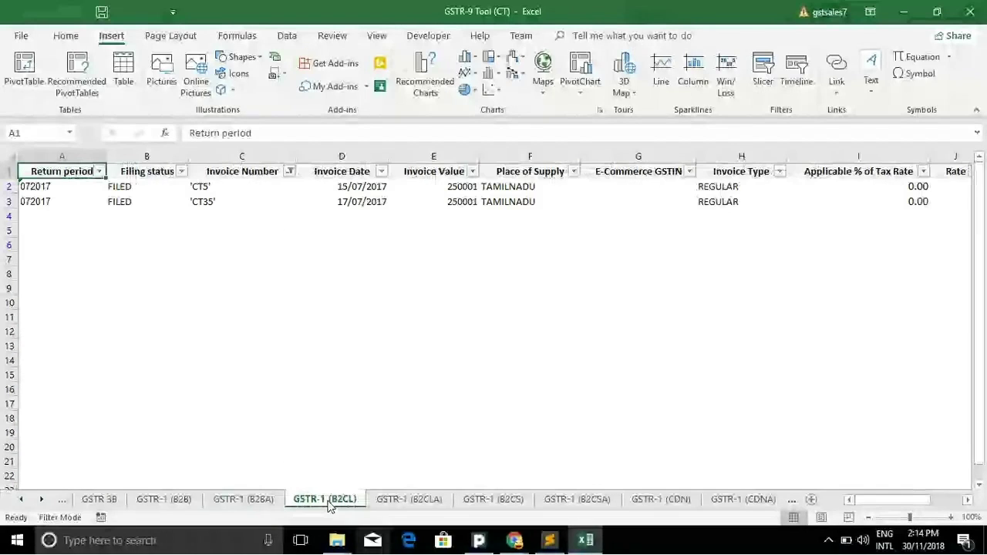
click(412, 500)
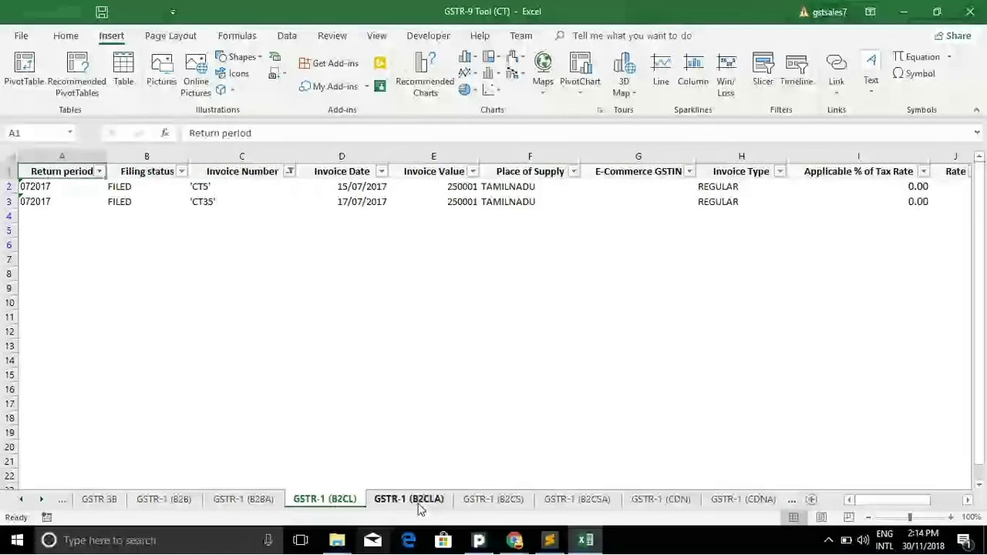
click(483, 508)
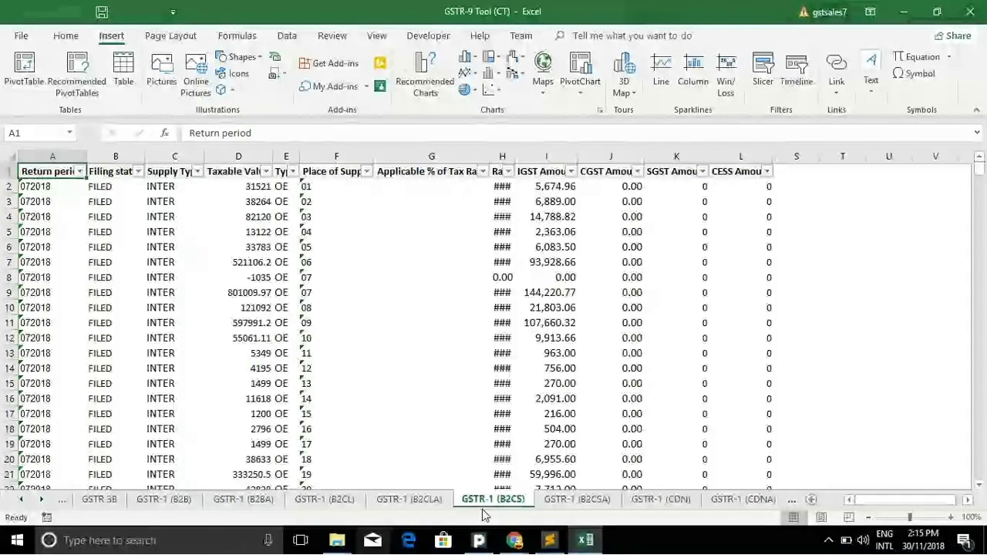
- Return to the GSTR-1 SUMMARY sheet and collapse all grouped detail rows to show only the section totals
scroll(374, 508, up, 3)
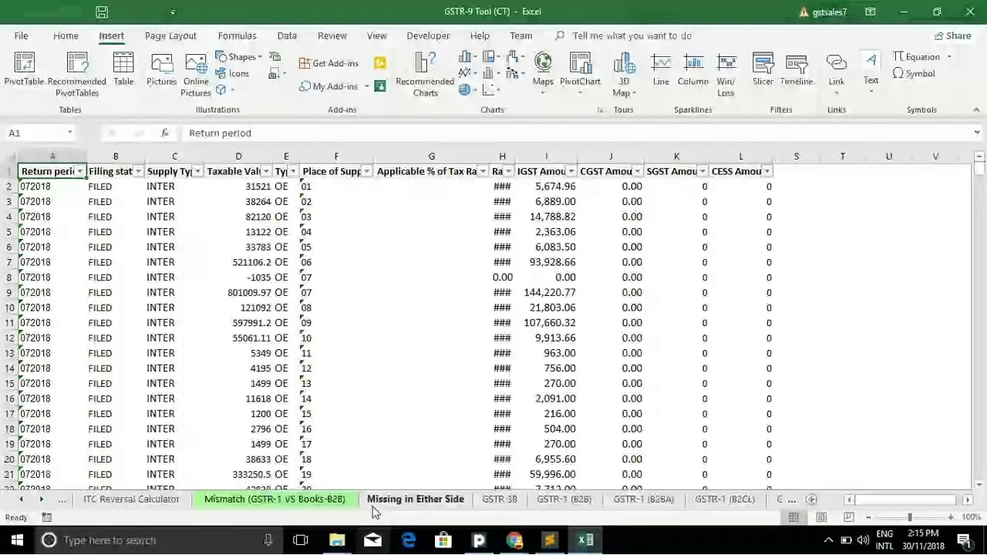
scroll(373, 510, up, 6)
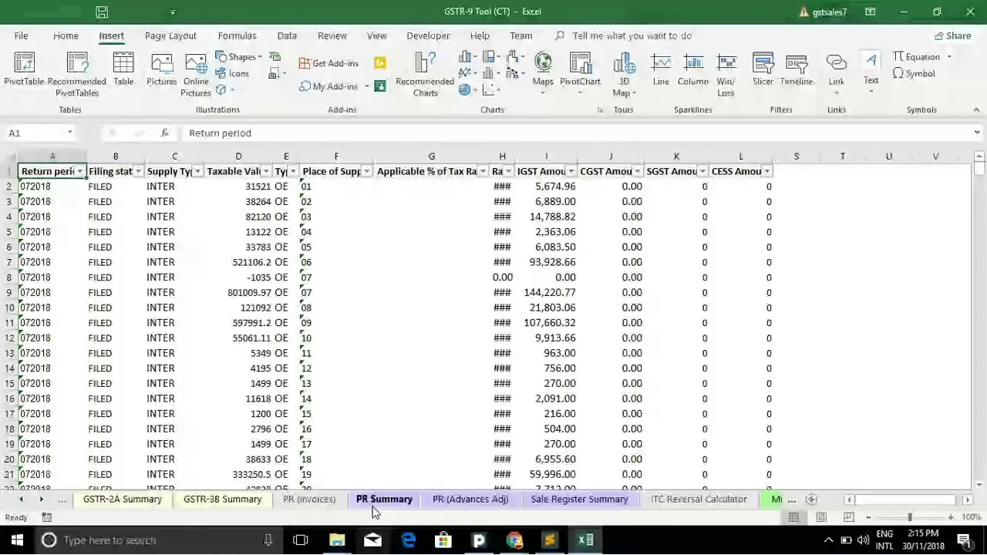
scroll(231, 508, up, 2)
click(201, 501)
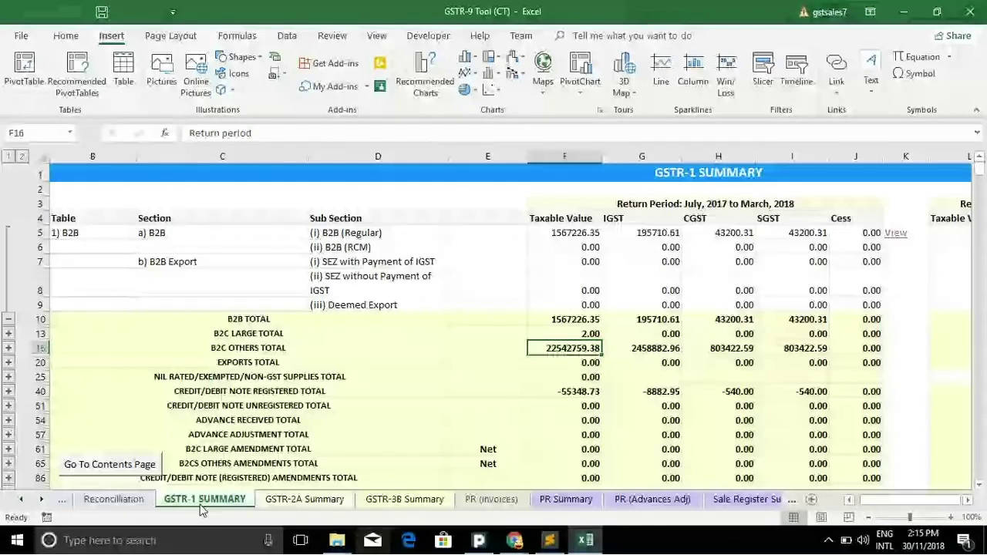
click(8, 155)
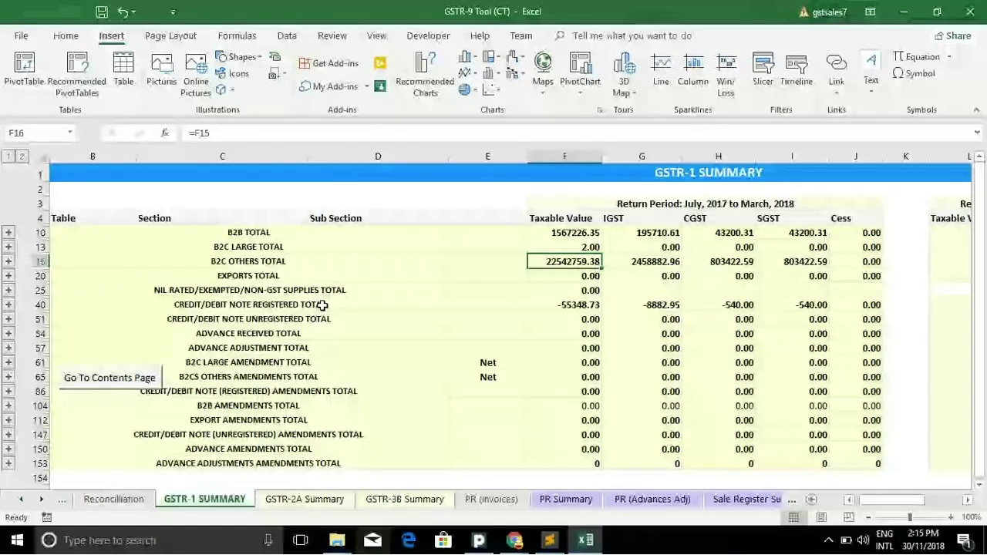
- Switch to the GSTR-9_Master sheet and collapse its grouped rows to the main supply headings
click(62, 499)
scroll(193, 502, up, 2)
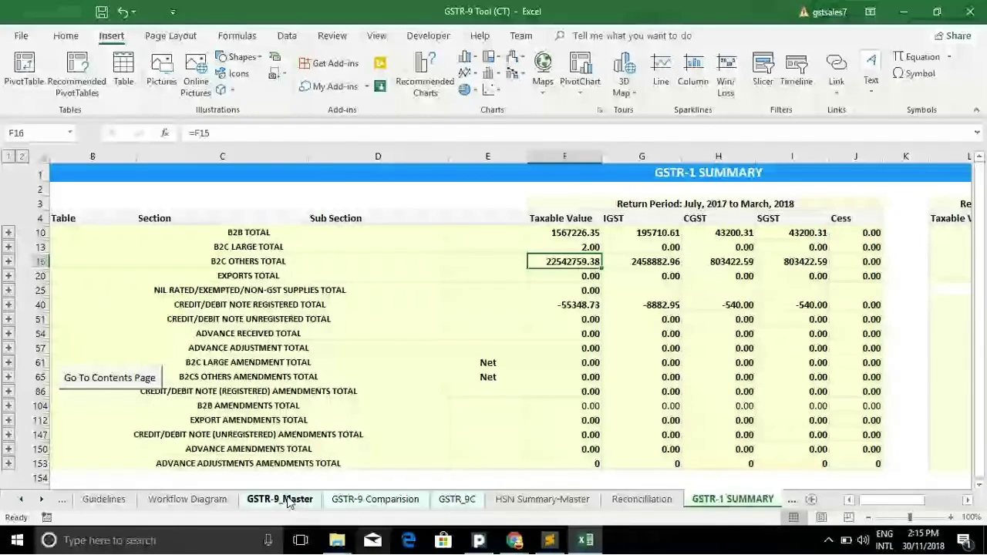
click(280, 500)
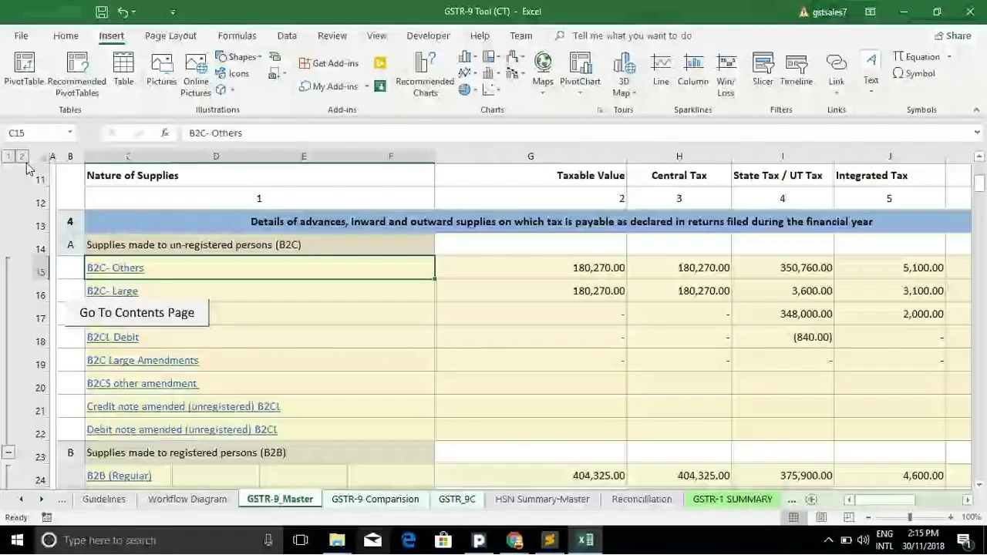
click(8, 156)
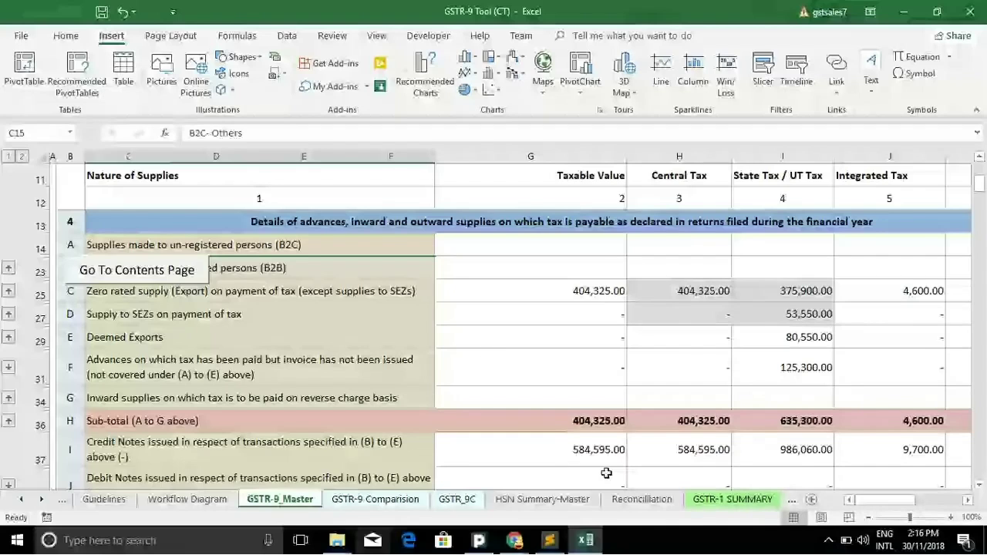
- Go back to the GSTR-1 SUMMARY sheet, expand all grouped detail rows and select the 1) B2B table heading
click(722, 503)
click(249, 234)
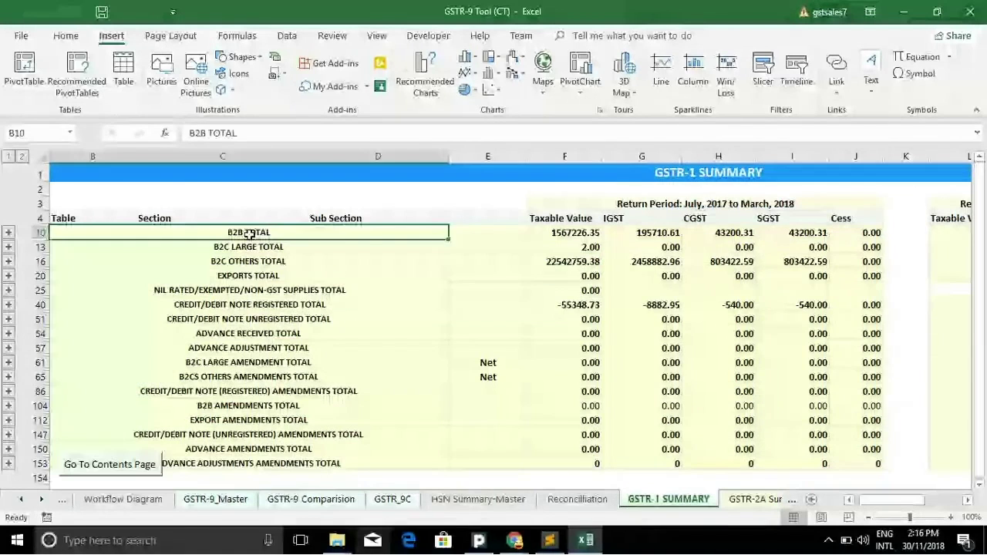
click(22, 156)
click(99, 235)
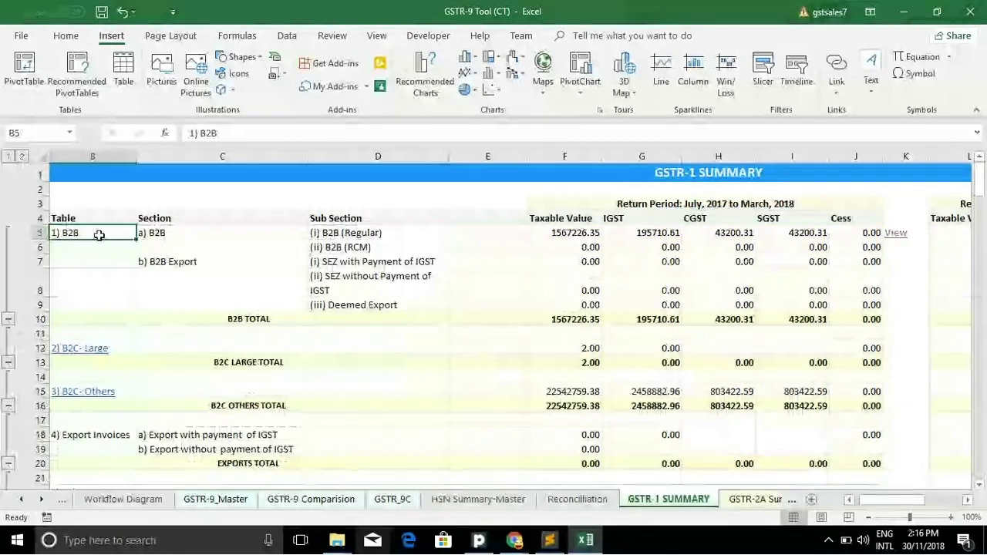
- Go through the B2B sub-sections from B2B (Regular) to Deemed Export and inspect the taxable value formula for SEZ with Payment of IGST
click(403, 234)
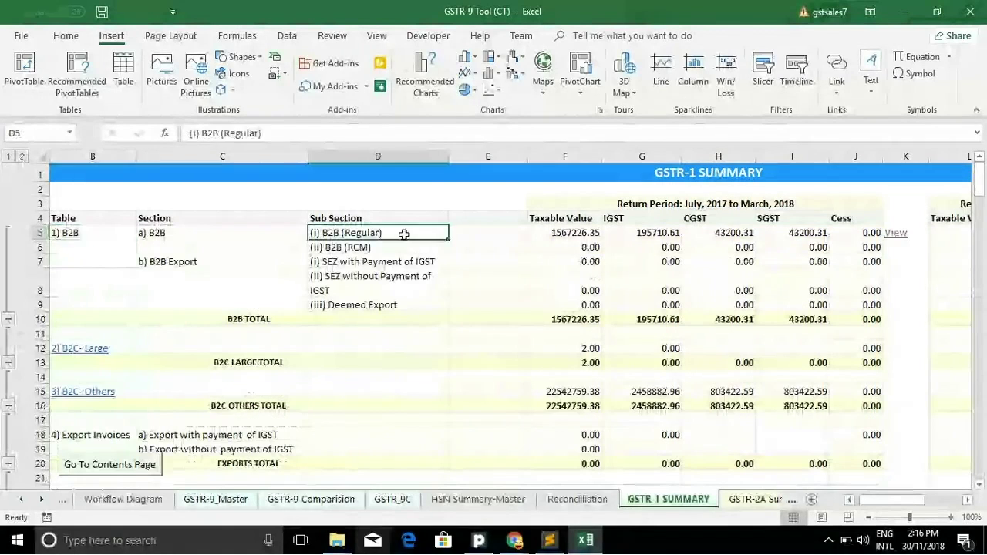
click(393, 262)
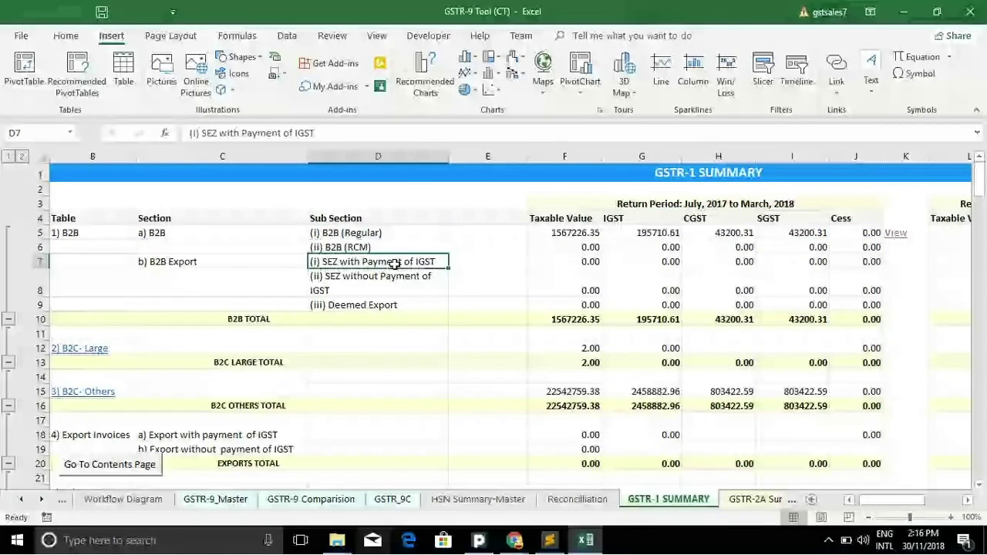
click(413, 285)
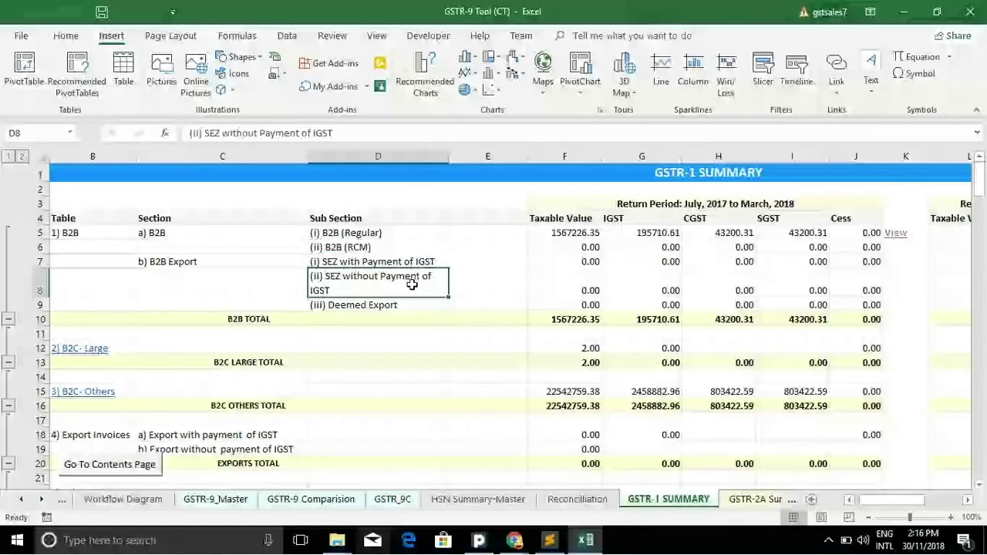
click(395, 306)
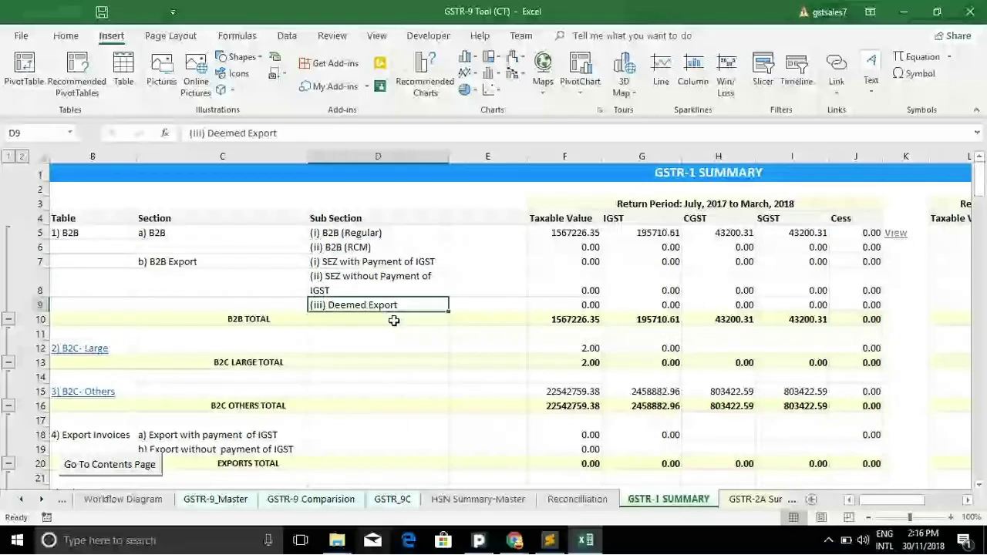
click(401, 263)
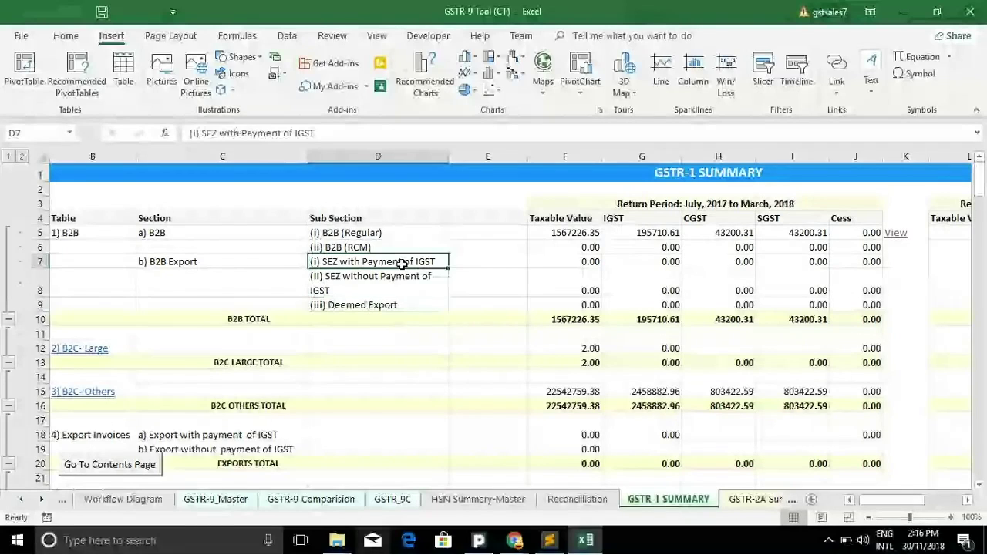
click(562, 261)
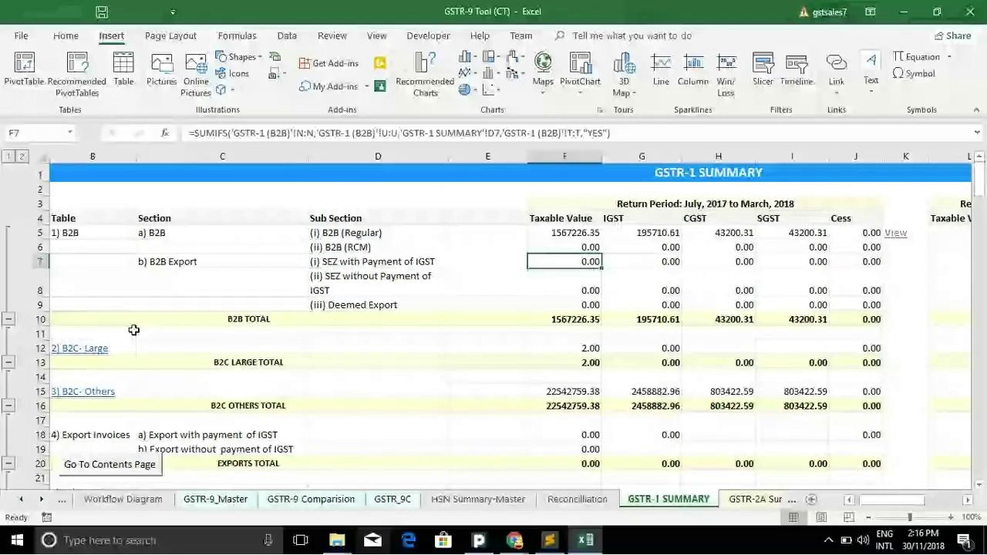
- Inspect the B2B (Regular) taxable value formula on the GSTR-1 SUMMARY sheet and switch to the GSTR-2A Summary sheet
scroll(133, 330, left, 1)
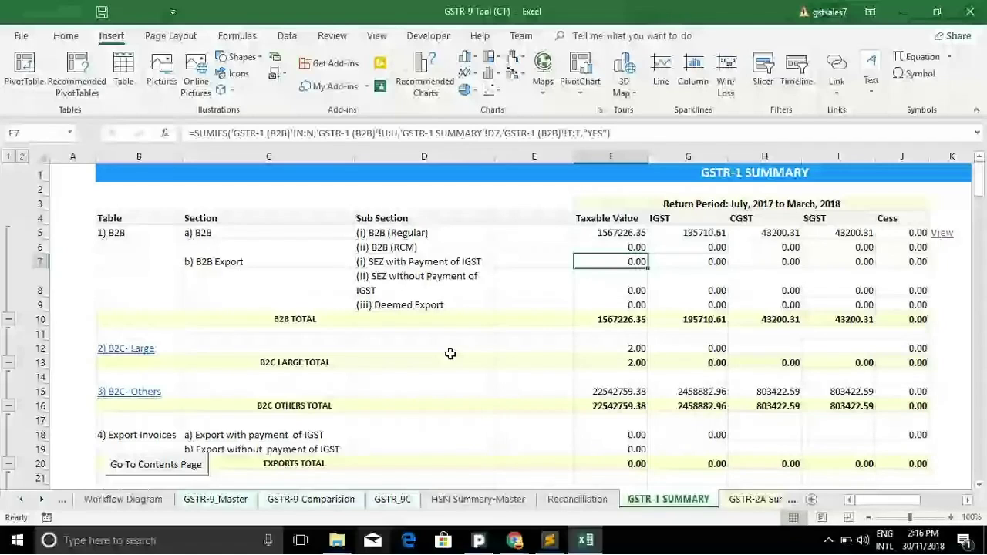
scroll(450, 353, down, 6)
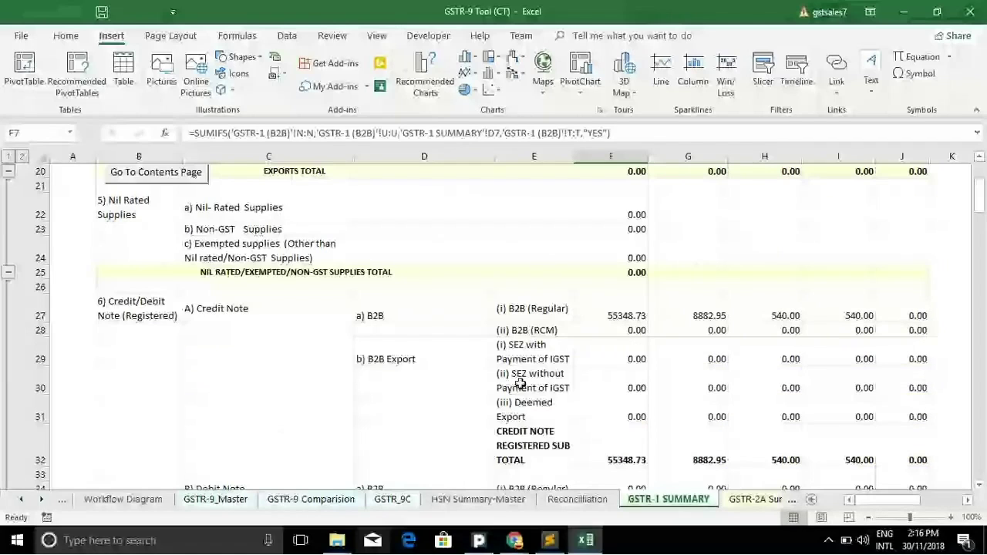
scroll(521, 384, up, 6)
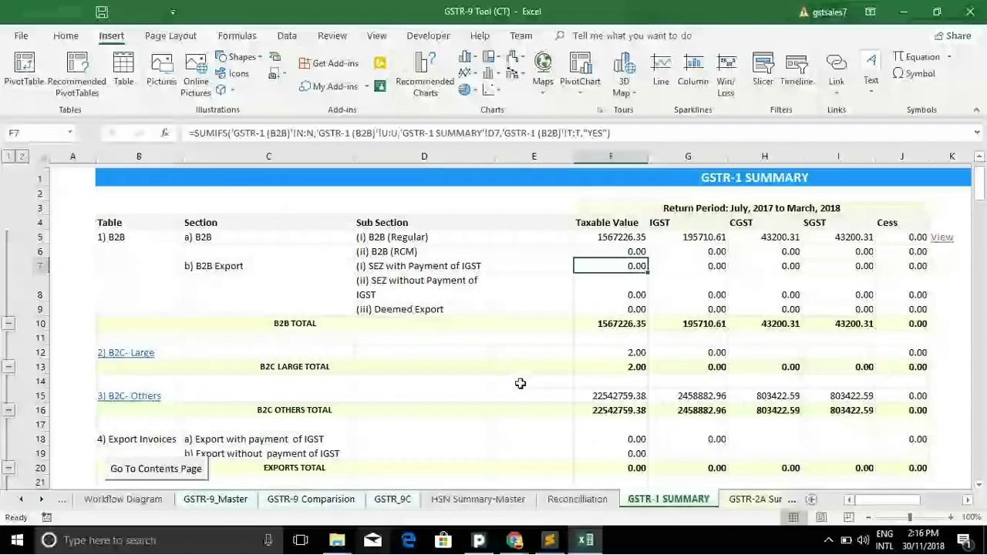
click(627, 234)
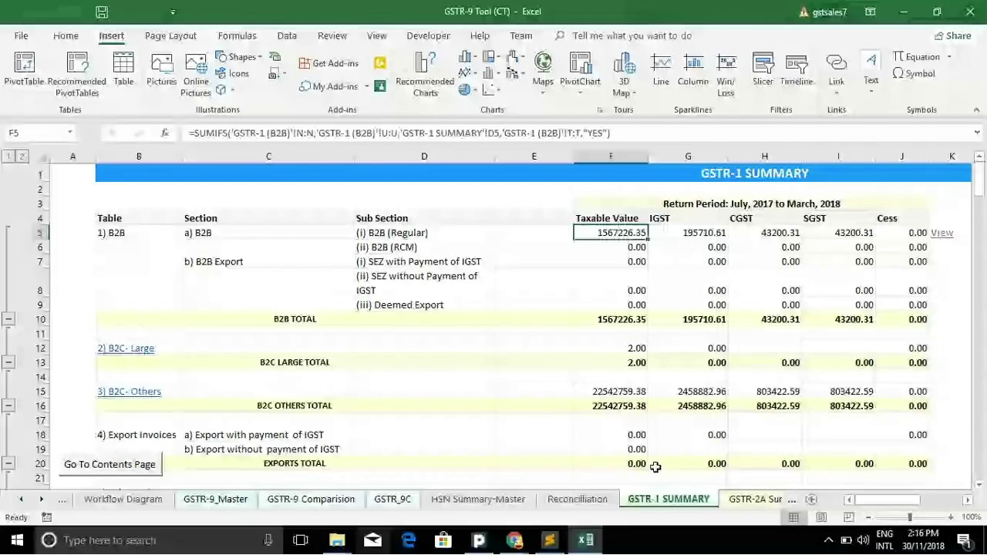
click(745, 501)
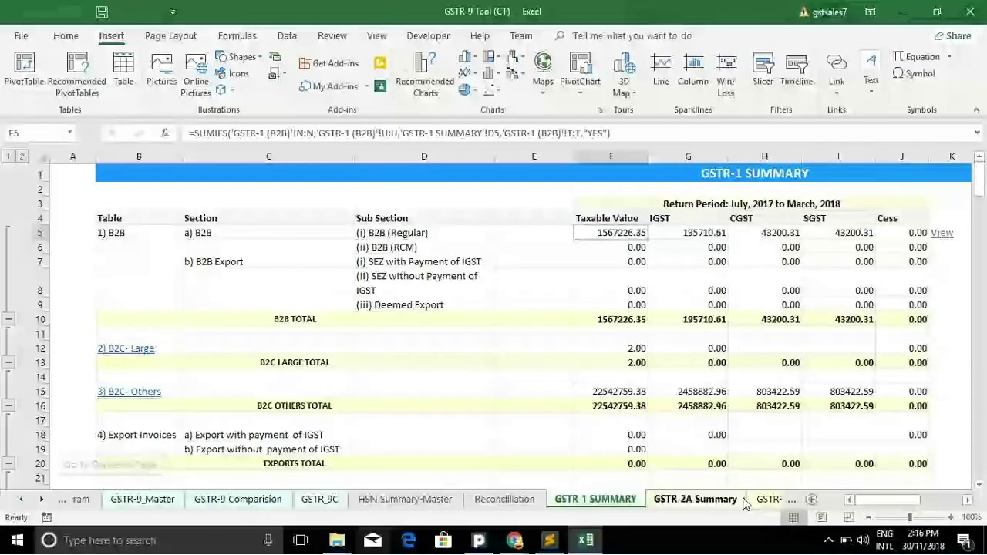
- Collapse and re-expand all grouped rows on the GSTR-2A Summary sheet, and switch to the GSTR-3B Summary sheet
click(10, 159)
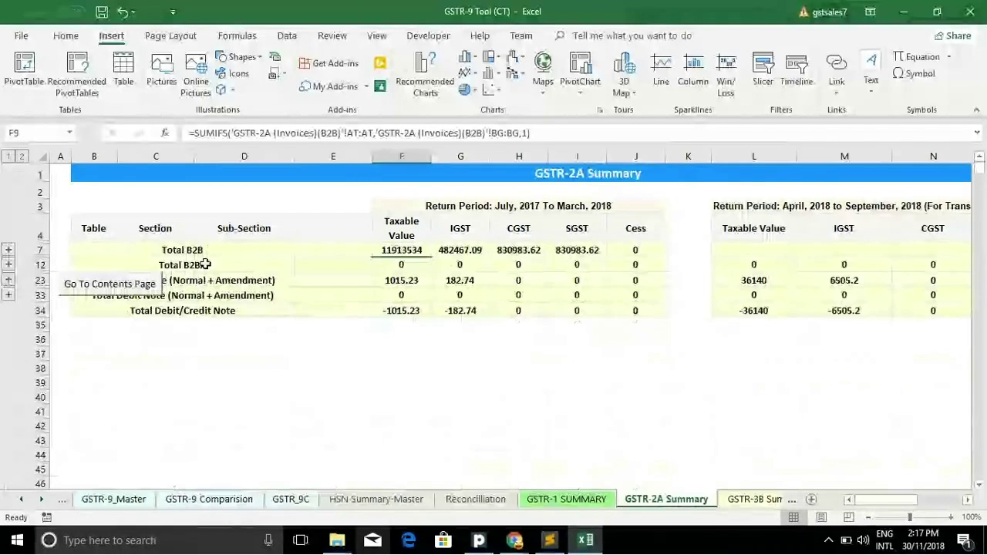
click(21, 157)
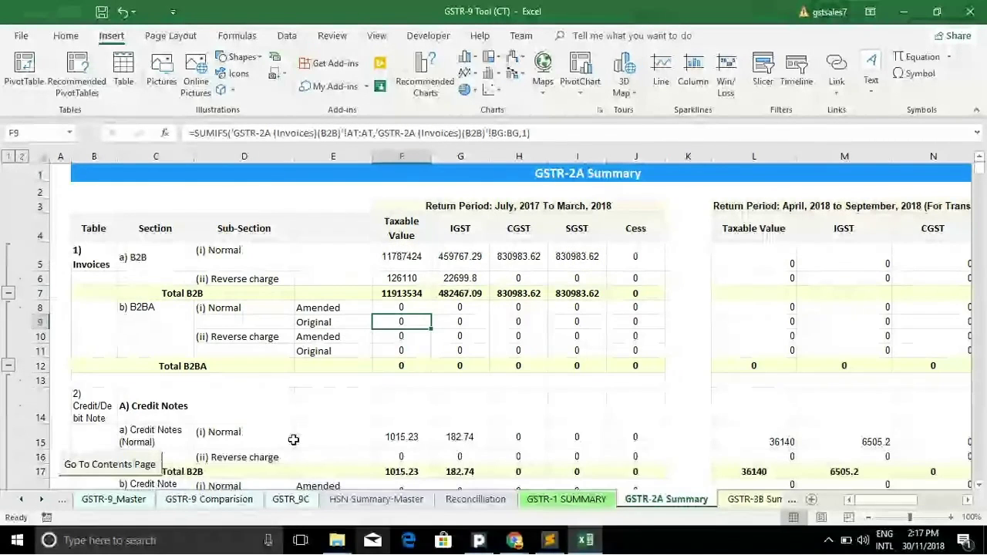
click(755, 500)
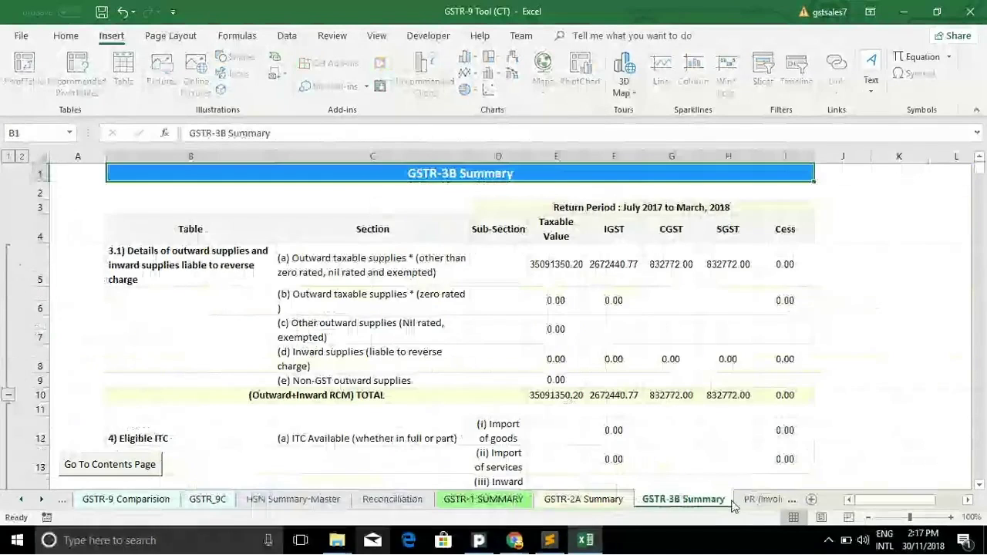
- Go through the PR (Invoices) sheet to the PR Summary sheet and bring the Sale Register Summary sheet name into view
click(763, 500)
click(737, 500)
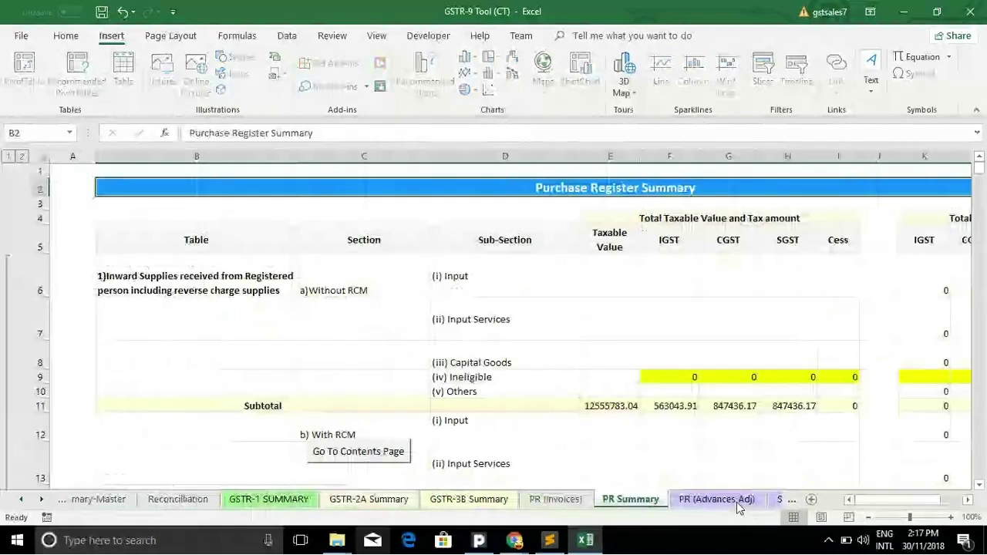
click(736, 503)
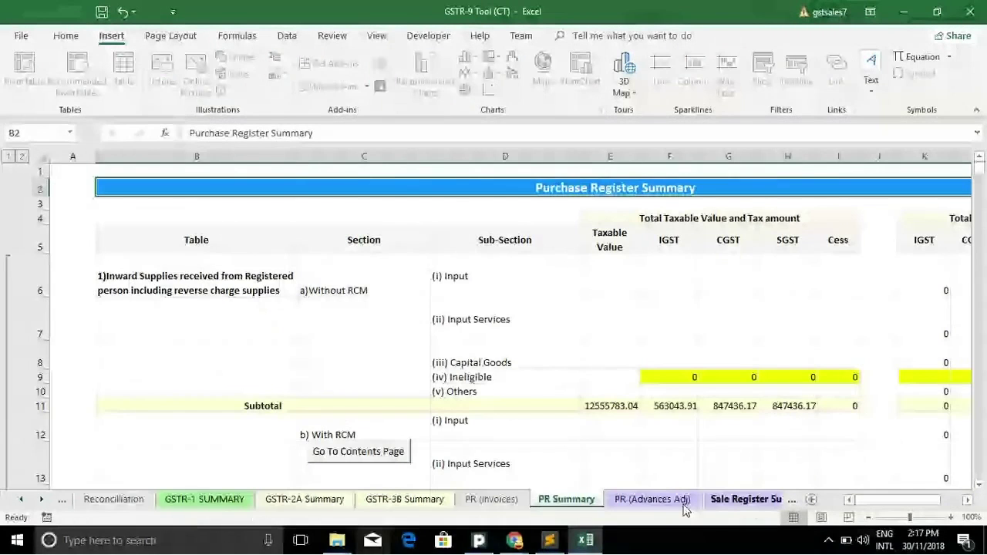
- Switch to the GSTR-9 Comparision sheet and select the GSTR-9 (As per Filed GSTR1,3B and GSTR-2A) heading
click(283, 502)
scroll(282, 505, up, 5)
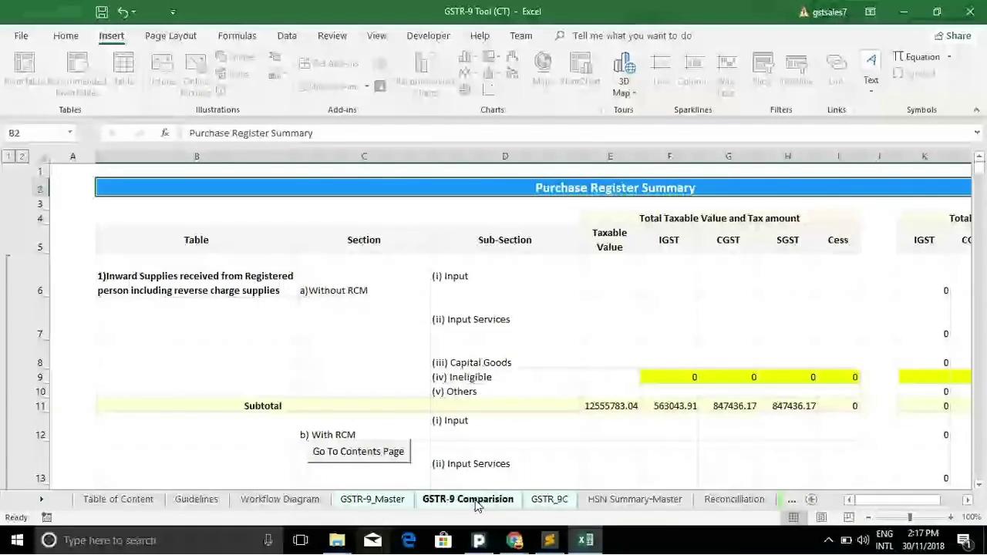
scroll(423, 323, up, 4)
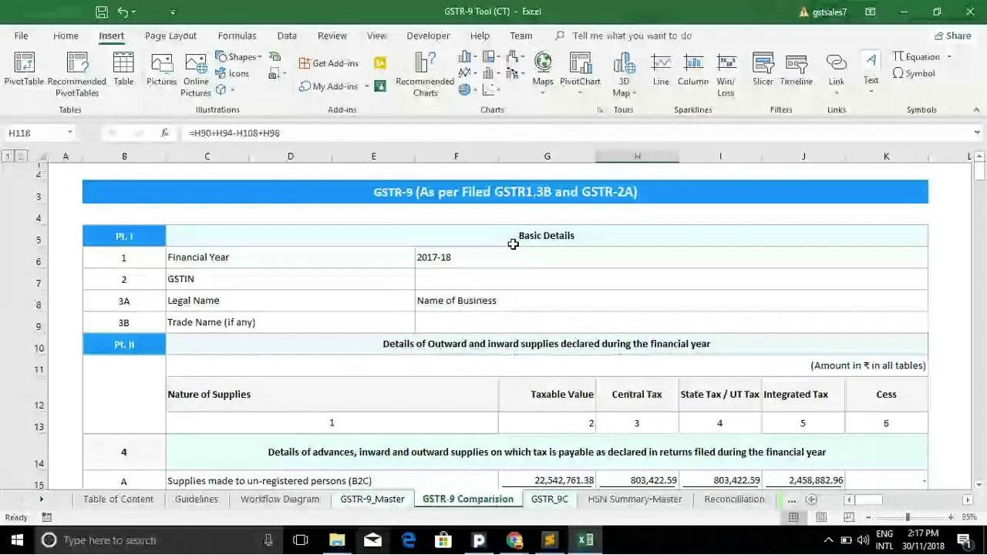
click(423, 199)
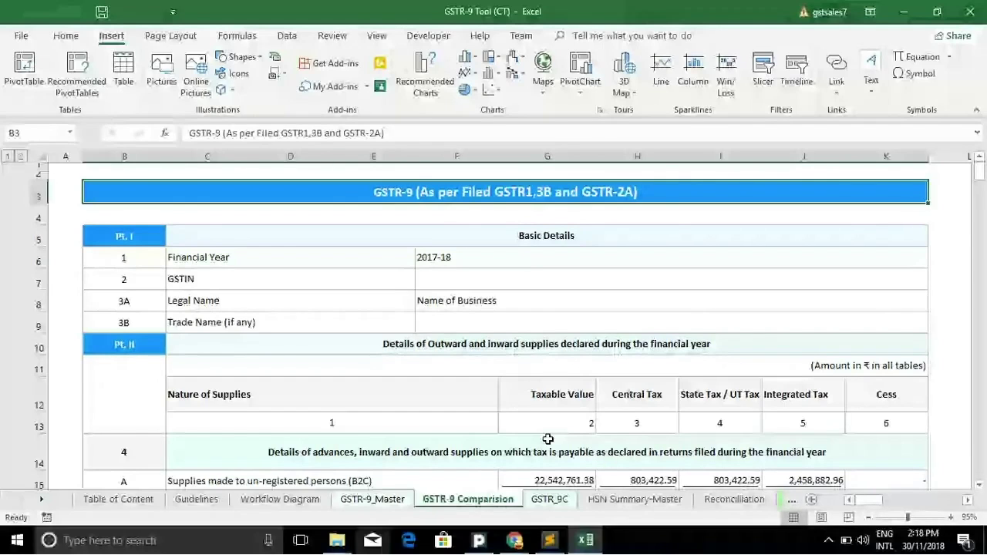
- Look over the Basic Details and Pt. II supplies of the as-filed GSTR-9 form, dismissing the Slack notification
scroll(547, 439, down, 2)
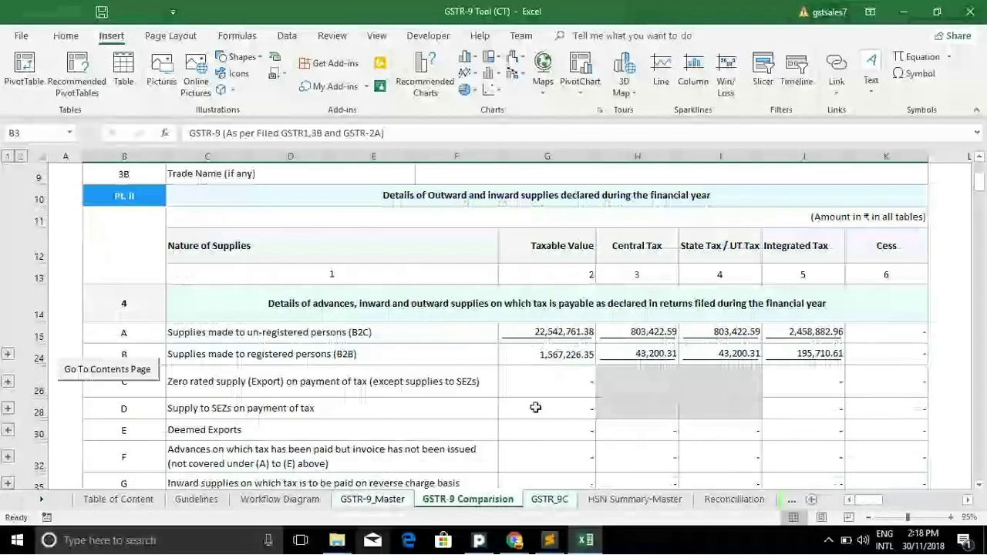
scroll(535, 407, up, 1)
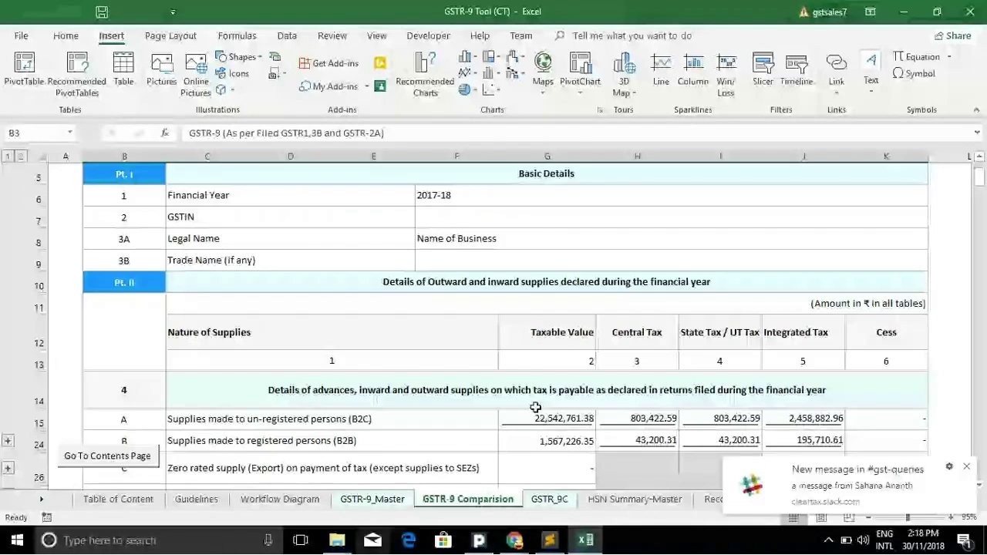
click(967, 473)
scroll(557, 213, up, 1)
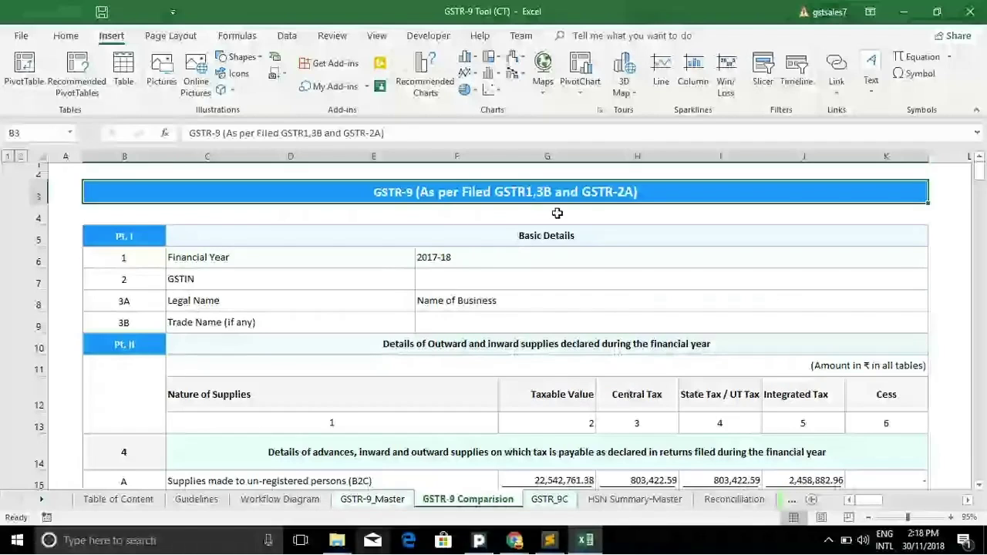
scroll(540, 386, down, 2)
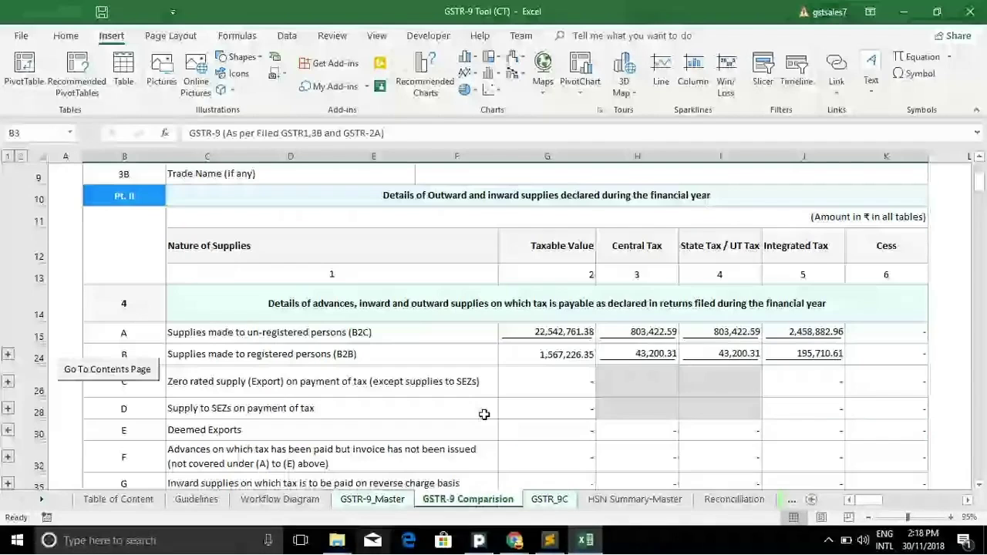
scroll(484, 415, up, 2)
- Examine the GSTR-9 form as per Books of Accounts (Sales and Purchase Register), down to its Pt. II supply rows
scroll(748, 437, right, 2)
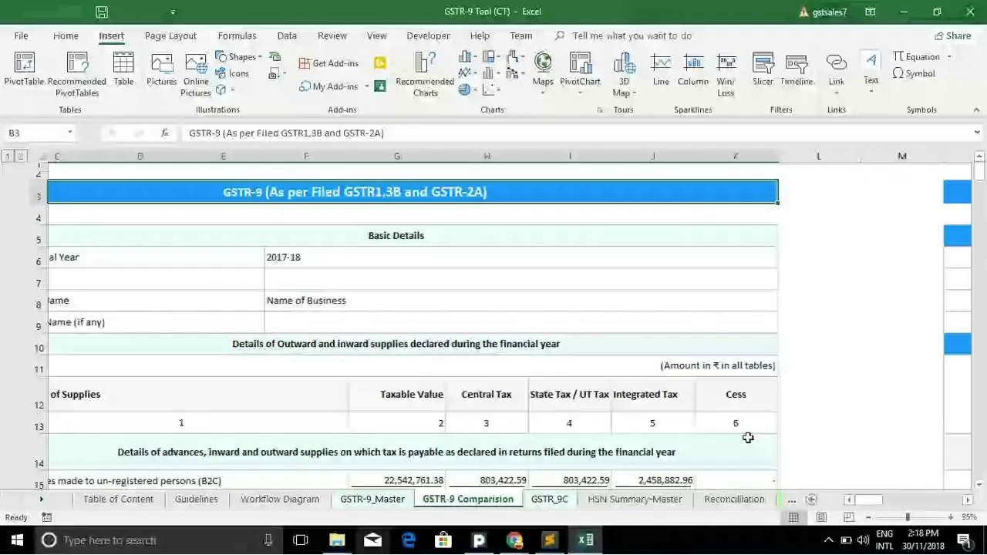
scroll(748, 438, right, 4)
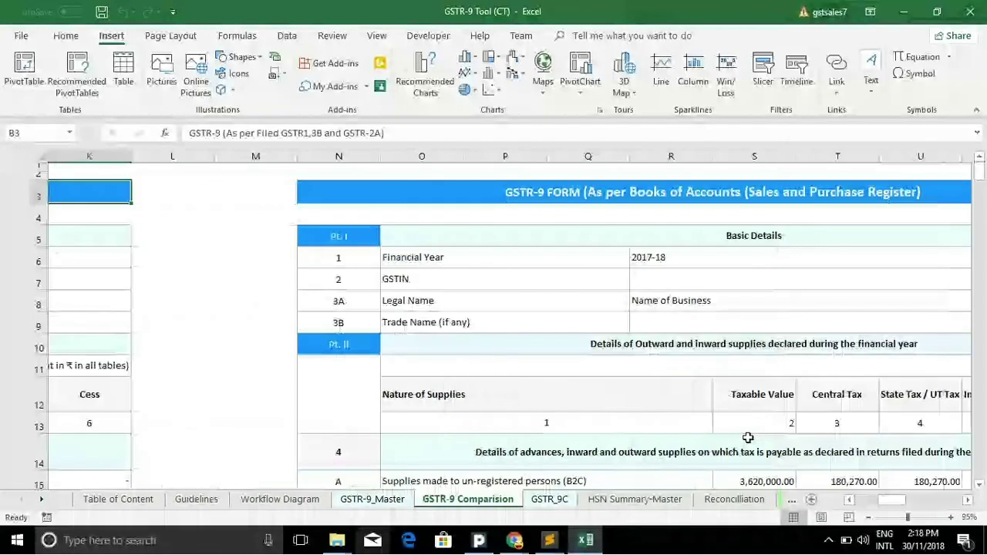
scroll(749, 437, right, 3)
scroll(748, 437, right, 1)
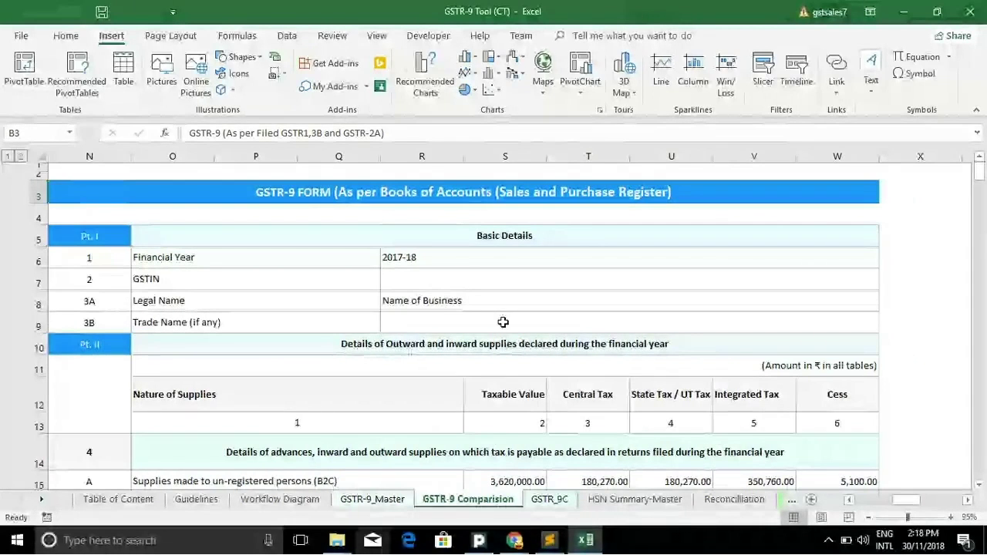
scroll(550, 432, down, 2)
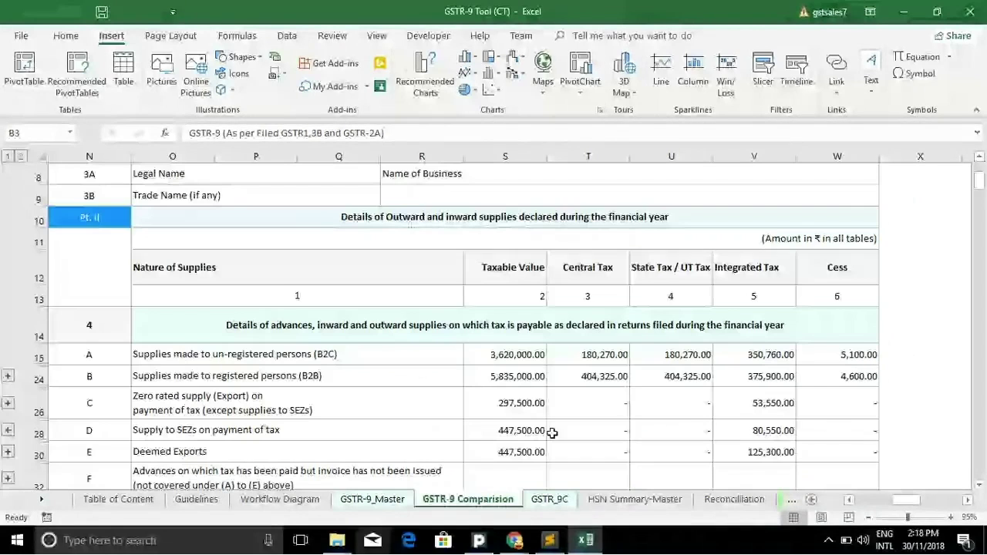
- Examine the Pt. II supply amounts in the third form of the comparison, beyond the Books of Accounts form
scroll(553, 434, right, 3)
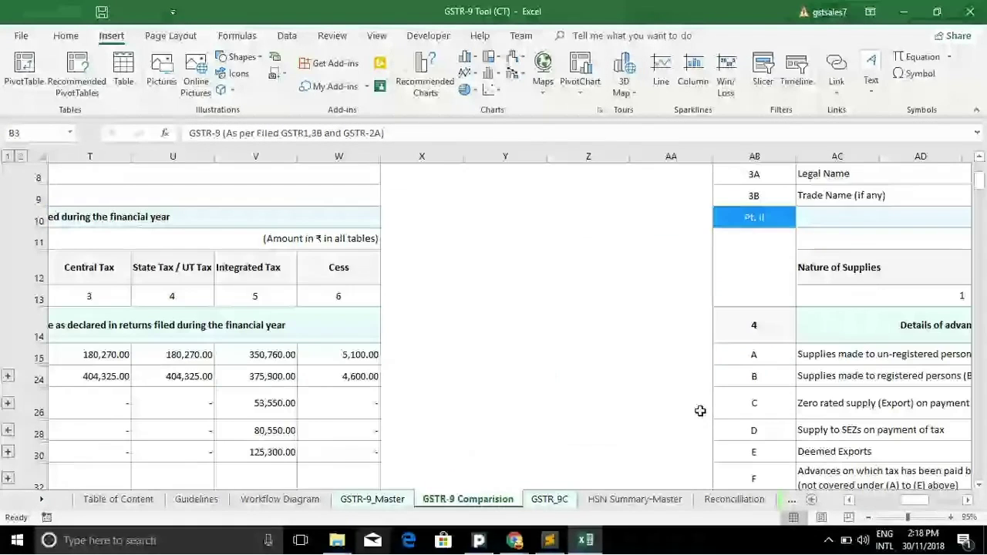
scroll(700, 411, right, 1)
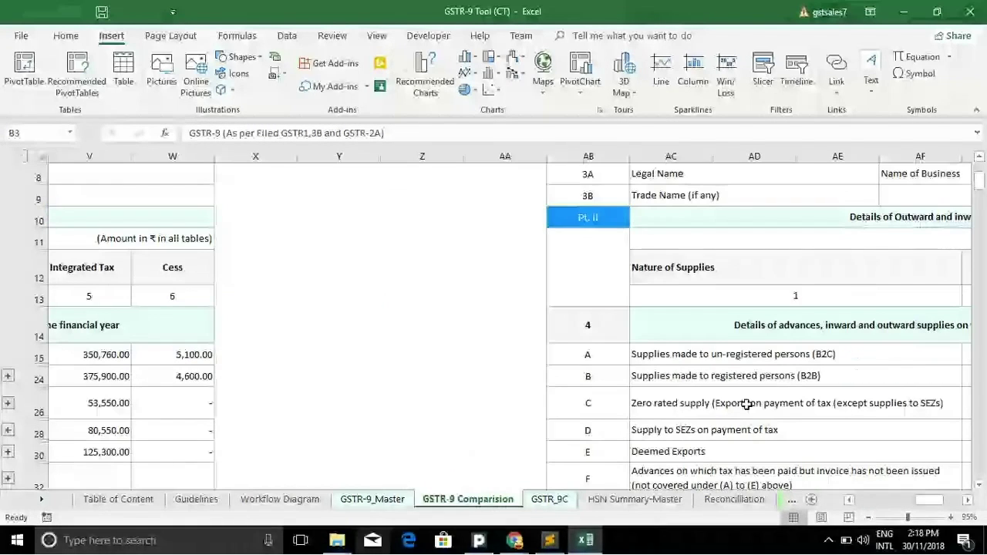
scroll(747, 404, right, 2)
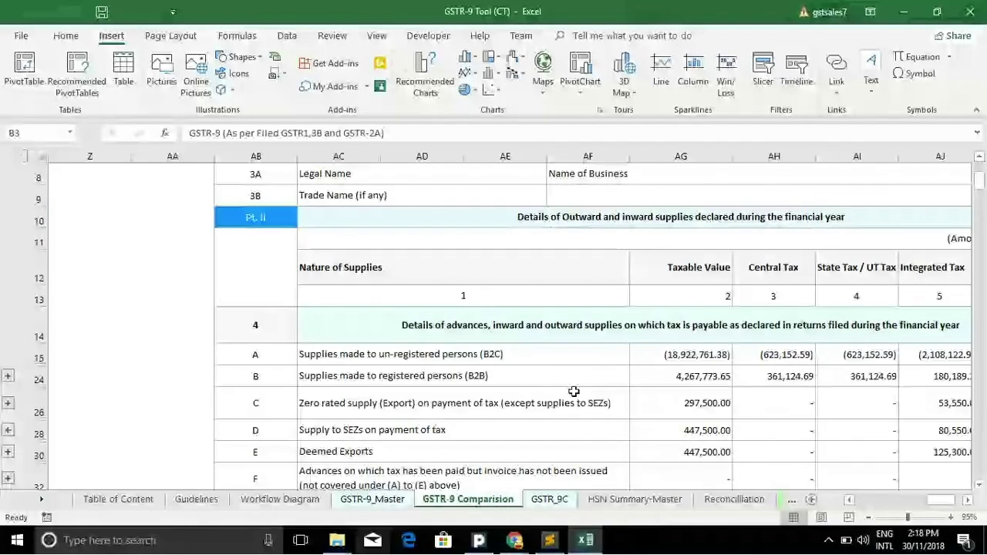
- Return to the as-filed GSTR-9 form and expand all grouped detail rows on the GSTR-9 Comparision sheet
scroll(574, 391, left, 10)
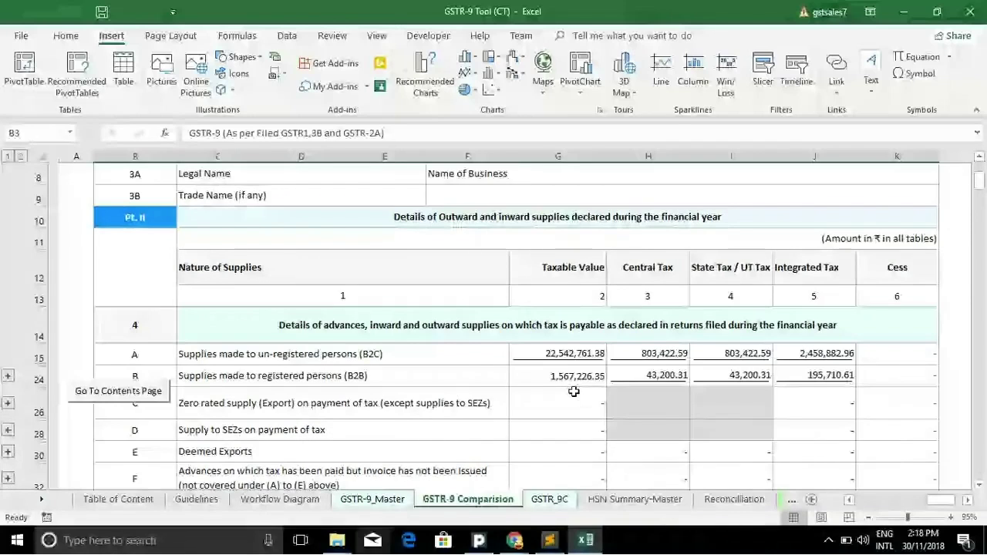
scroll(505, 334, up, 2)
scroll(505, 334, down, 1)
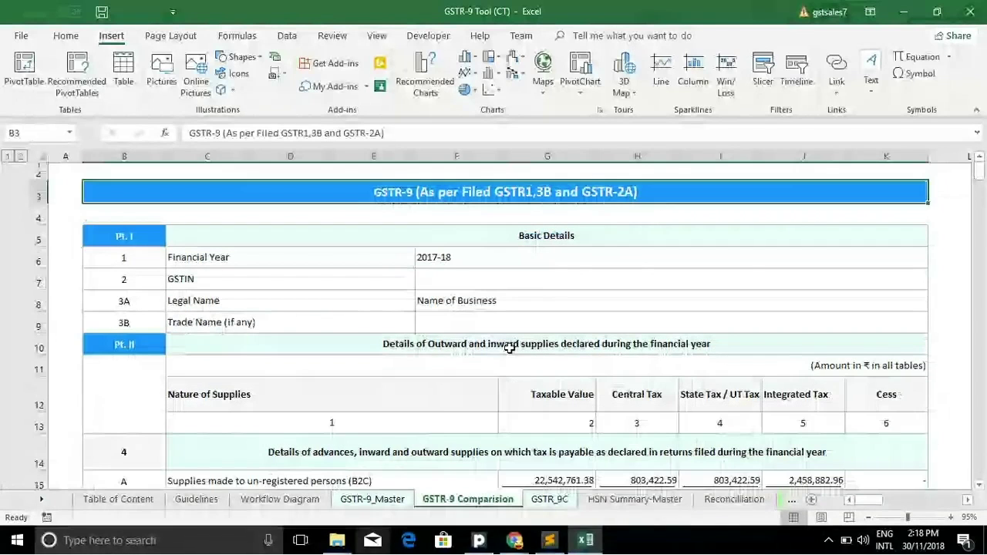
scroll(510, 348, down, 1)
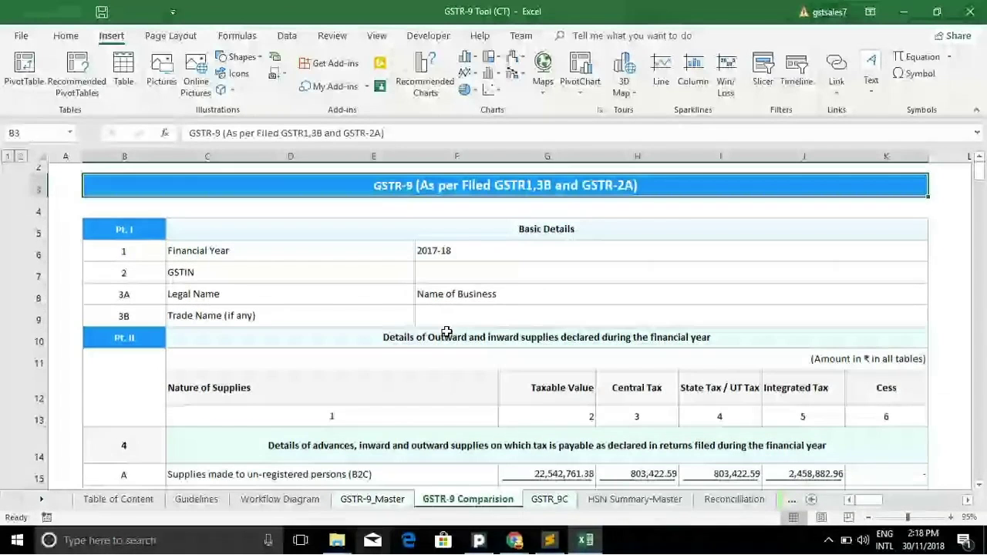
scroll(446, 331, down, 3)
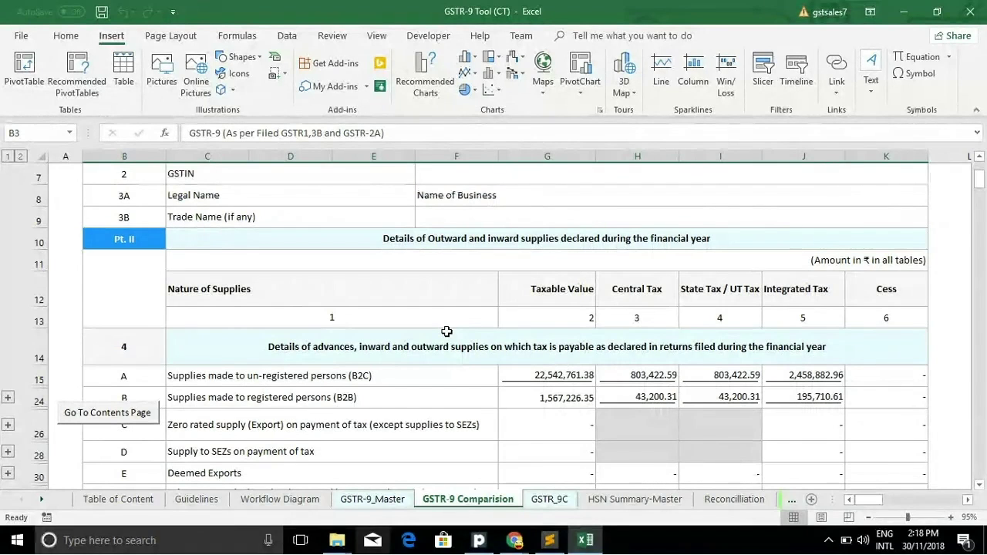
click(20, 156)
- Look through the linked detail rows under supply headings A to F, from B2C- Others to Adjustment of Advances
scroll(250, 342, down, 1)
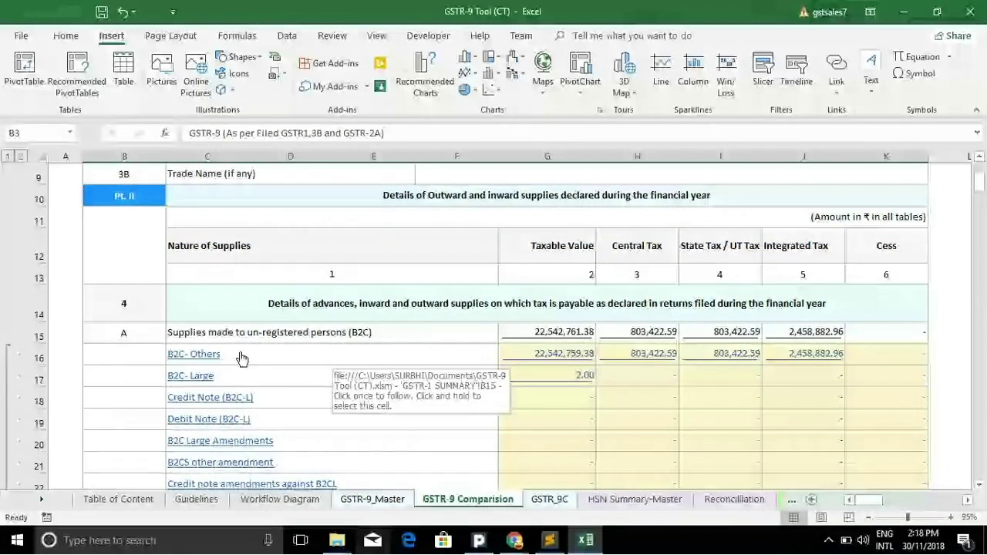
scroll(215, 299, down, 1)
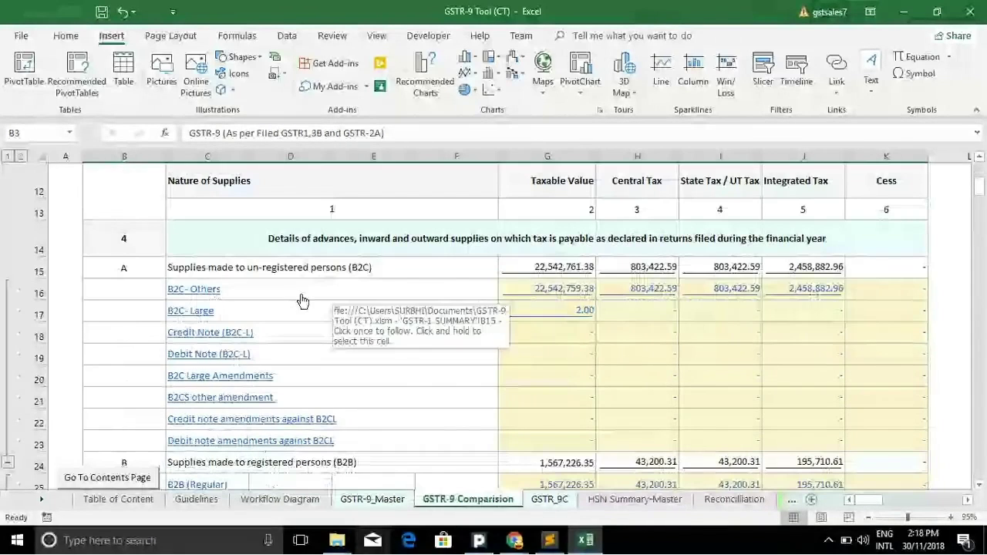
scroll(242, 348, down, 2)
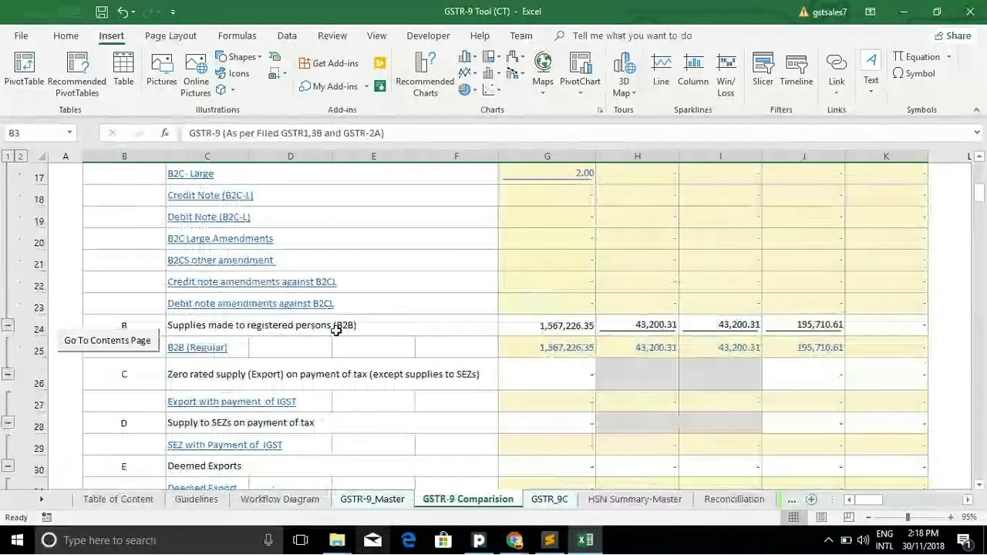
scroll(202, 356, down, 1)
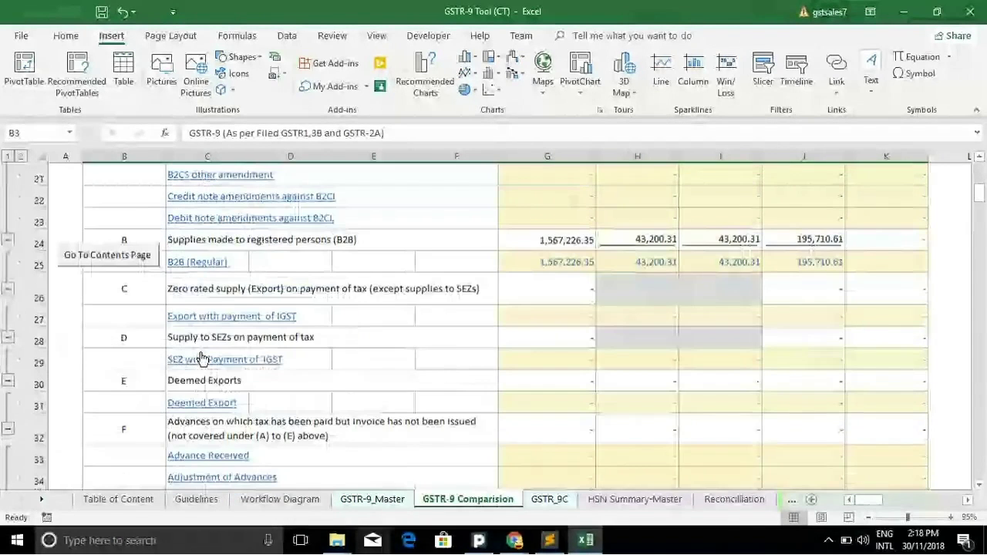
scroll(271, 345, up, 2)
scroll(193, 260, up, 1)
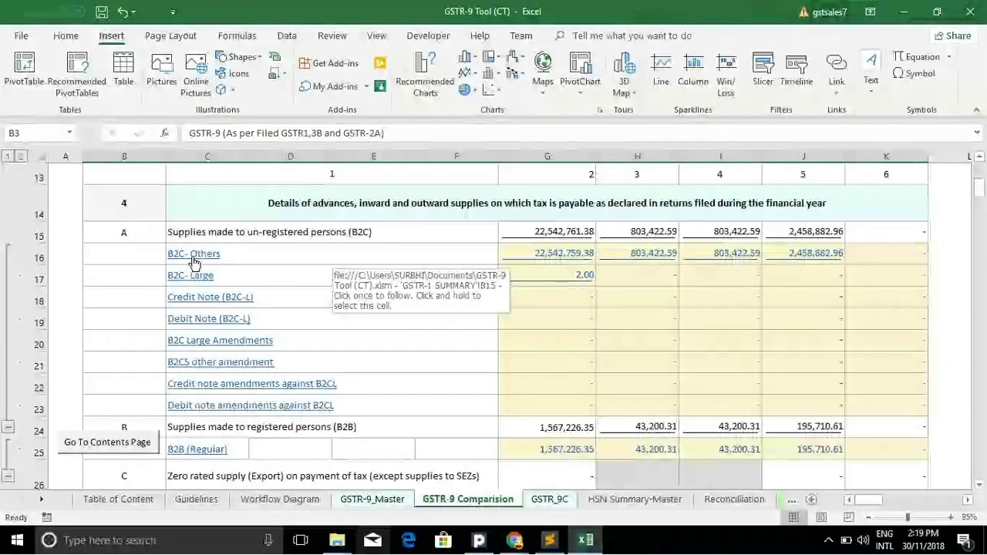
- Select the heading for supplies made to un-registered persons (B2C) and follow its B2C- Others link to the GSTR-1 SUMMARY sheet
click(198, 233)
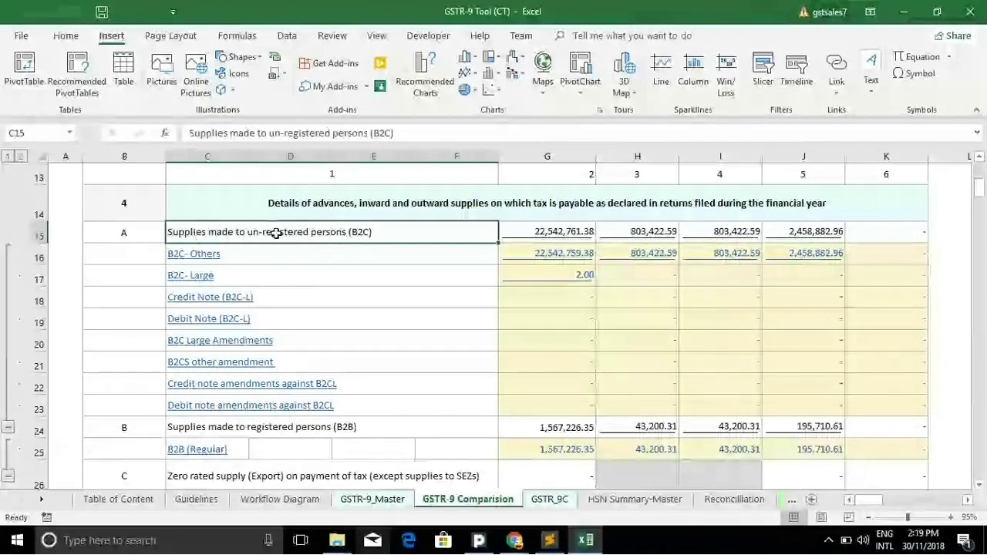
click(194, 259)
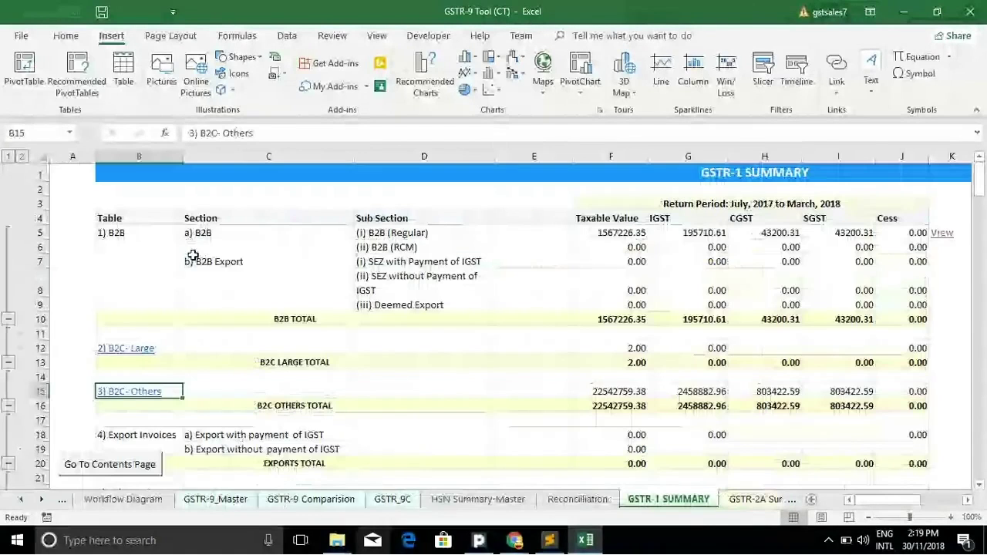
click(294, 392)
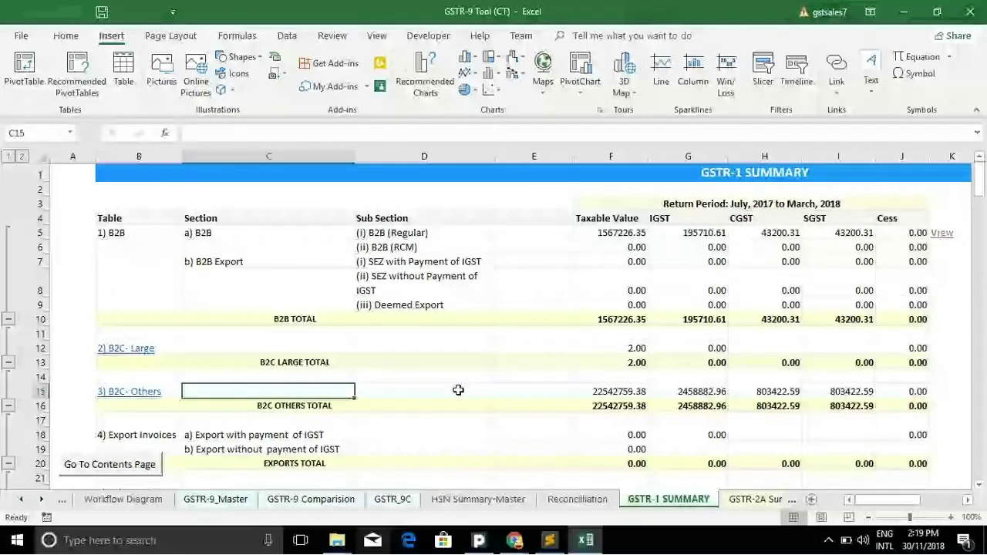
- Inspect the B2B (Regular) taxable value formula and follow that row's View link to its invoice level data in ClearTax GST
click(246, 237)
click(611, 233)
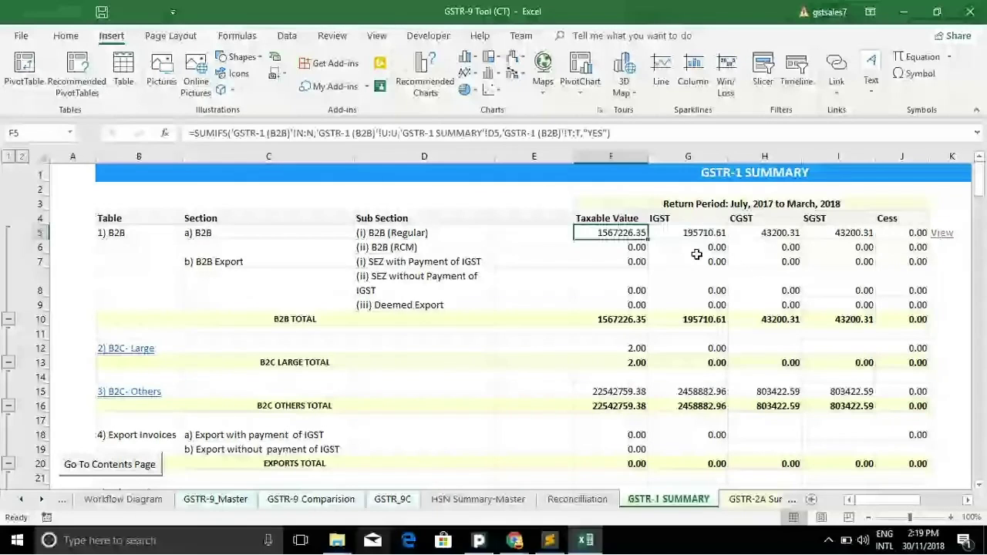
click(613, 233)
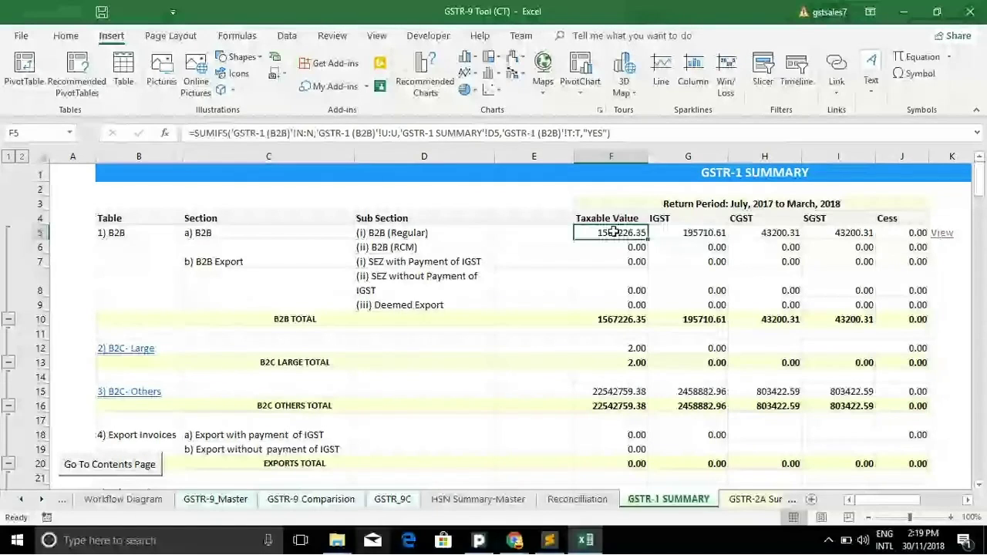
scroll(634, 243, right, 2)
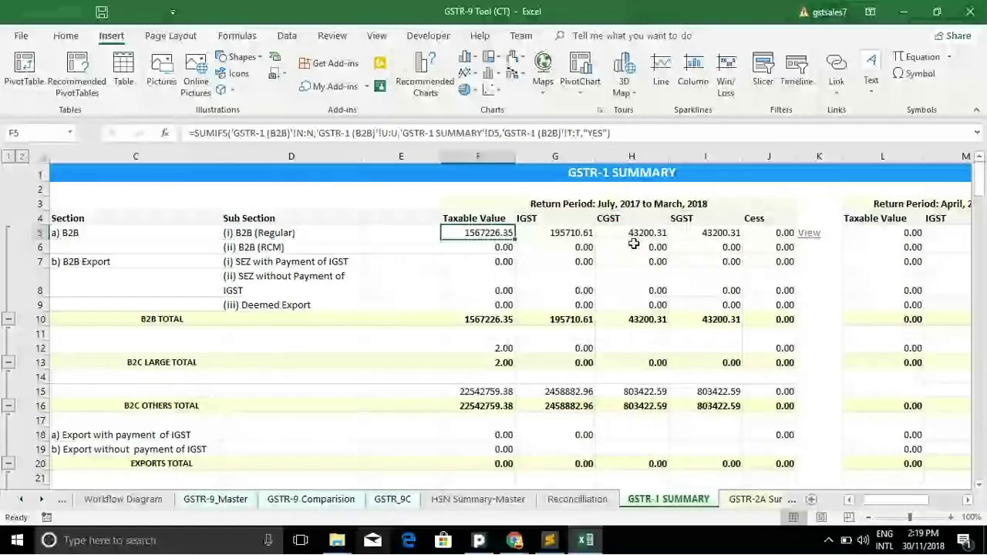
click(809, 233)
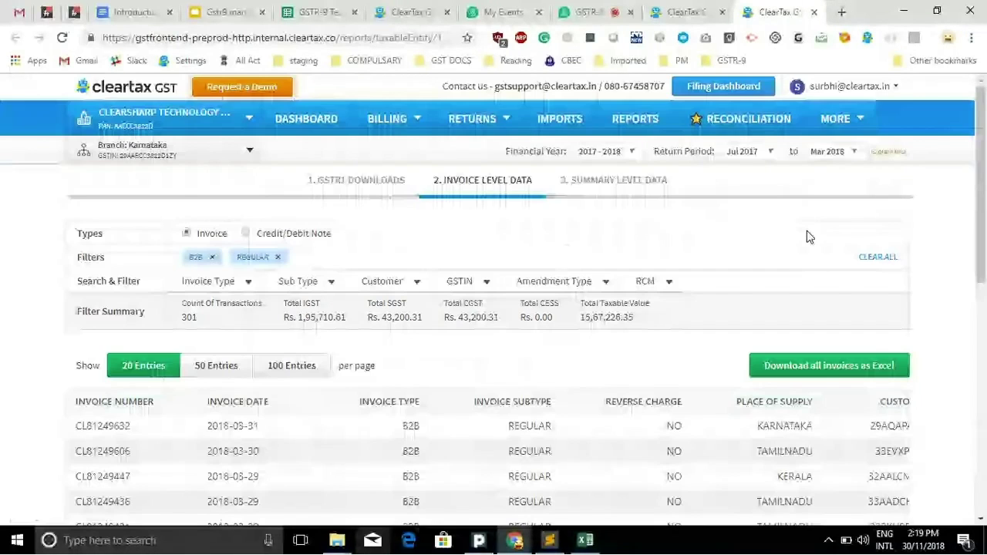
- Look over the B2B Regular invoice list, then switch back to Excel and inspect the B2B (Regular) IGST formula on the GSTR-1 SUMMARY sheet
scroll(807, 230, down, 1)
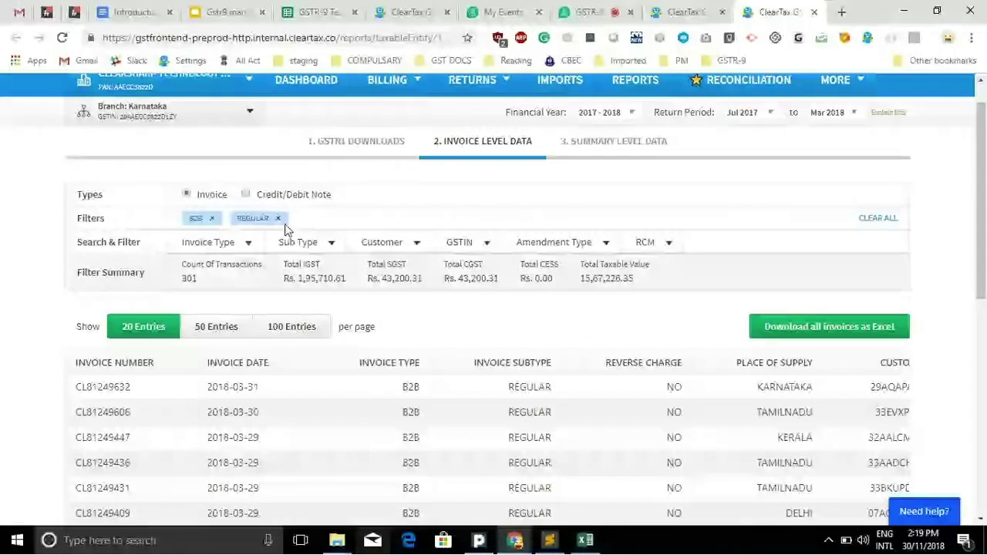
scroll(314, 375, down, 1)
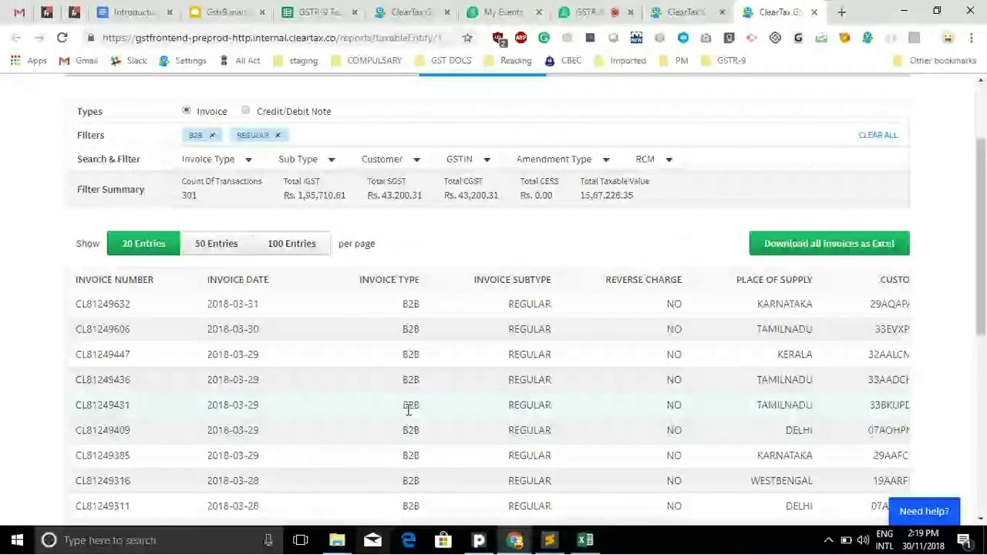
click(586, 540)
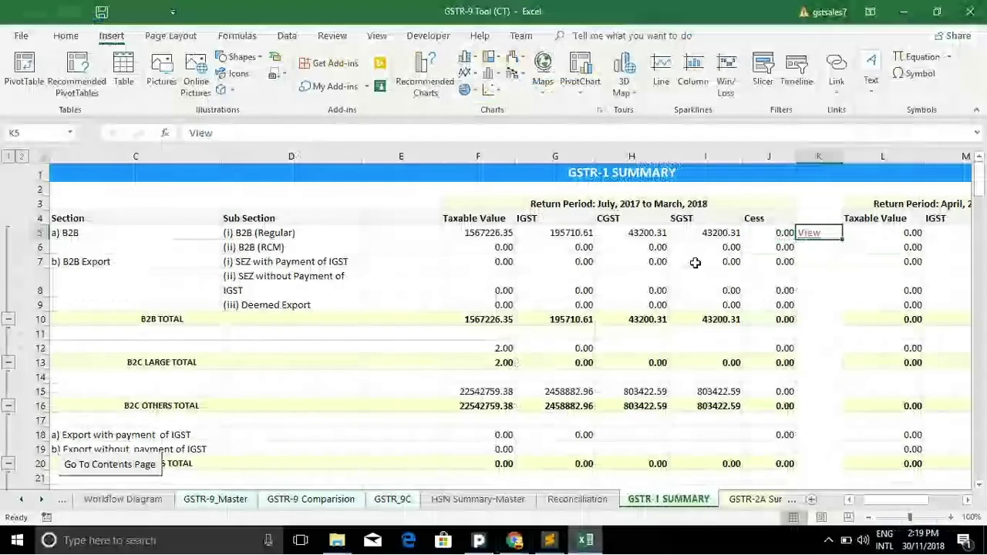
click(550, 236)
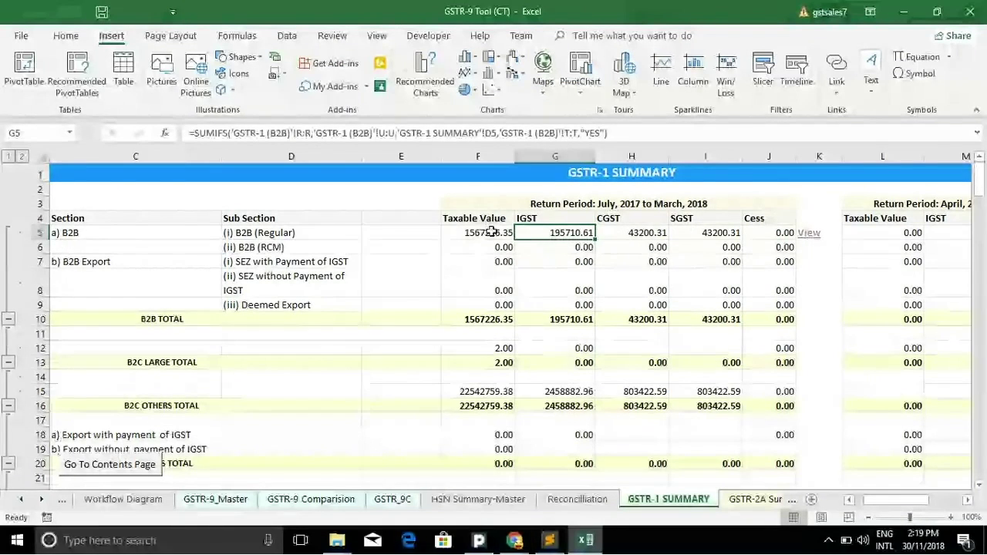
scroll(451, 240, left, 1)
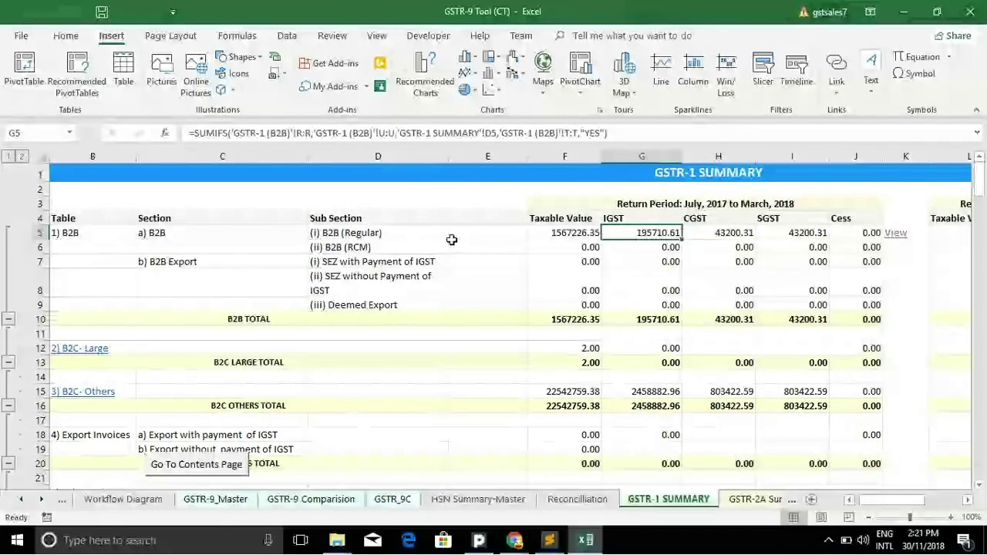
- Switch to ClearTax GST in Chrome and review the GSTN download and purchase/sales import status in the Prepare Data stage of GSTR-9 filing
click(515, 540)
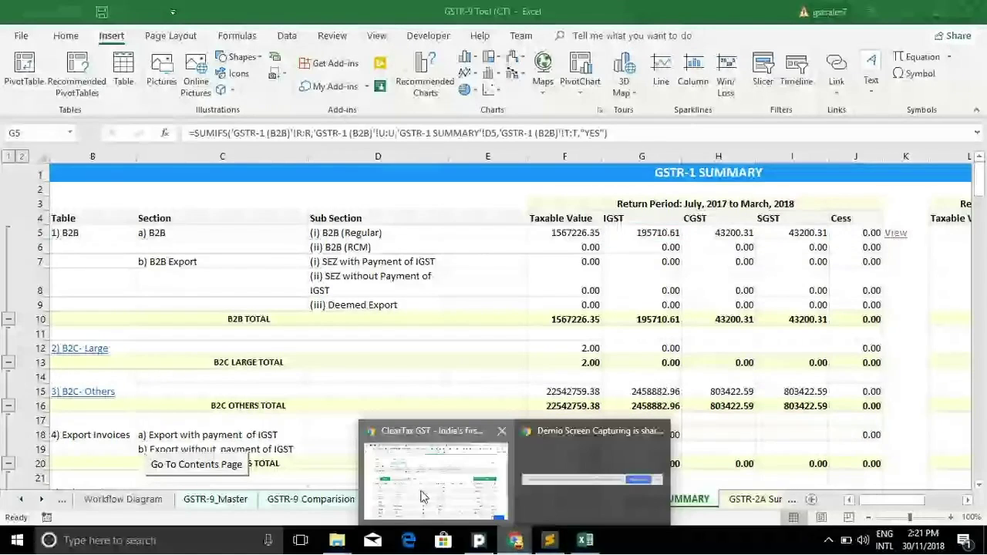
click(422, 497)
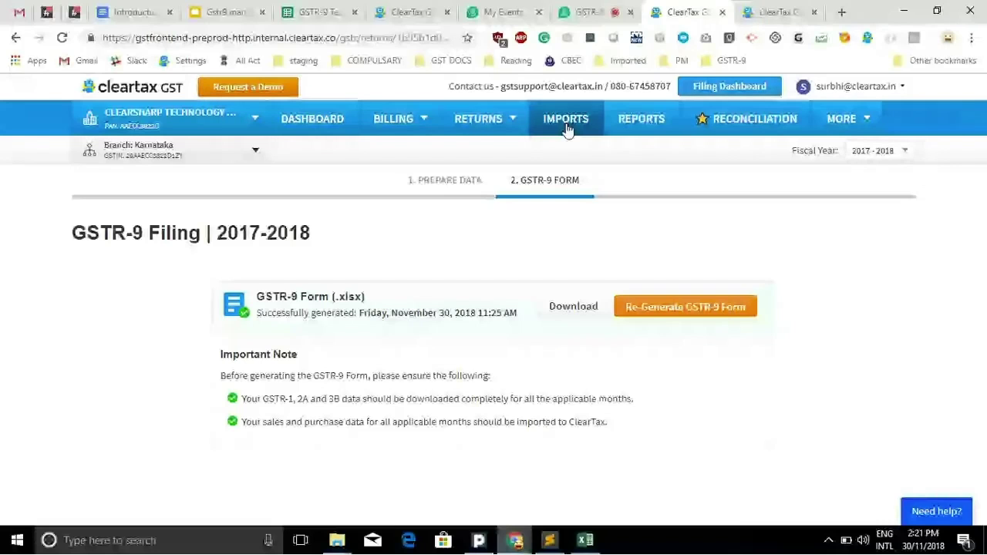
click(445, 180)
scroll(384, 385, down, 3)
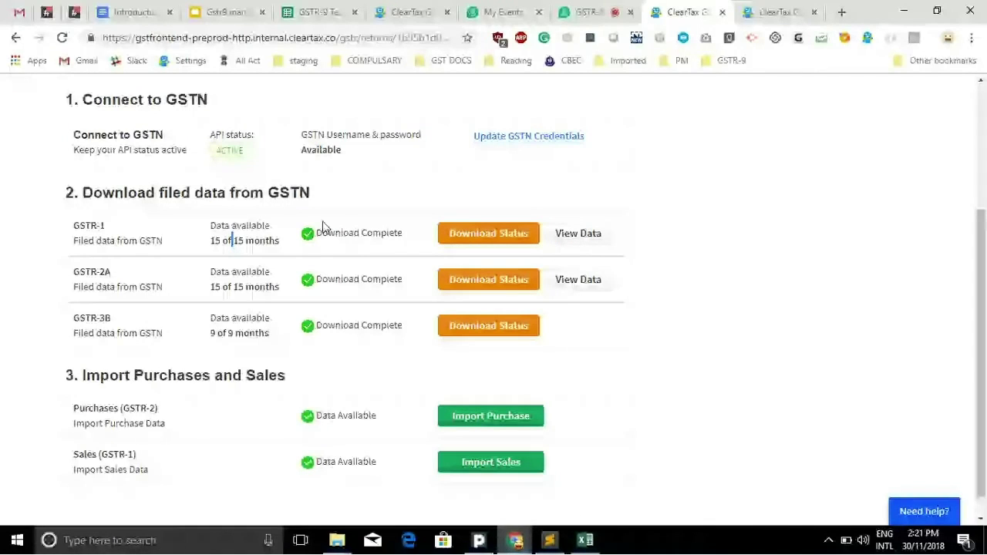
- Switch back to Excel and view the as-filed and books-of-accounts forms side by side on the GSTR-9 Comparision sheet
key(alt+Tab)
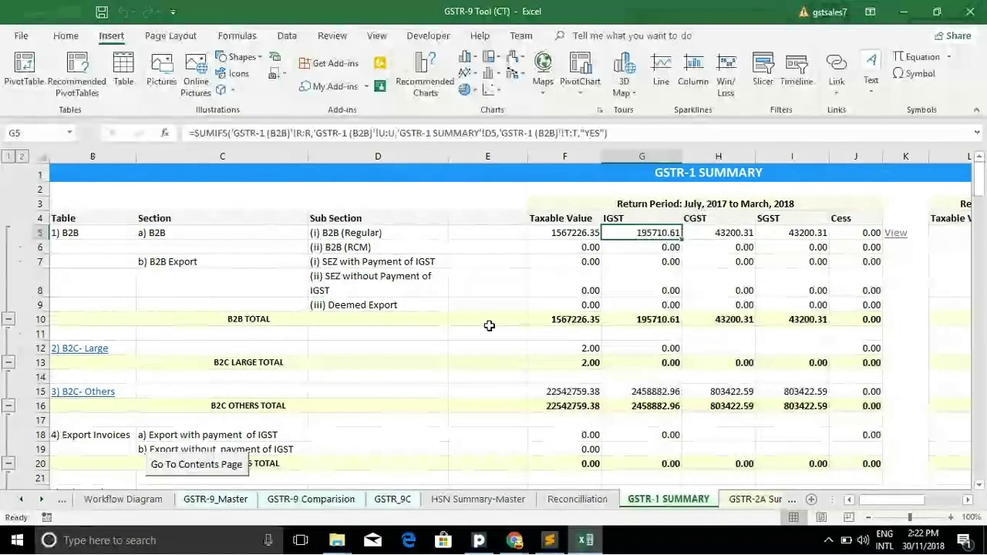
key(F2)
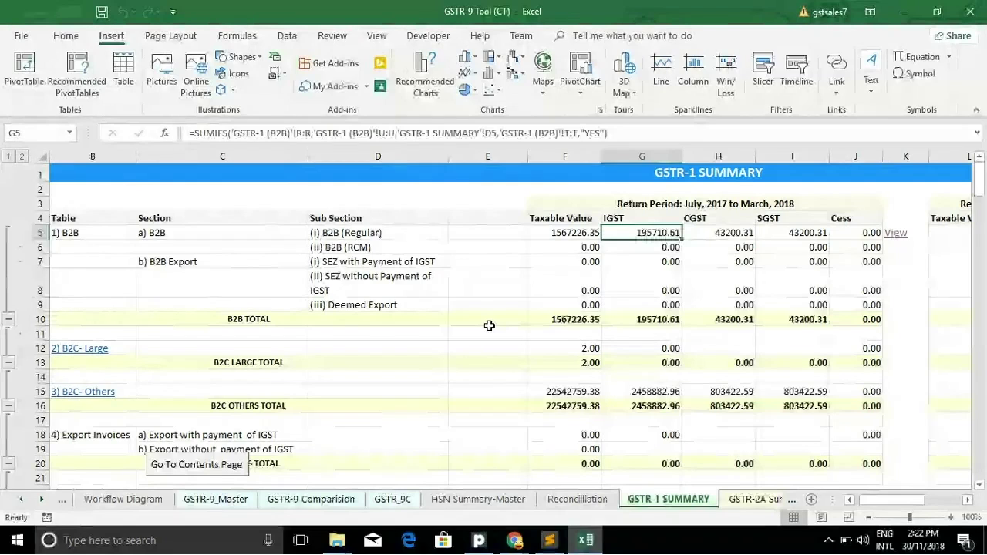
click(246, 511)
click(295, 502)
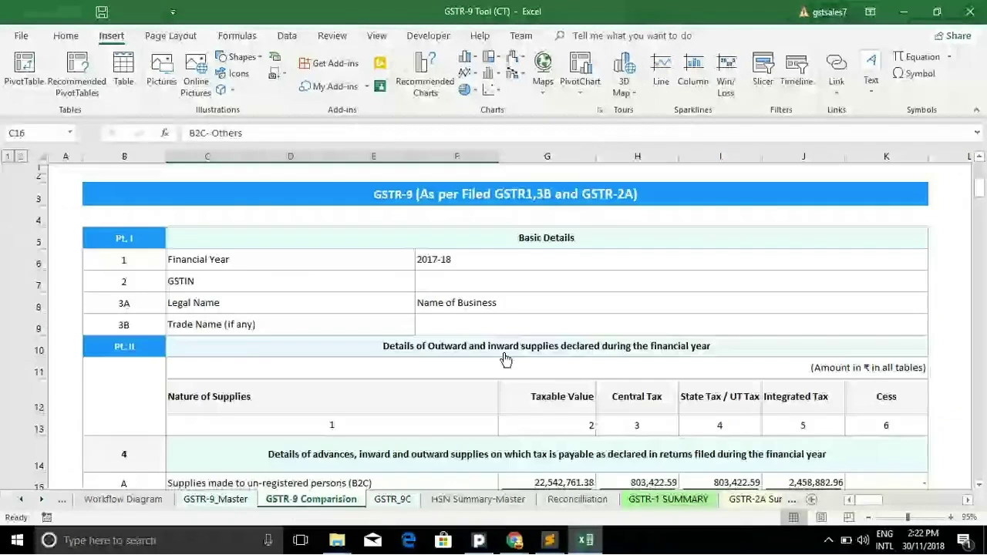
click(459, 195)
scroll(616, 338, right, 5)
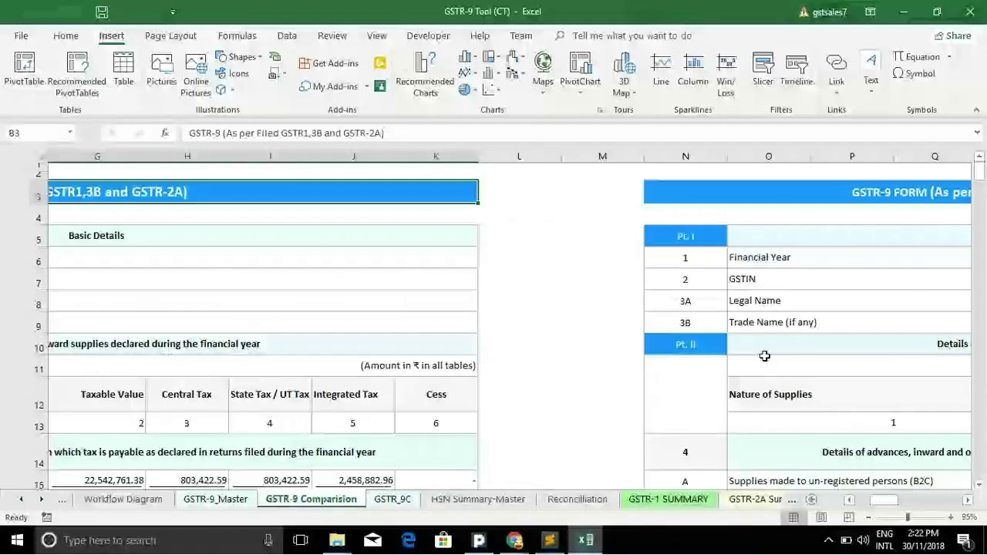
scroll(764, 356, right, 4)
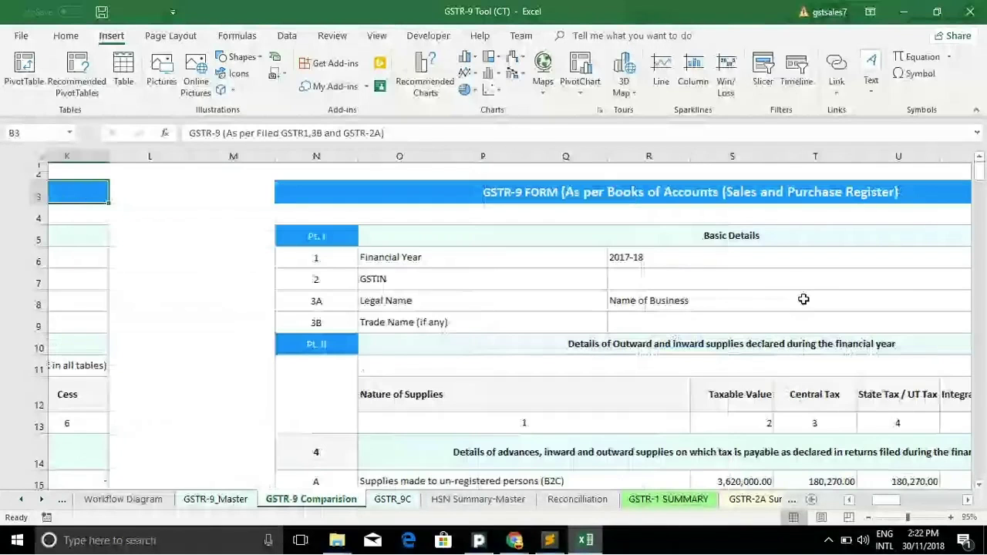
scroll(804, 299, right, 4)
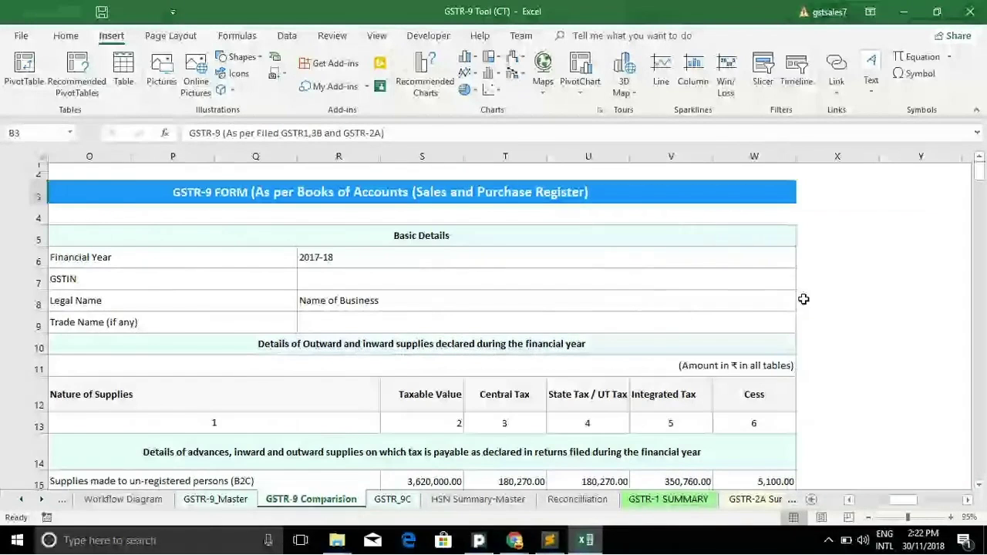
- Open the GSTR-9_Master sheet and look over its JSON and reset options and the supply values in table 4
click(216, 500)
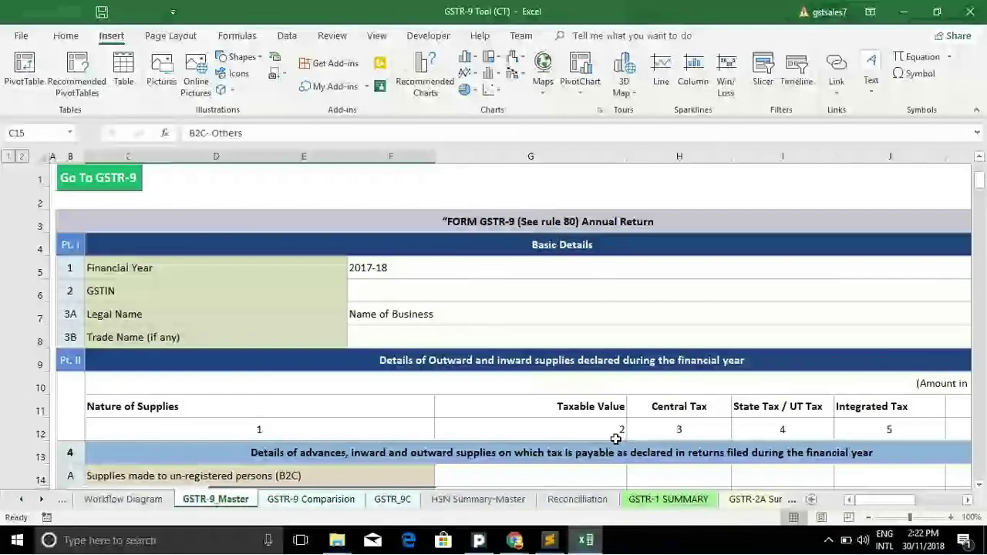
scroll(653, 385, right, 3)
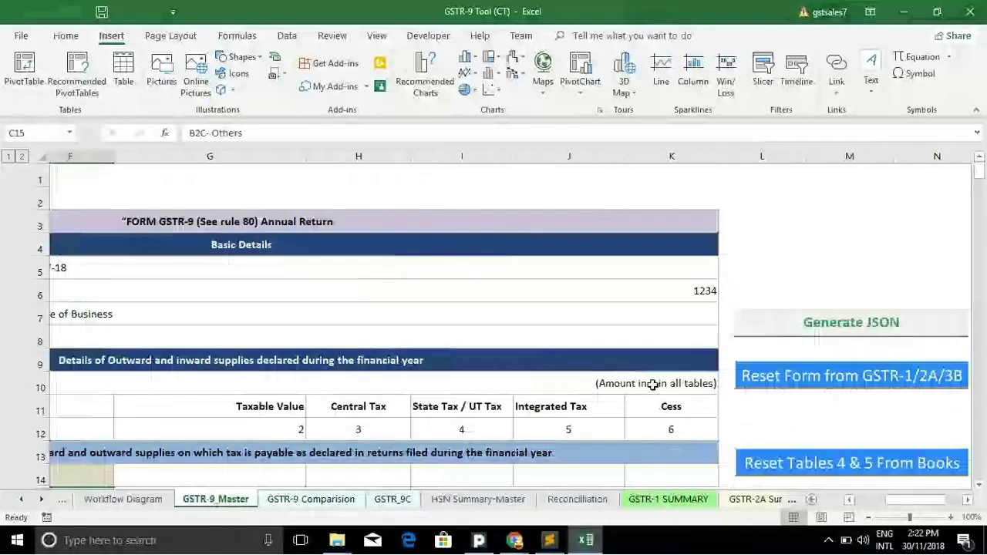
scroll(653, 385, down, 3)
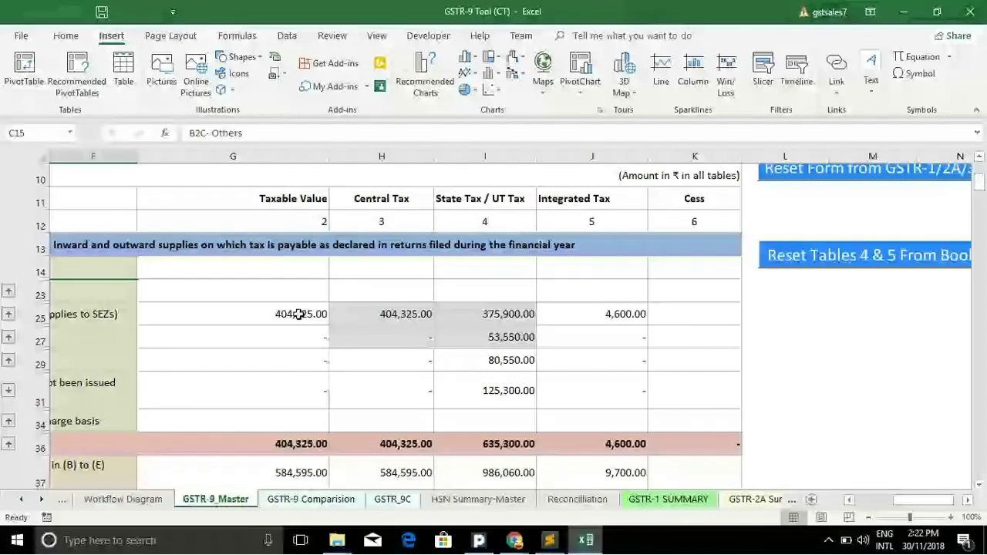
scroll(299, 314, left, 2)
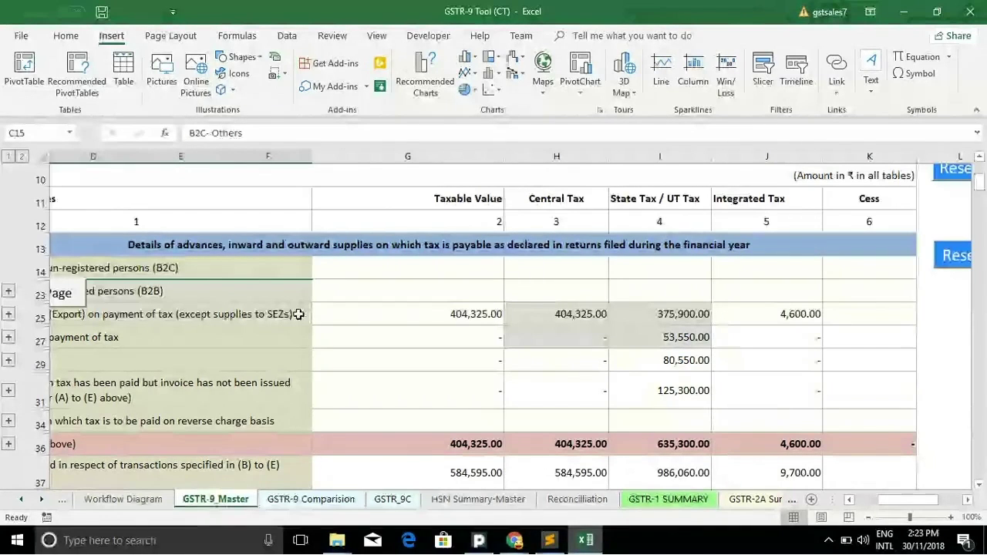
scroll(521, 333, left, 3)
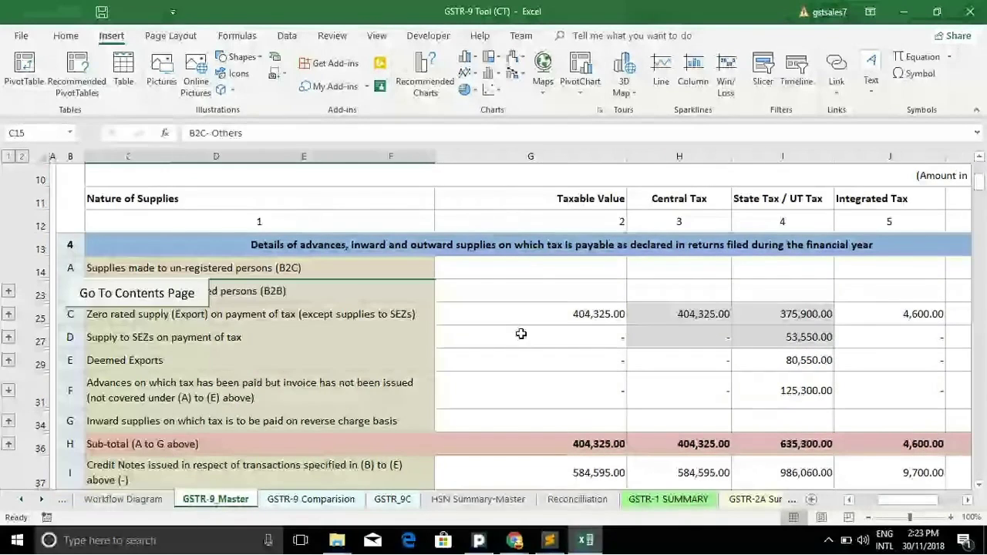
click(545, 320)
text(46322473)
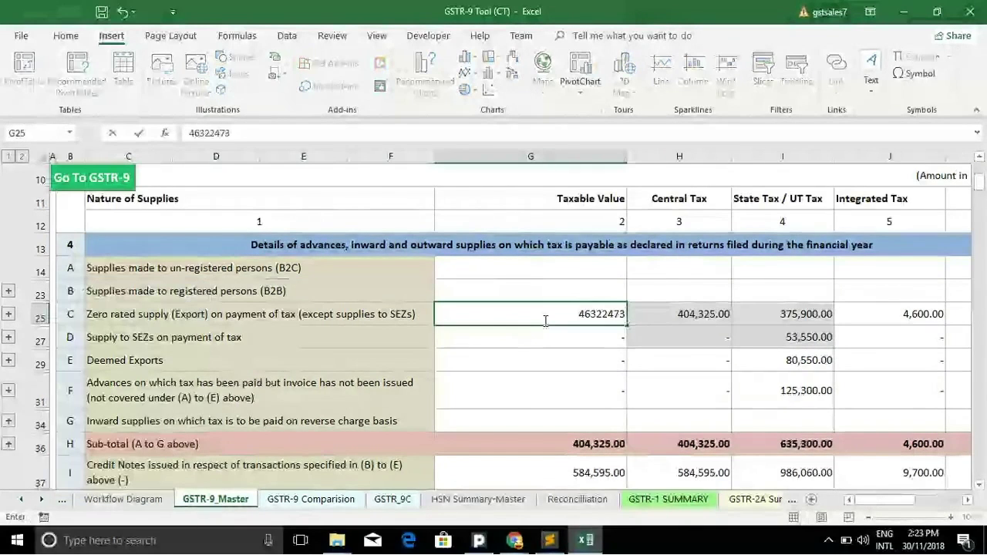
text(2213)
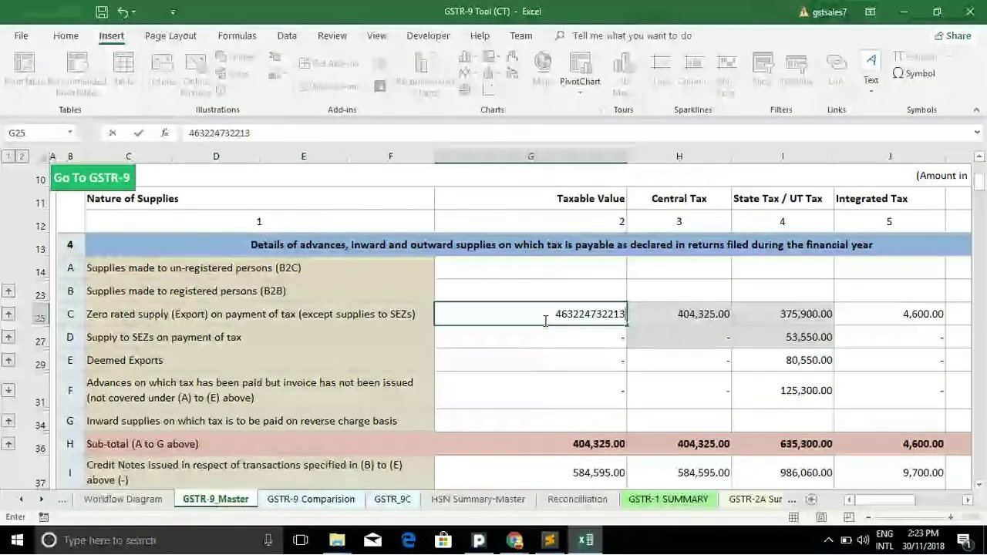
key(Return)
key(Return)
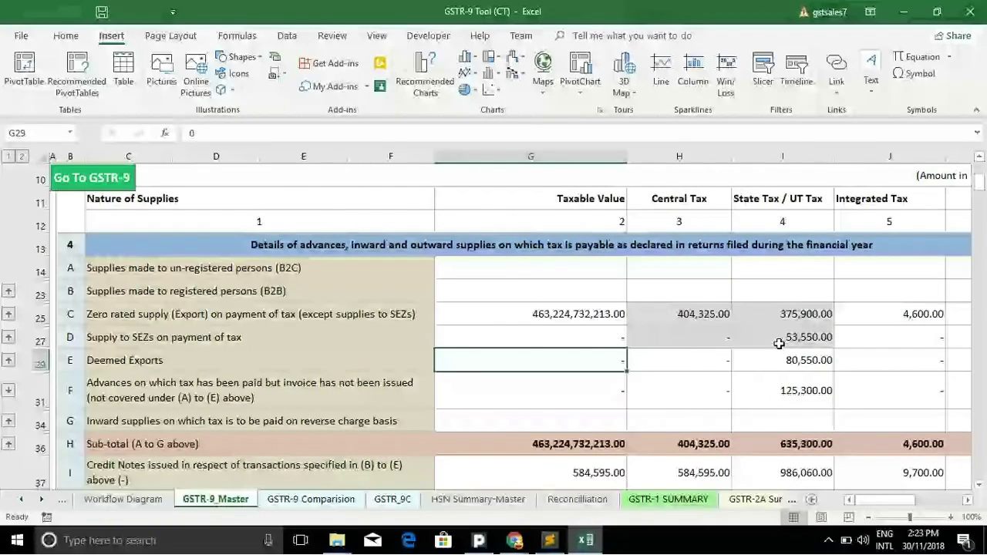
- Clear the taxable value of zero rated supply (Export) and select the B2B taxable value cell above it
scroll(779, 344, right, 3)
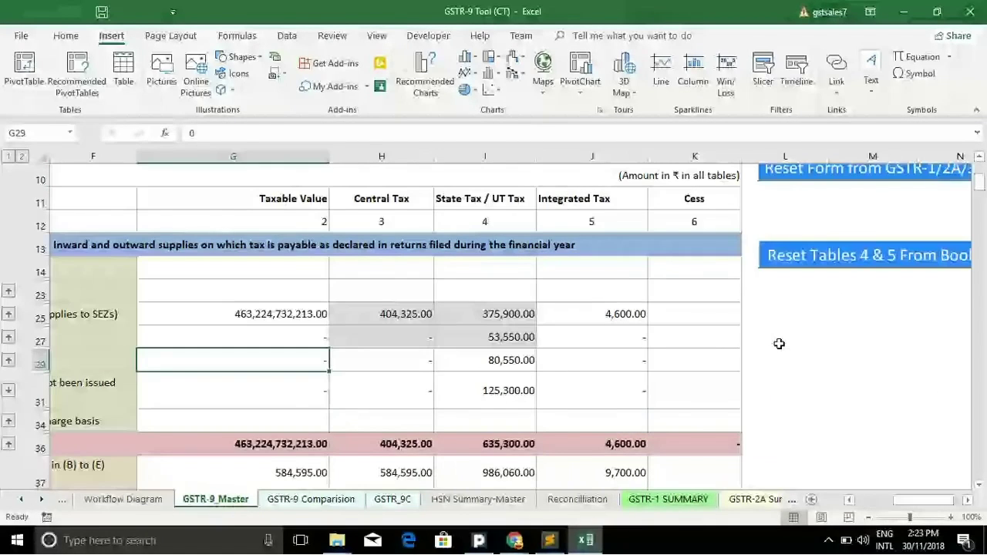
key(Up)
key(Up)
key(Delete)
scroll(270, 458, up, 2)
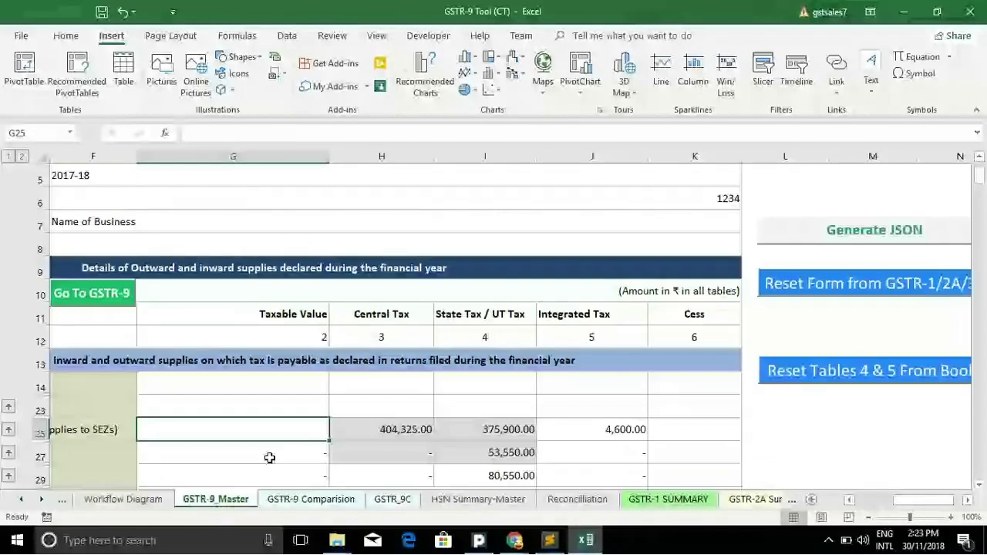
click(265, 408)
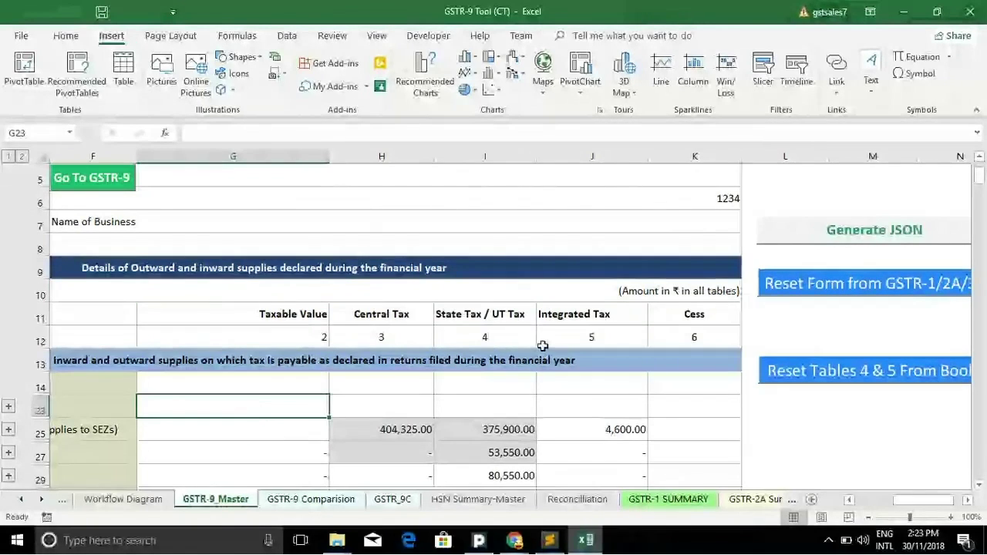
- Reset the master form from GSTR-1/2A/3B and check the supply values in table 4
click(796, 285)
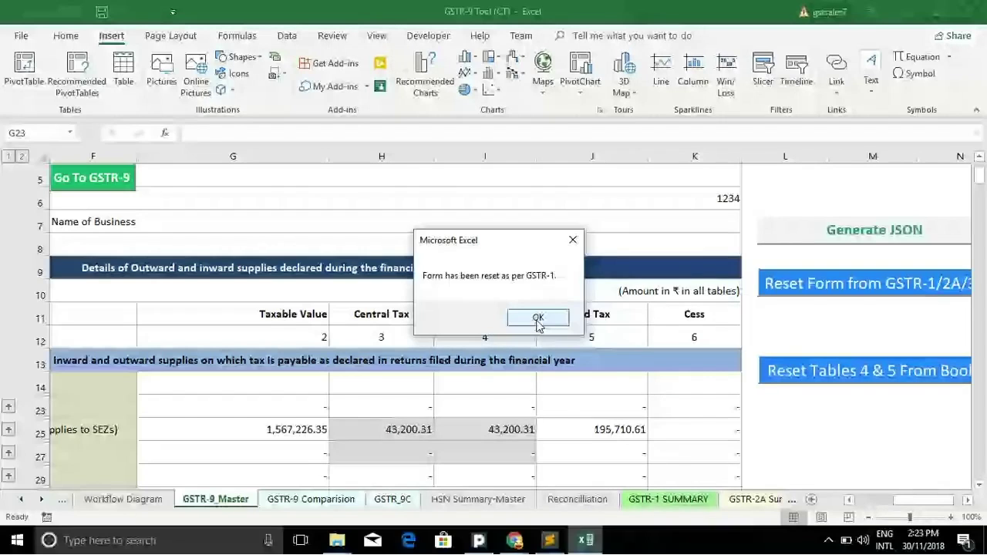
click(538, 319)
click(288, 446)
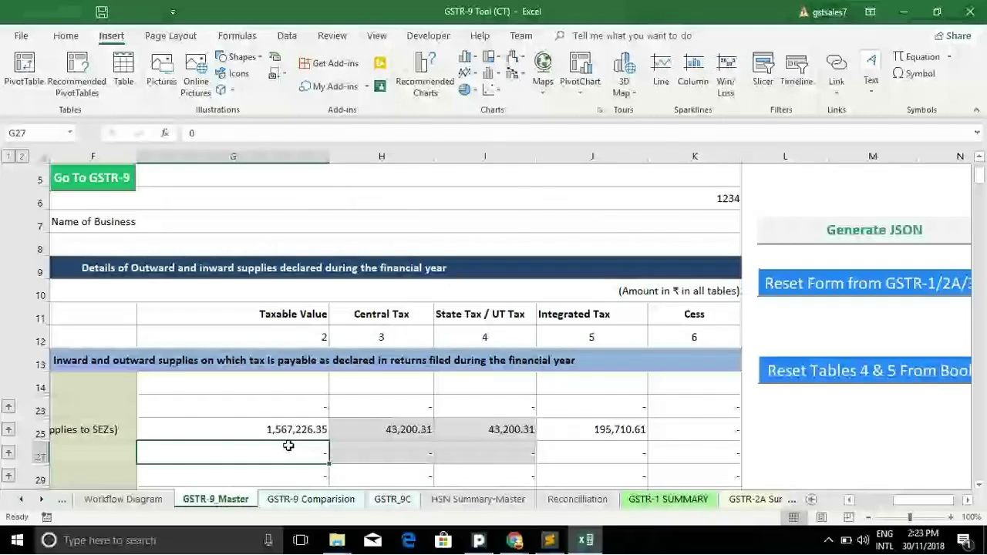
scroll(612, 405, down, 1)
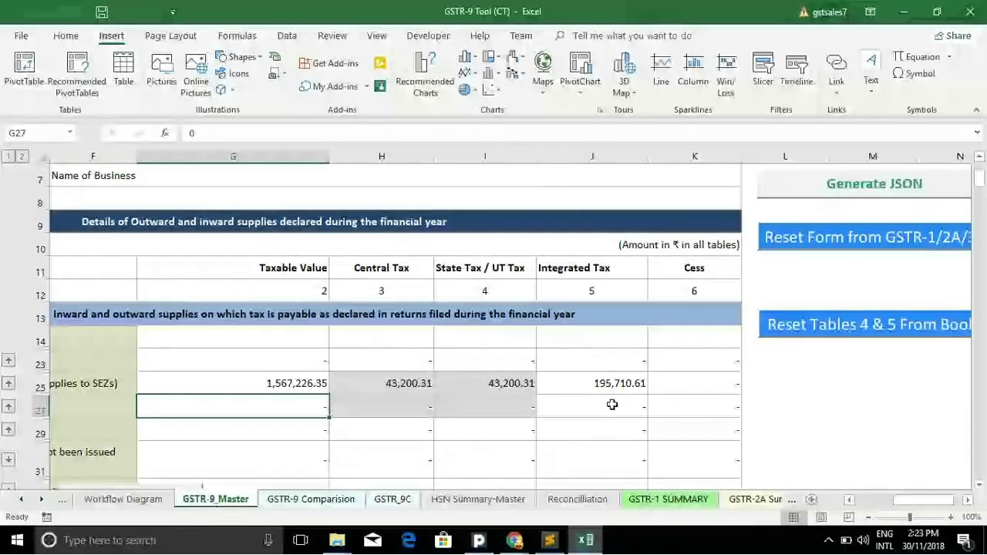
scroll(663, 408, left, 3)
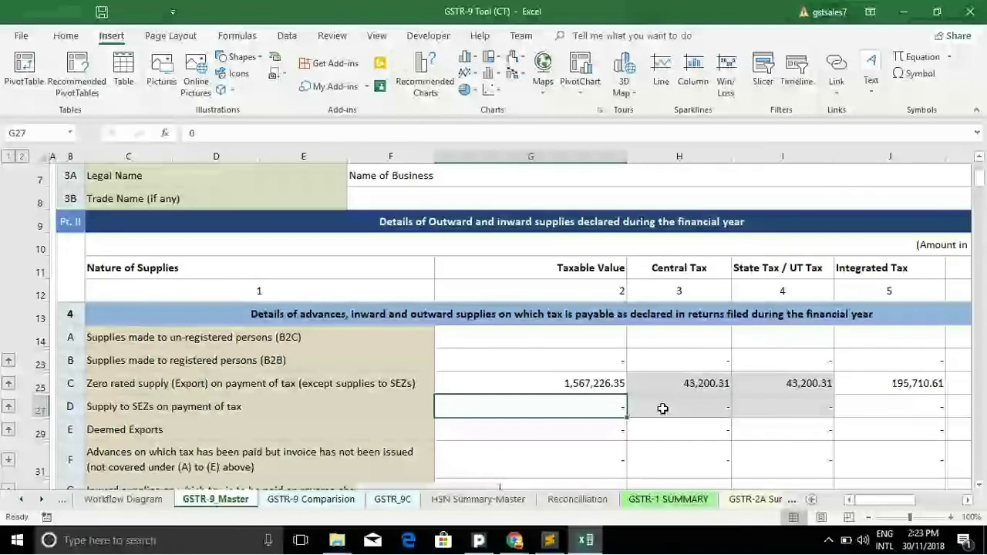
- Go to the ITC details in table 6 and reset Part 6 of the form from Books
scroll(662, 408, down, 10)
scroll(663, 409, down, 2)
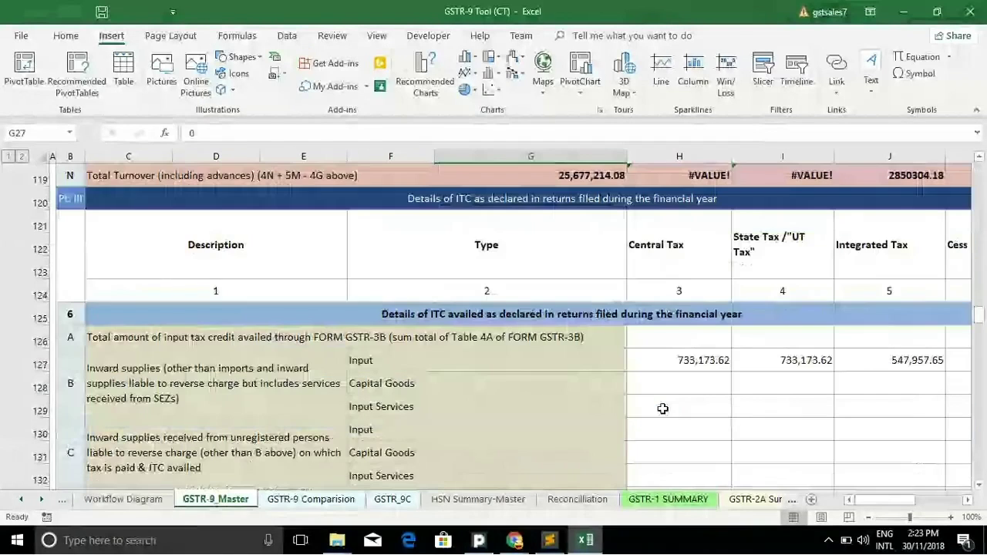
scroll(662, 408, down, 1)
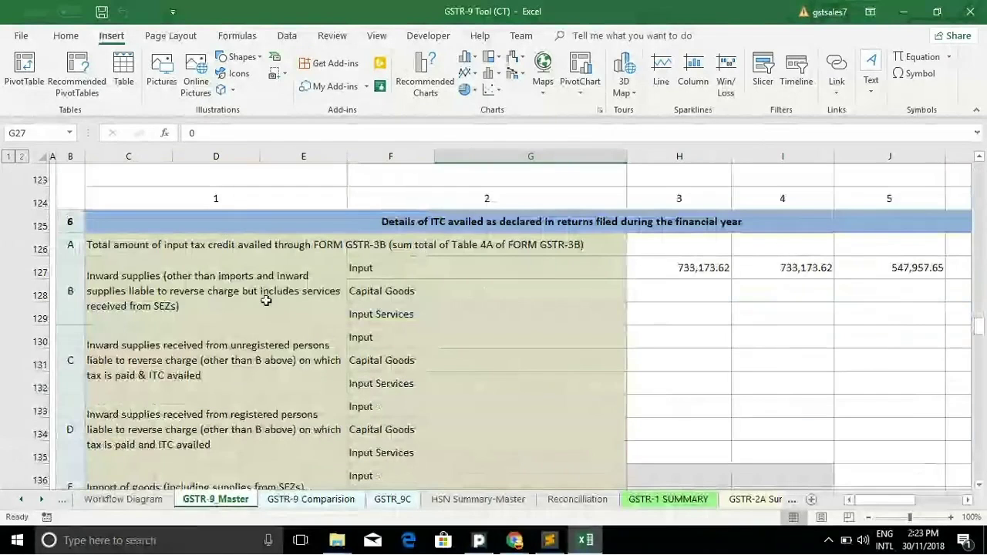
scroll(320, 404, down, 1)
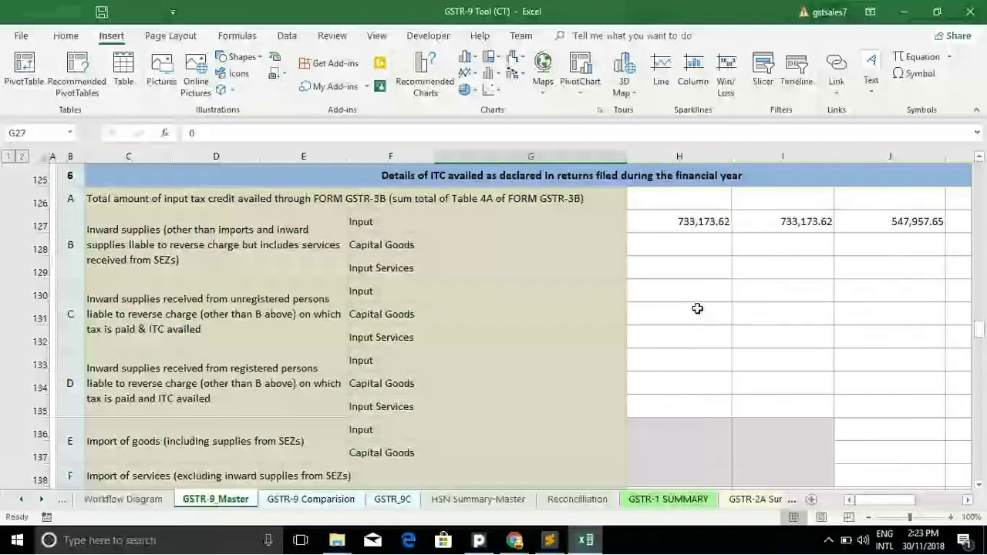
scroll(698, 309, right, 2)
scroll(698, 309, left, 1)
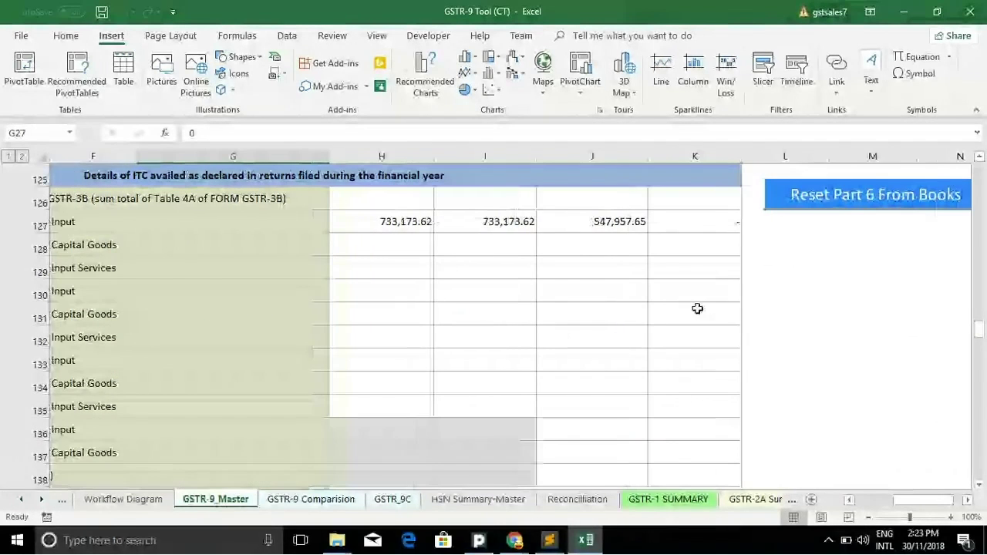
click(830, 206)
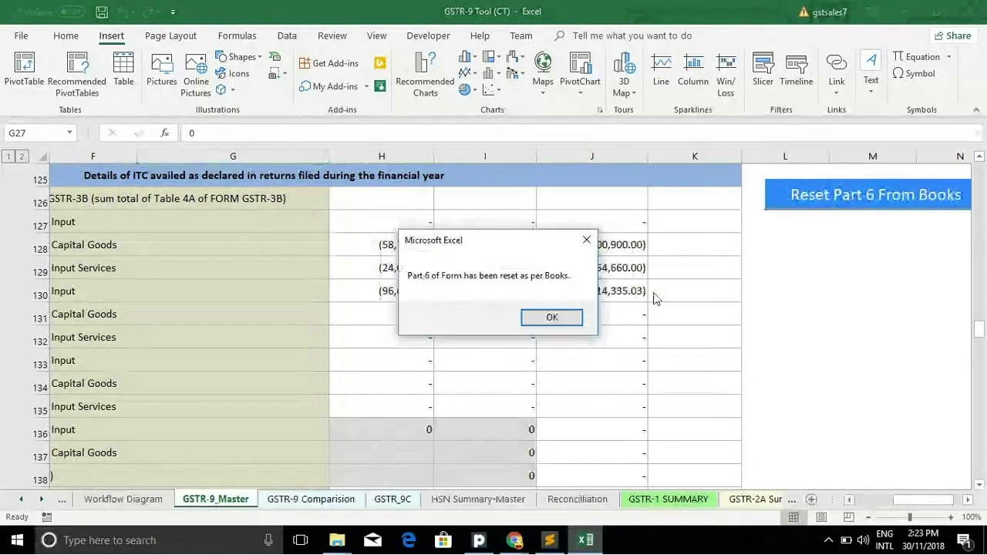
click(567, 318)
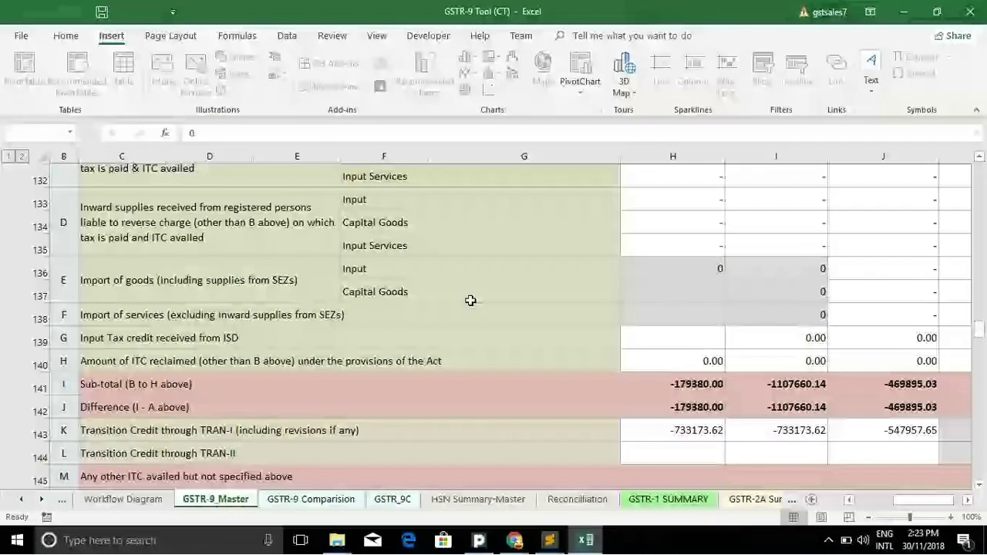
- Go to the As per Rule 42 row in table 7 and open the ITC Reversal Calculator for it
scroll(470, 300, down, 4)
scroll(601, 342, down, 1)
click(239, 321)
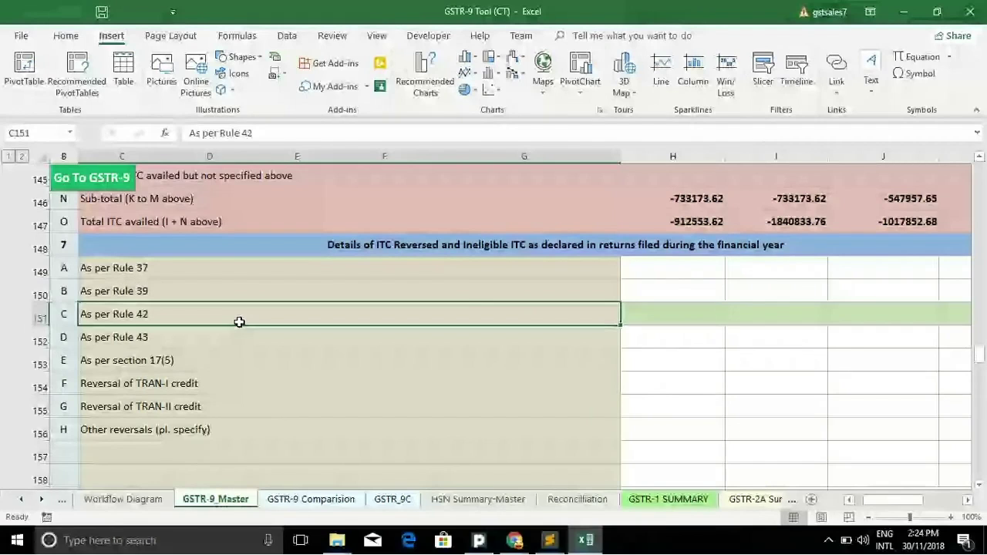
key(Tab)
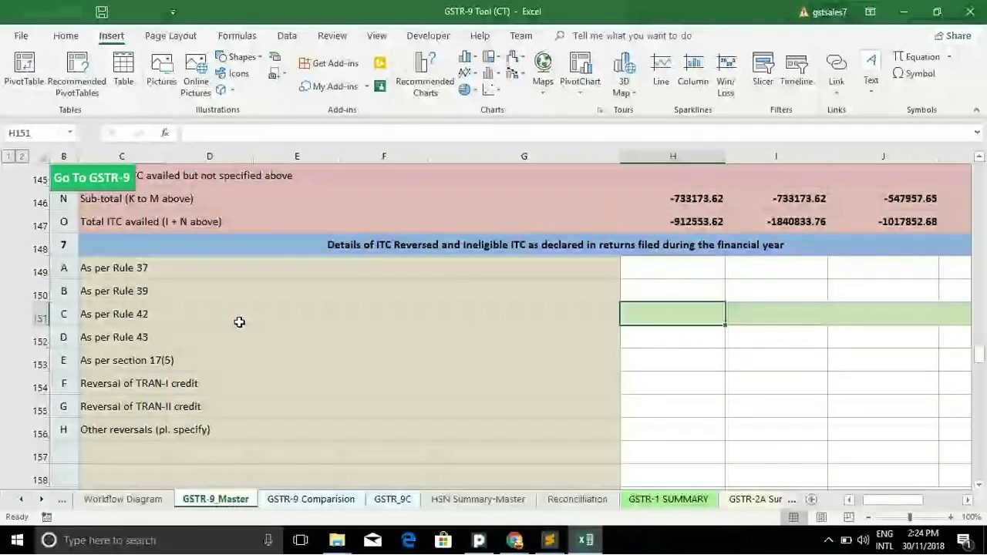
key(Tab)
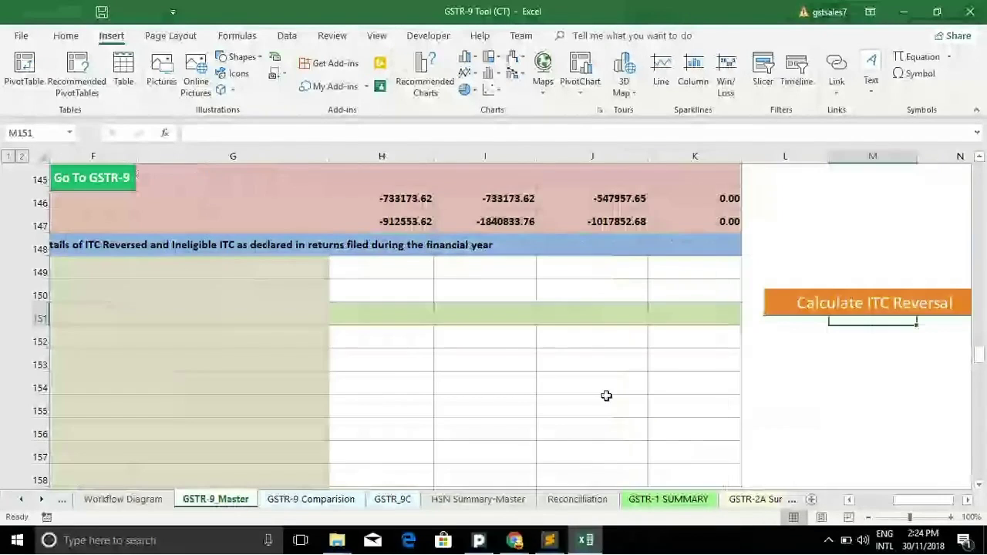
click(846, 309)
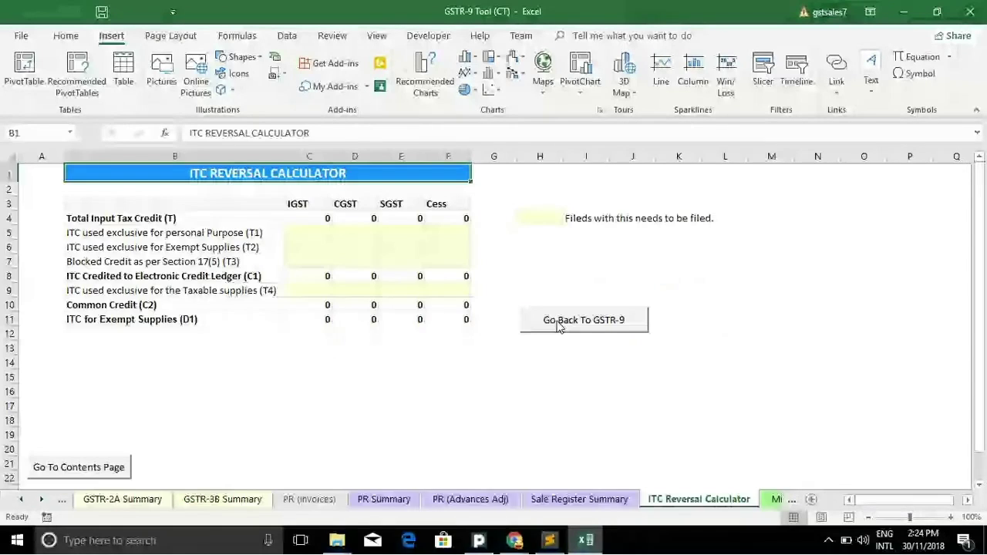
- Examine the ITC Reversal Calculator's input fields for T1 to T3 and its formulas for total credit, C1 and D1
click(320, 231)
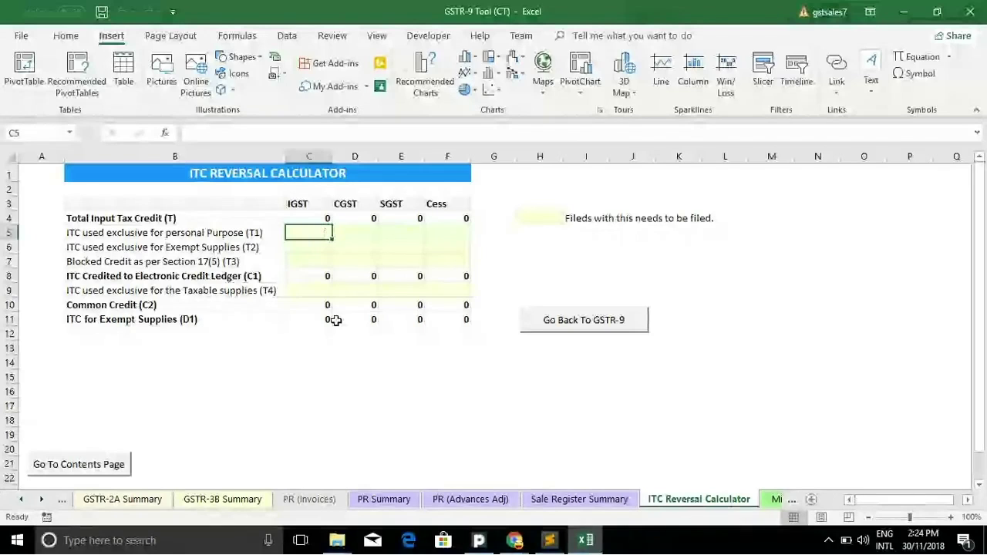
click(206, 332)
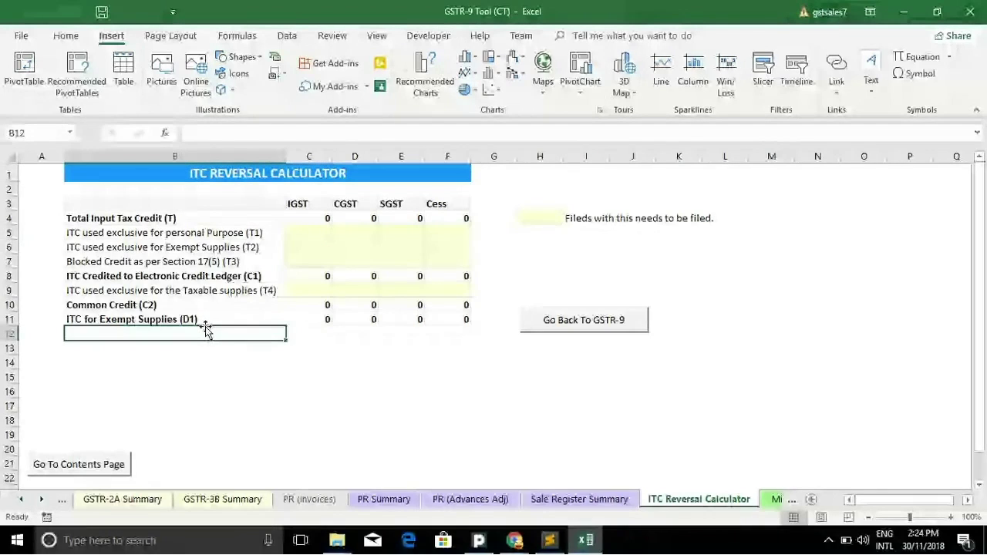
click(293, 218)
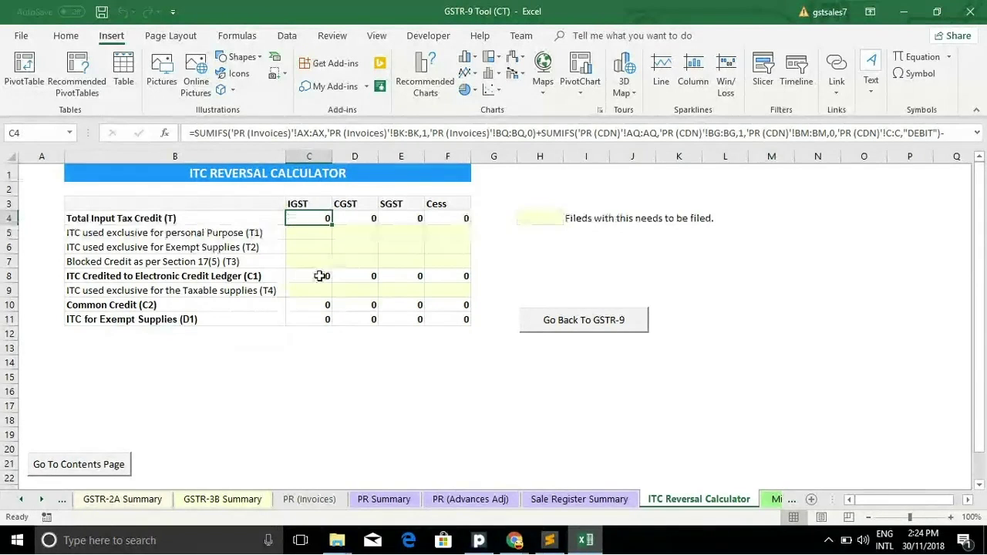
click(320, 276)
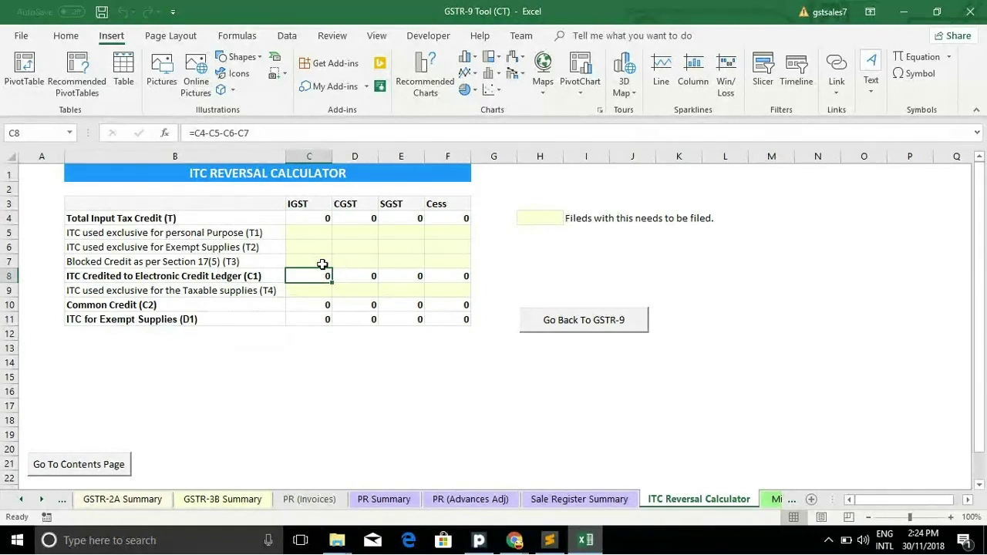
click(317, 317)
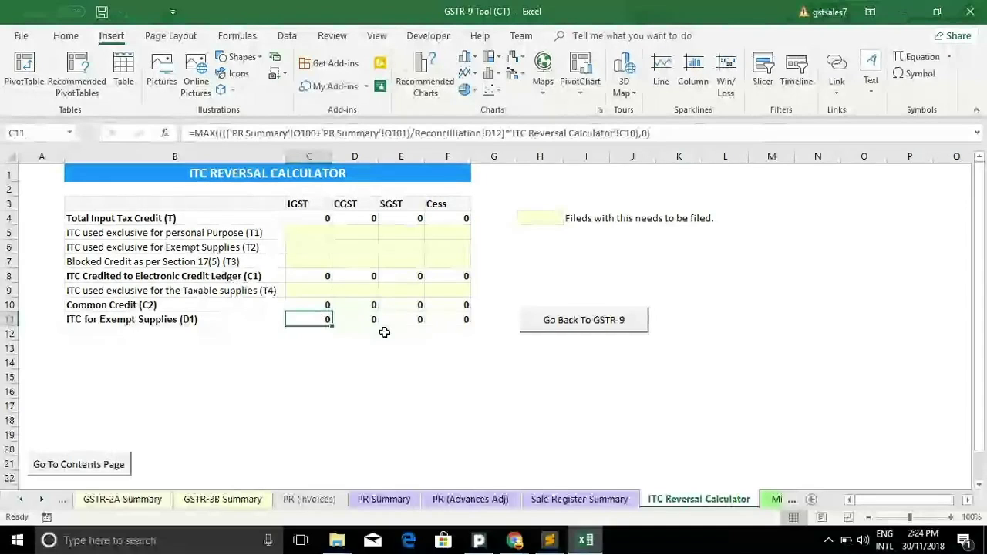
click(340, 247)
click(369, 233)
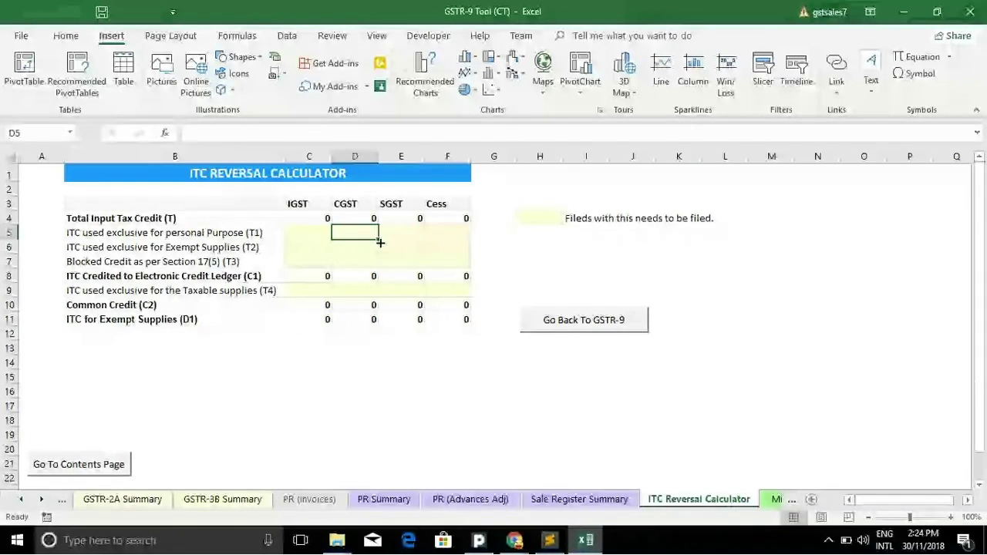
- Return to the GSTR-9 master form and check ITC as per GSTR-2A and the 6(B) and 6(H) total in table 8
click(577, 321)
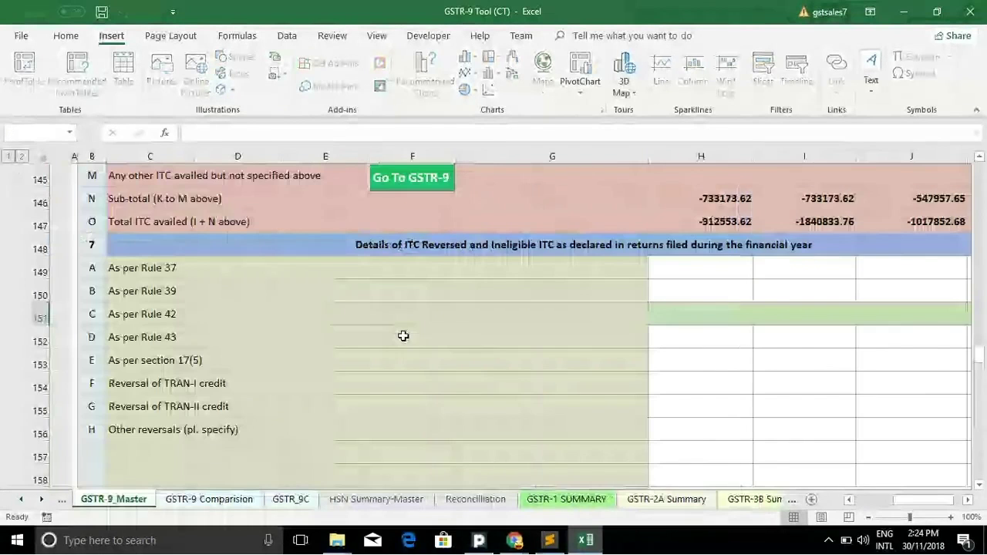
scroll(521, 363, down, 3)
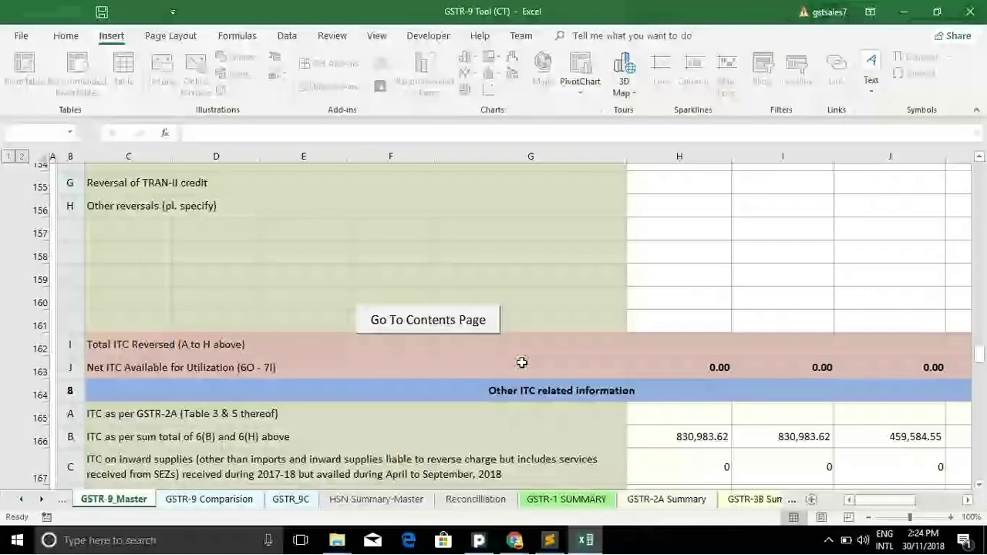
scroll(521, 362, down, 3)
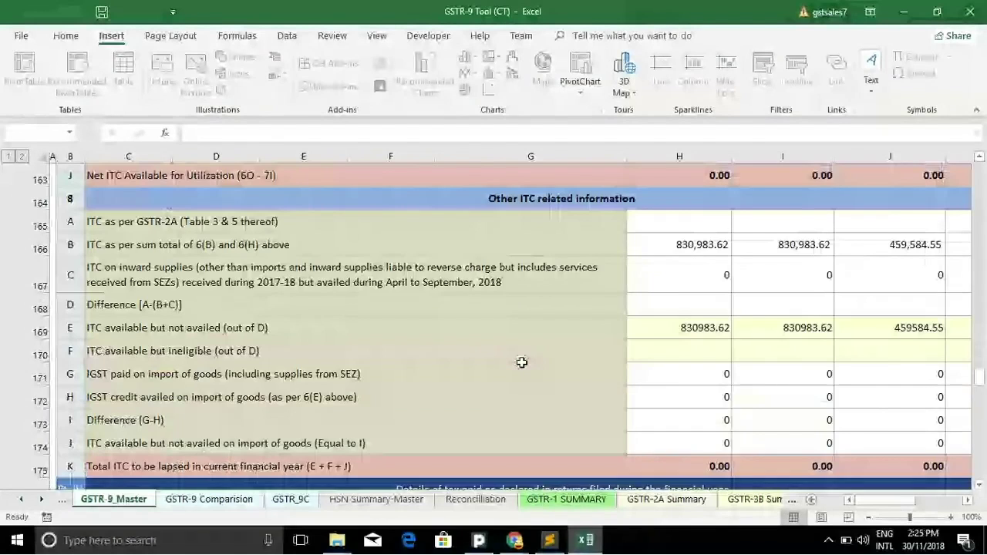
click(403, 234)
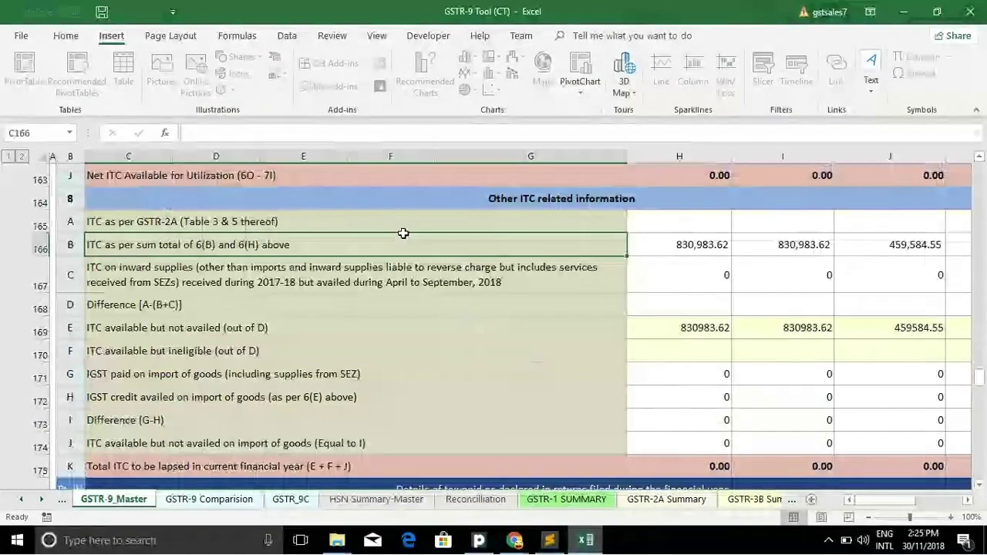
click(354, 222)
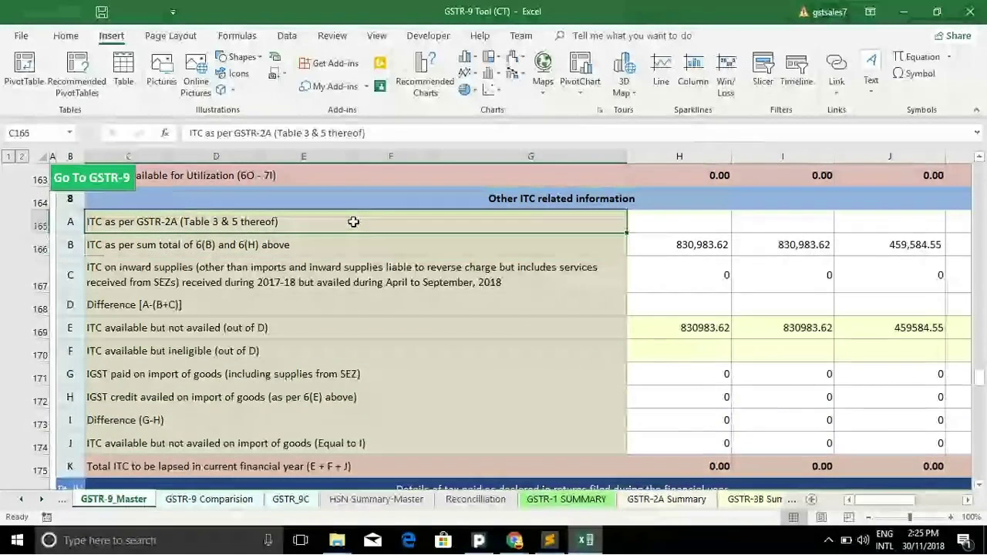
click(718, 224)
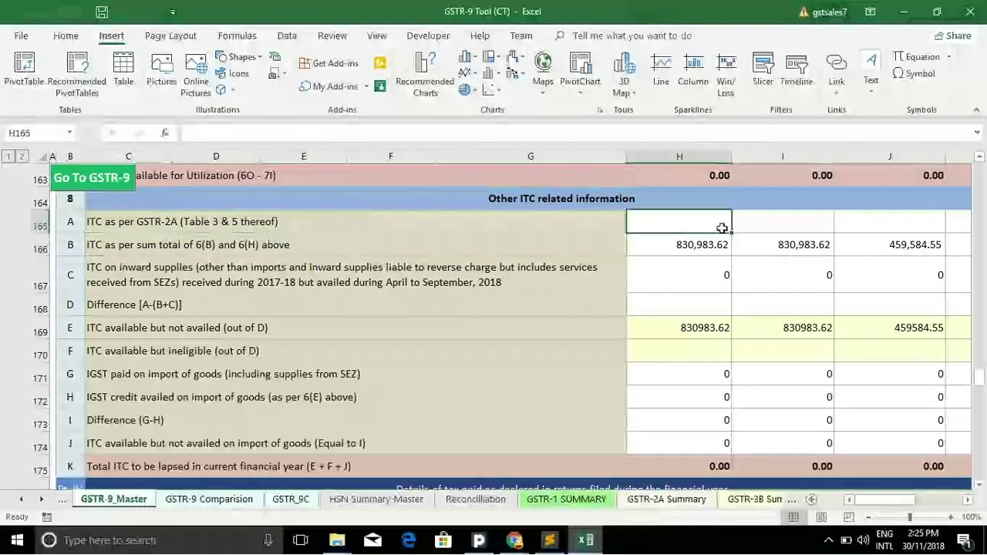
click(794, 245)
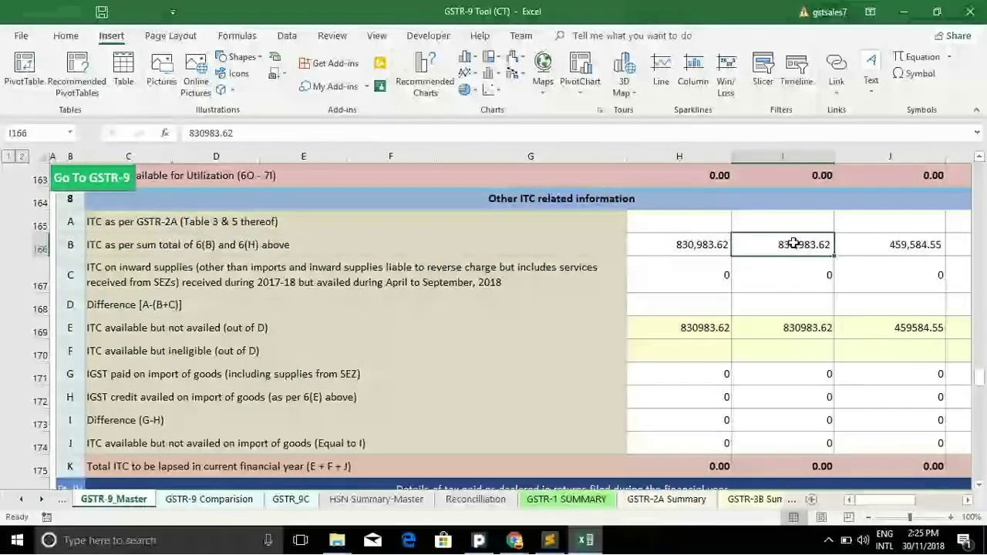
click(872, 238)
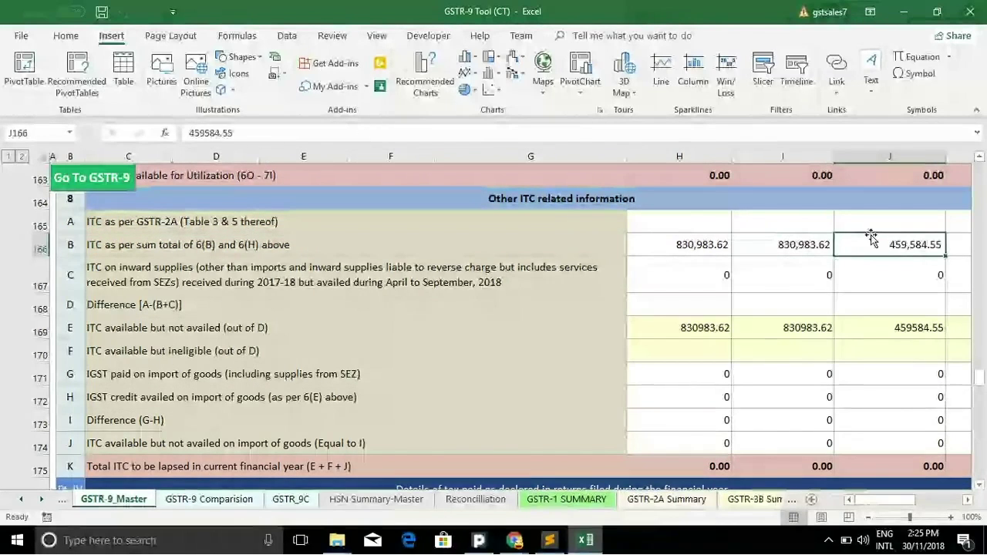
- Review the details of tax paid as declared in returns in Part IV, table 9
scroll(822, 371, down, 2)
scroll(822, 371, down, 2)
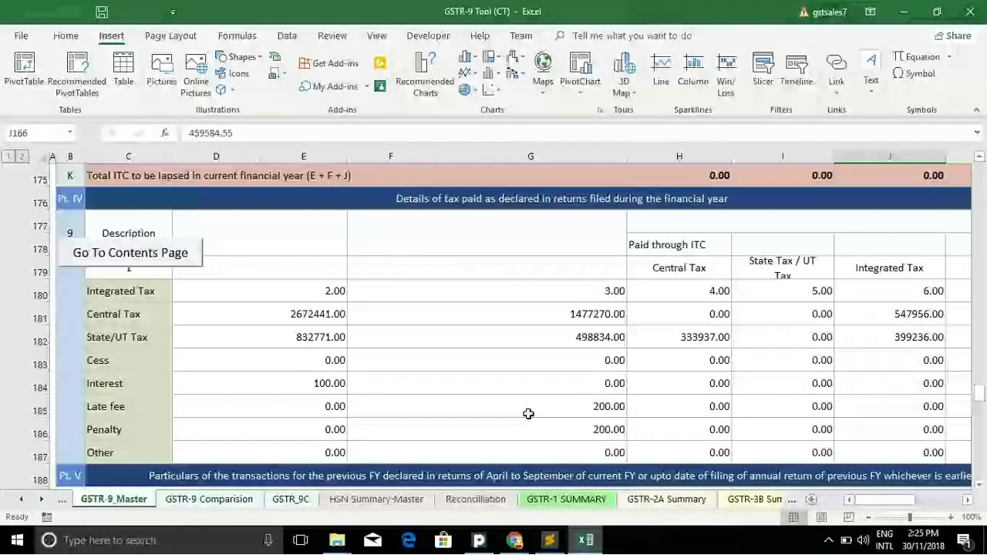
scroll(587, 253, down, 1)
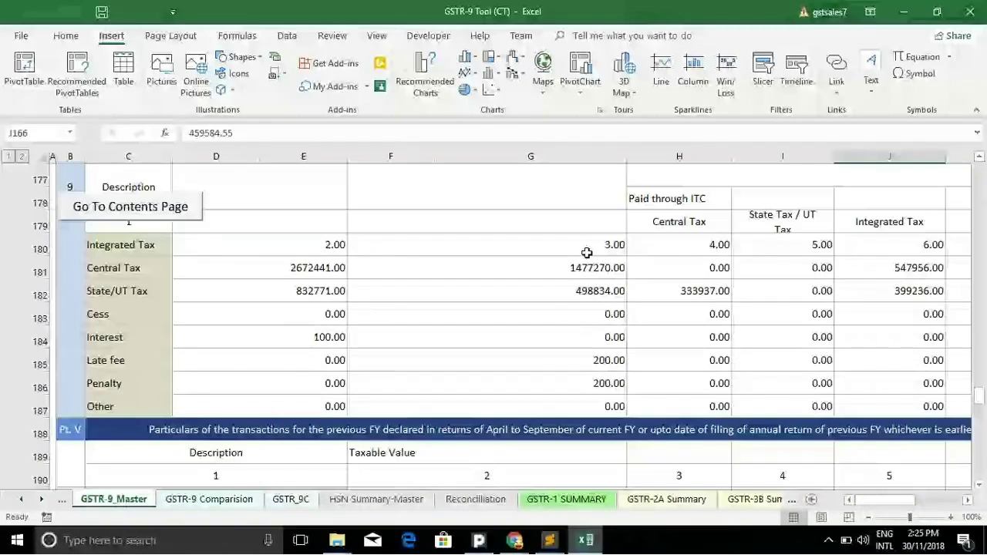
scroll(597, 390, up, 1)
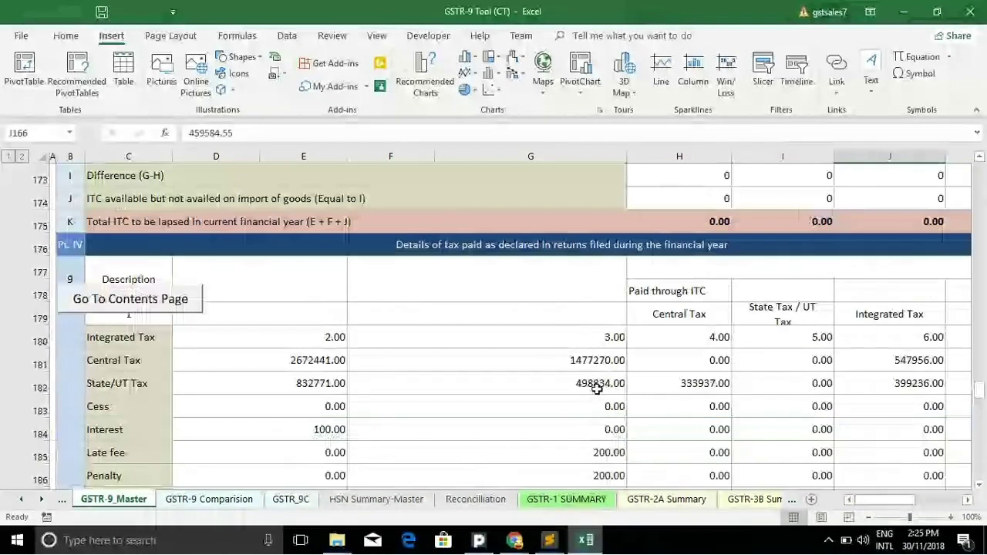
- Check the taxable value and tax amounts of supplies declared through amendments in Part V, row 10
scroll(501, 267, down, 4)
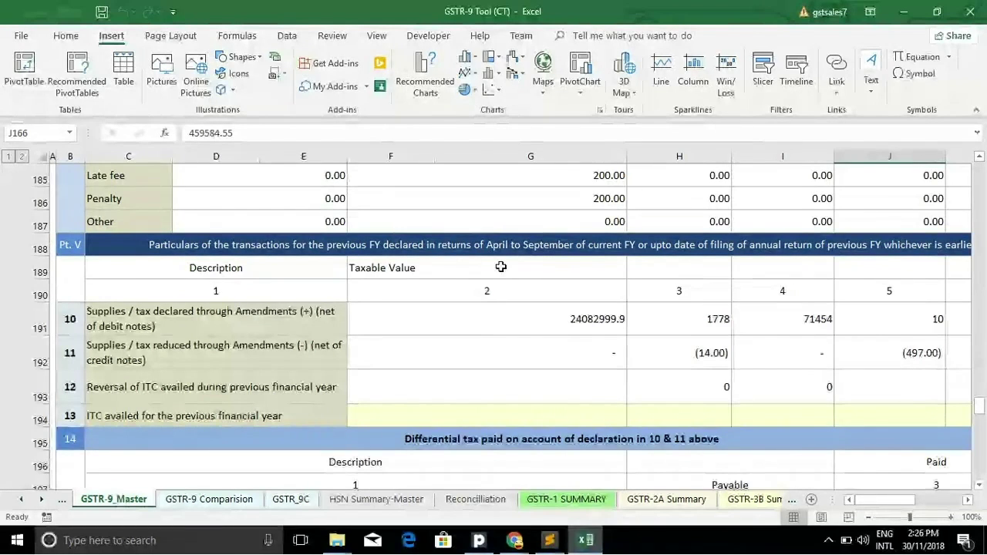
click(547, 324)
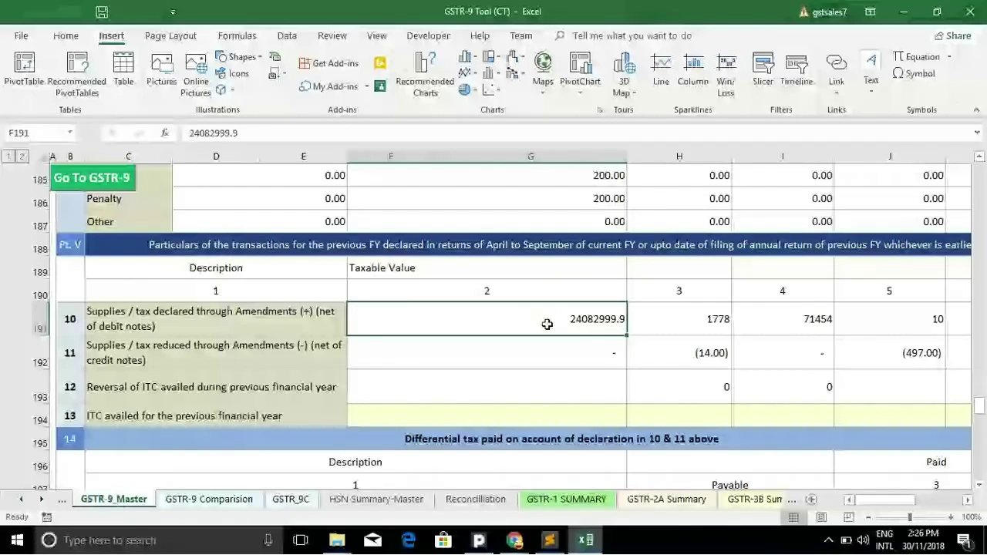
click(697, 329)
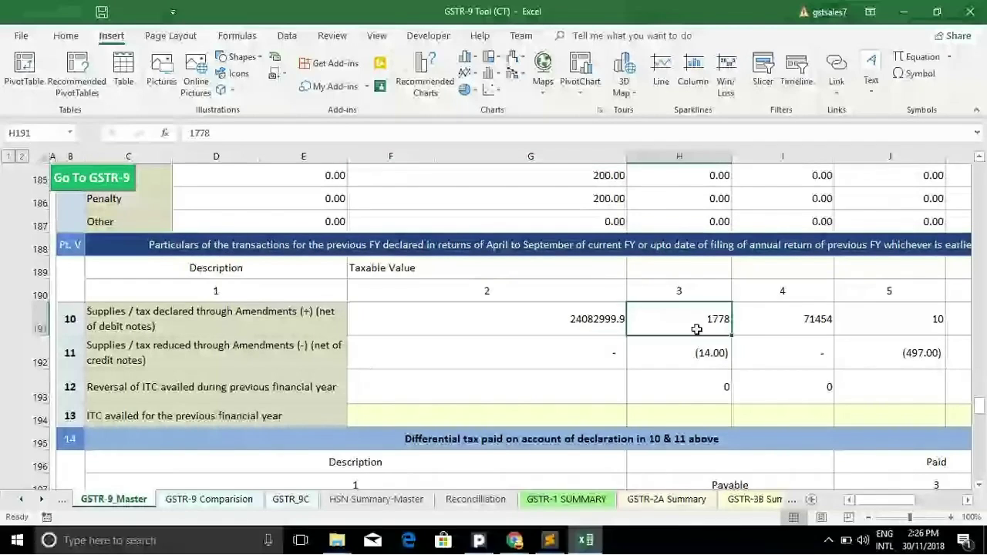
click(893, 321)
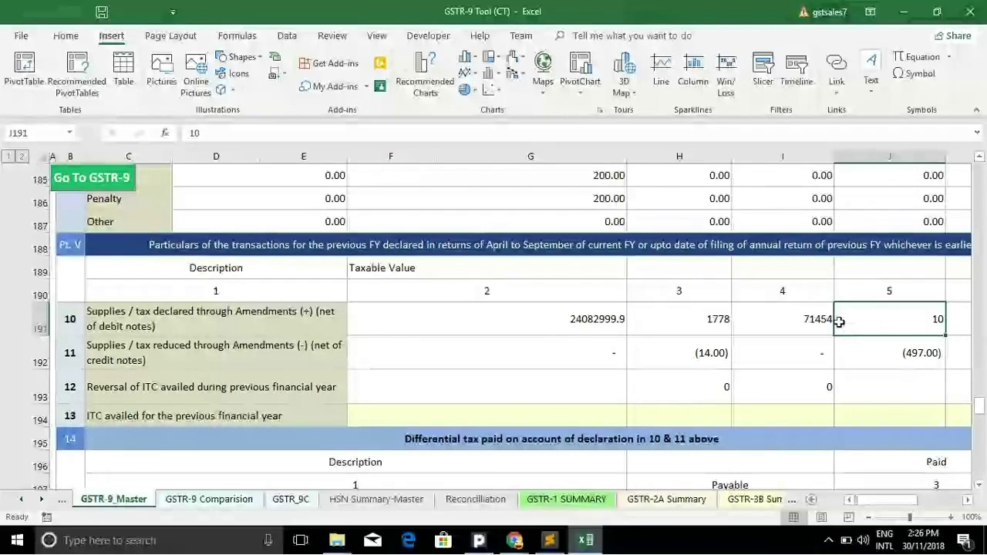
- Review the rest of the master form down to late fee payable and paid in table 19, and return to the form's beginning
scroll(839, 322, down, 9)
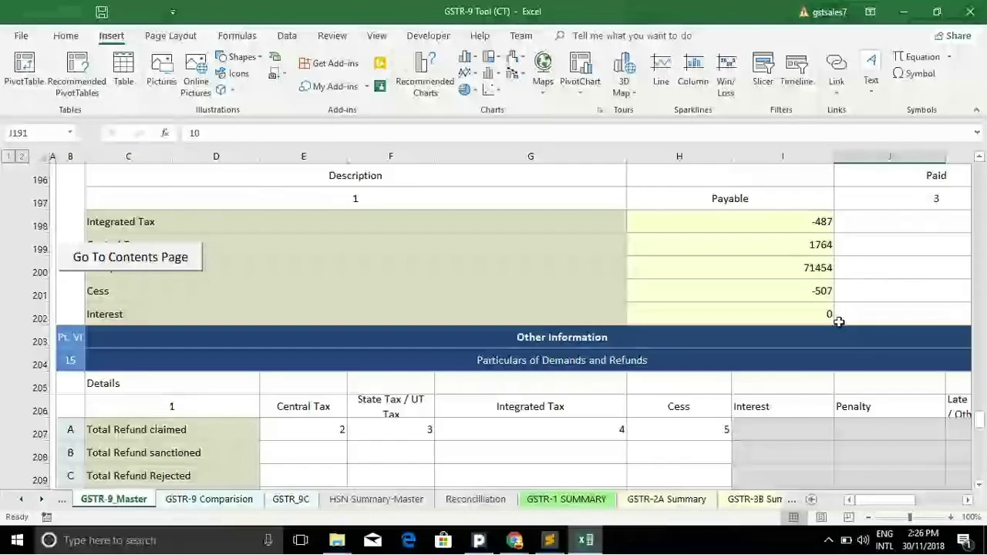
scroll(602, 308, down, 3)
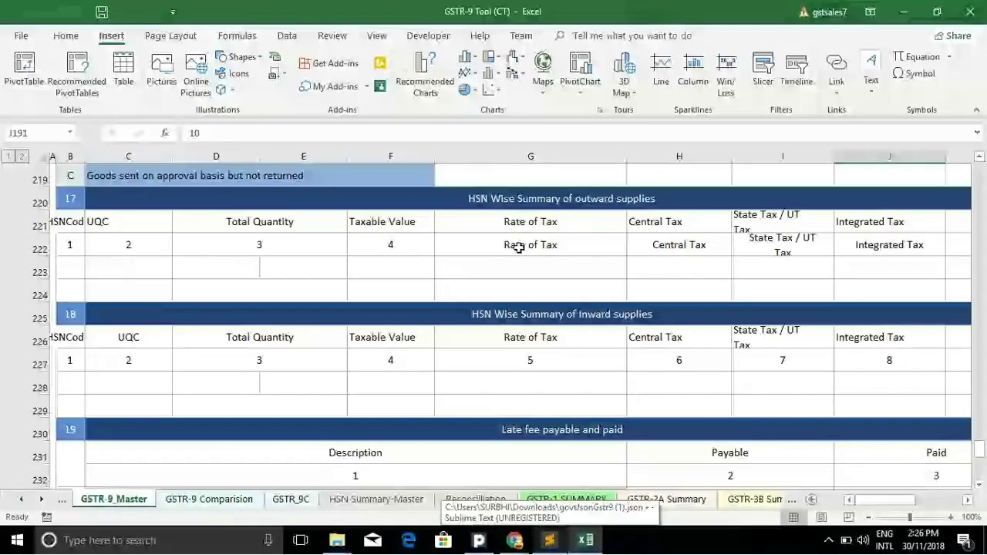
scroll(540, 300, down, 2)
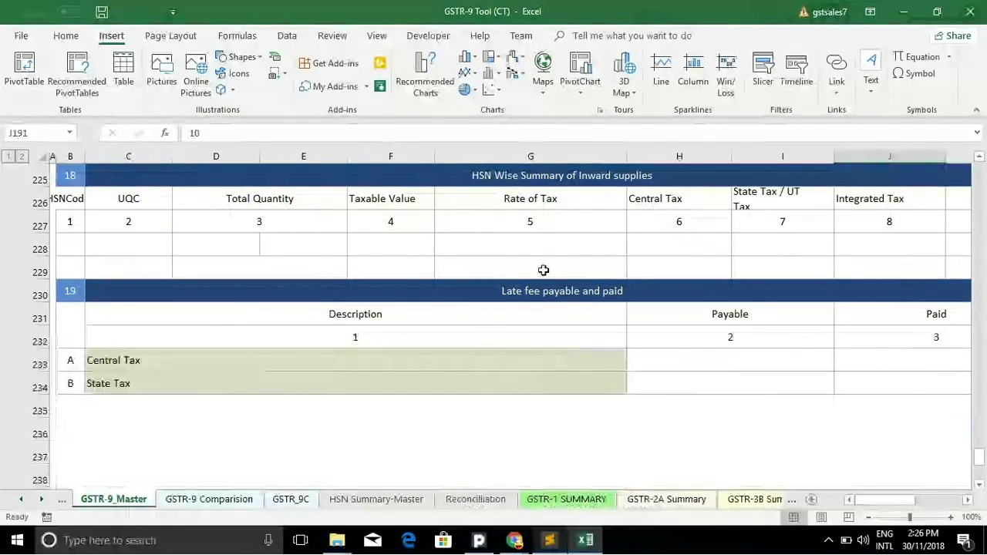
scroll(558, 270, up, 8)
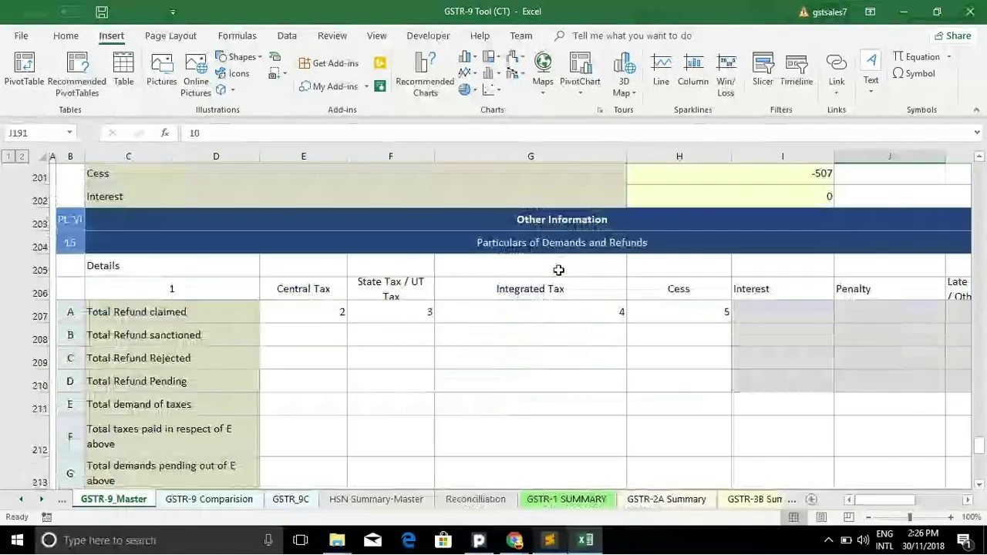
scroll(558, 270, up, 20)
scroll(559, 270, up, 20)
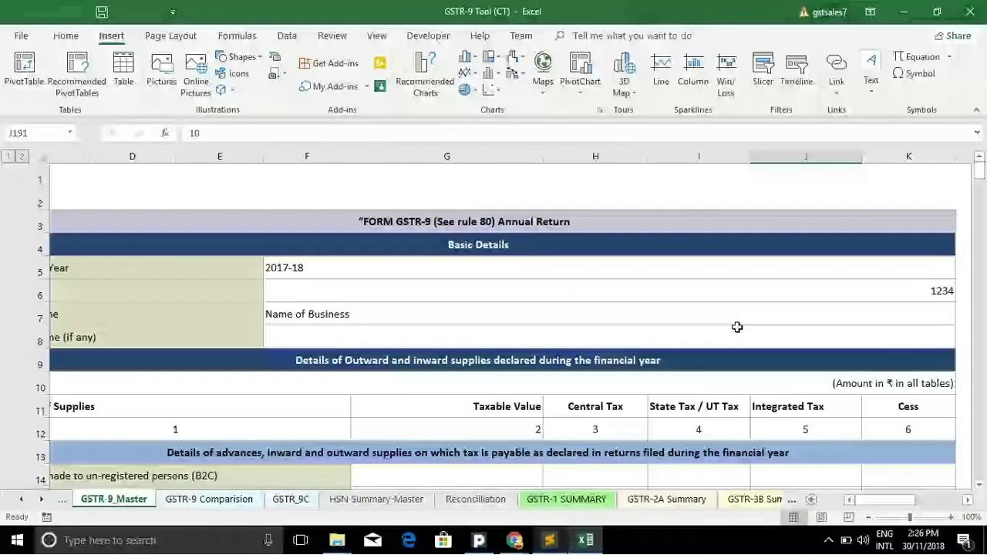
scroll(737, 327, right, 1)
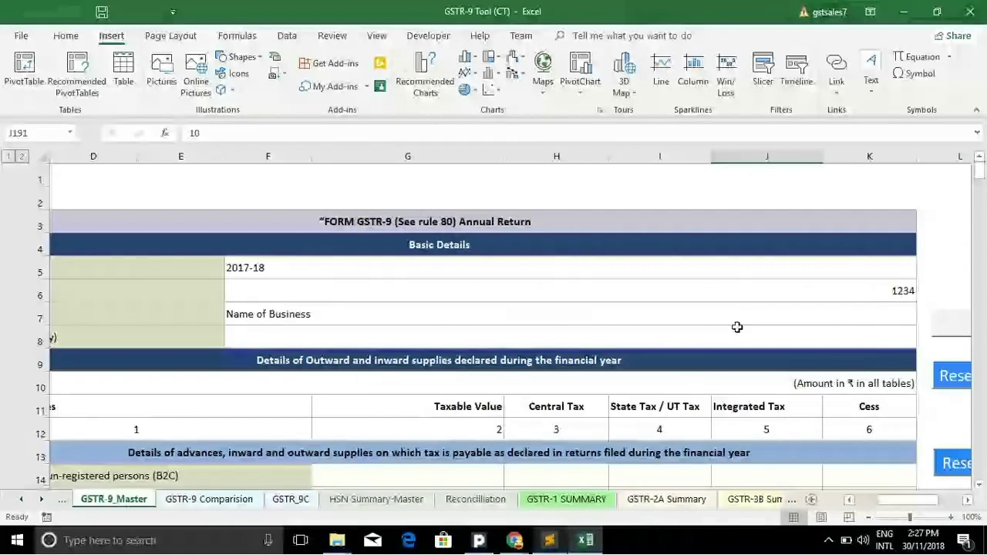
scroll(738, 327, down, 1)
- View the GSTR-9 Comparision and GSTR_9C sheets, and check the taxable value of total turnover as per the Books in the Reconcilliation sheet
click(209, 500)
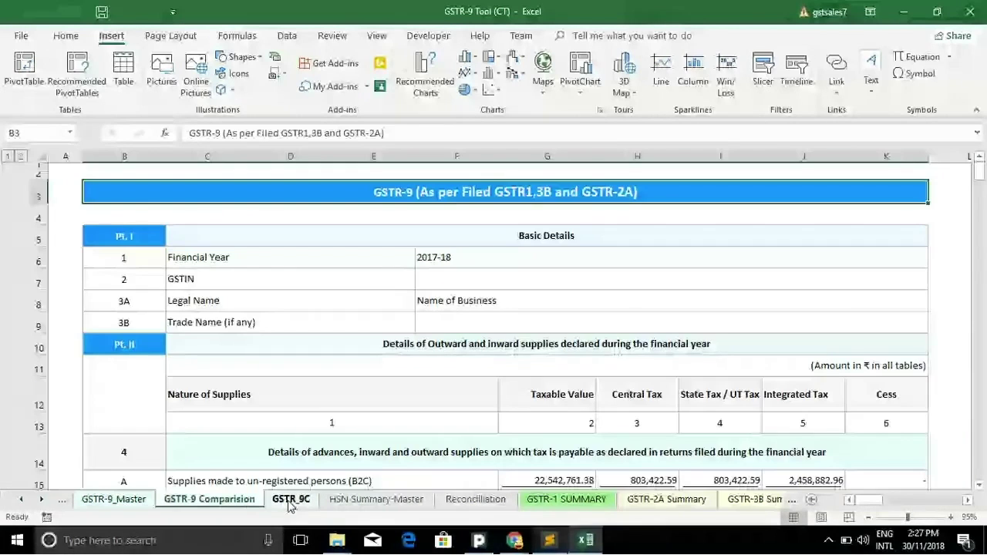
click(290, 500)
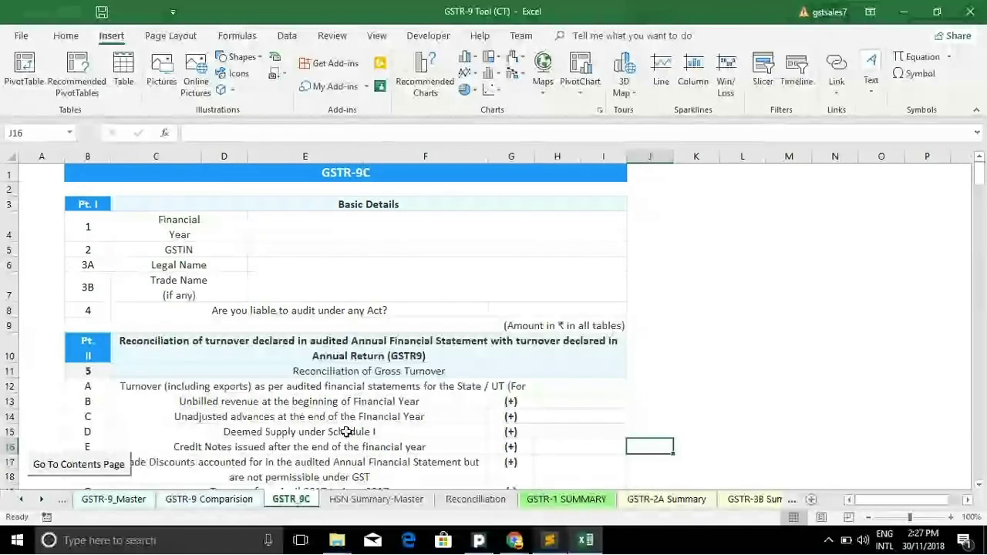
click(476, 500)
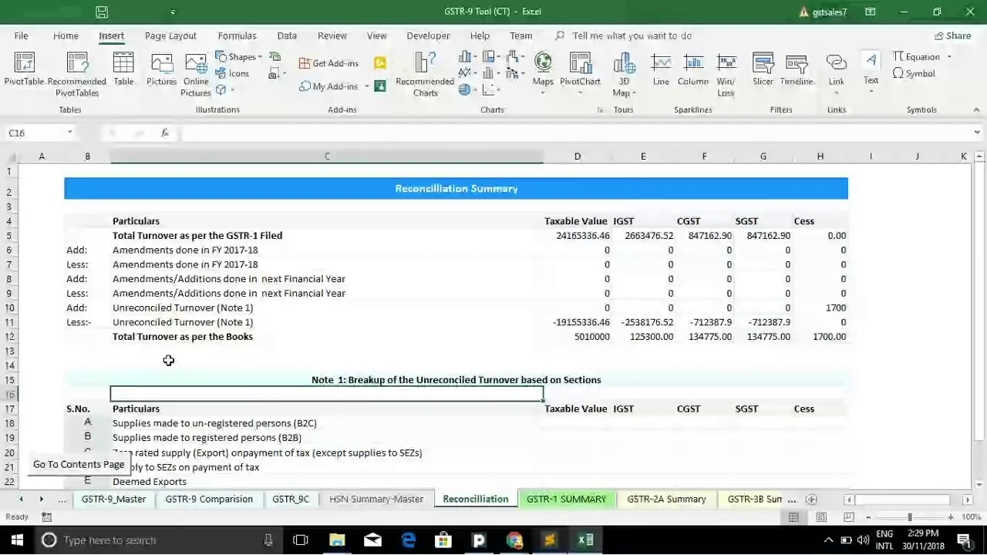
click(600, 336)
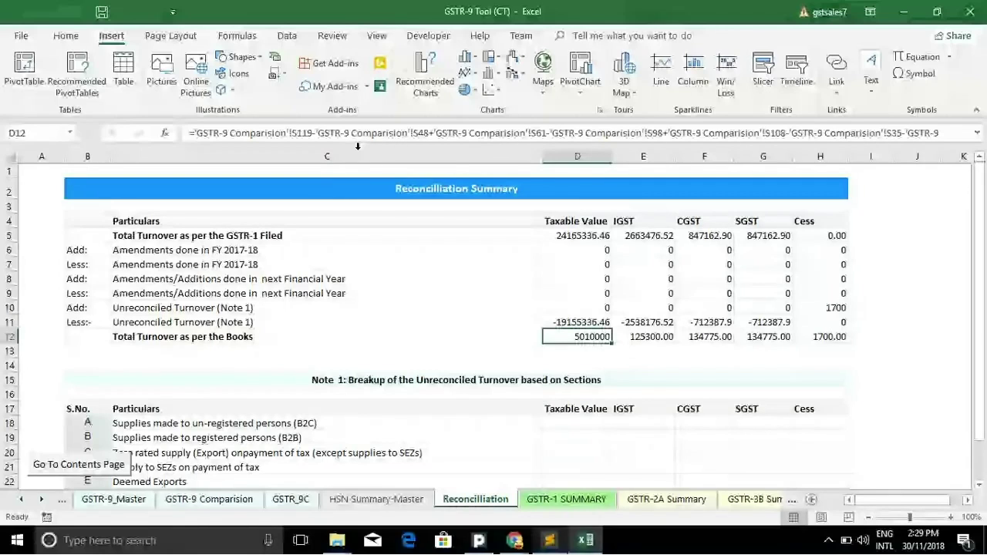
- Check the taxable values of turnover per the GSTR-1 filed and of the amendments and additions in the Reconcilliation Summary
click(540, 239)
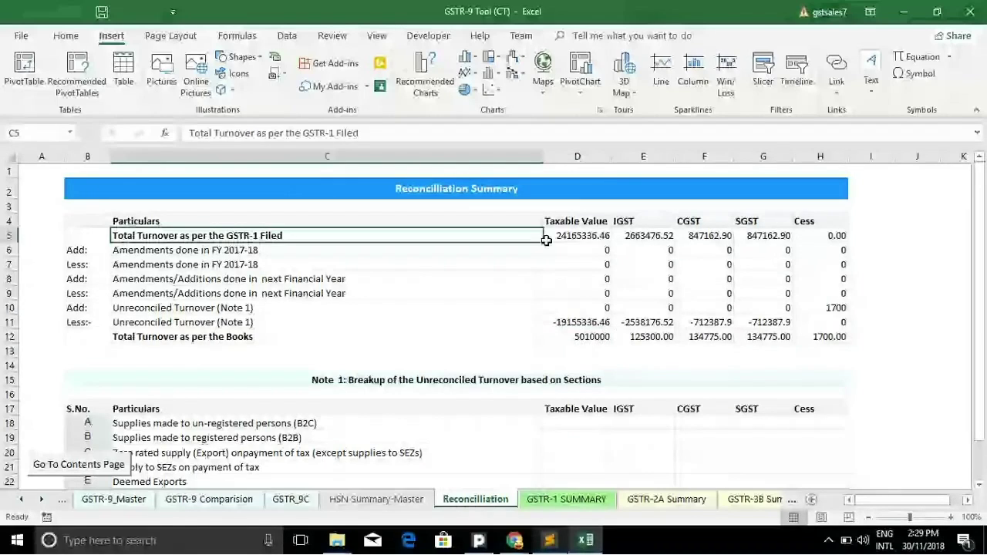
click(567, 238)
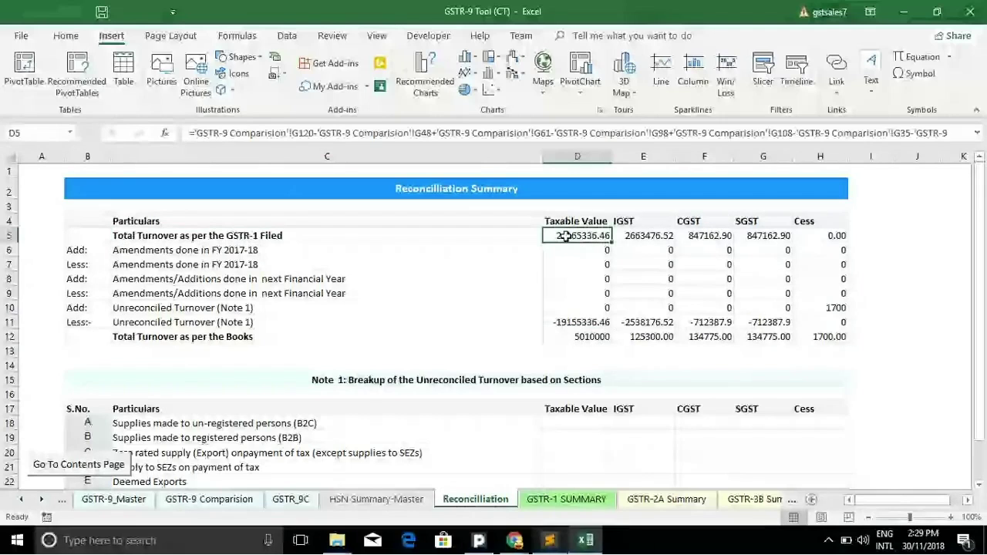
click(586, 254)
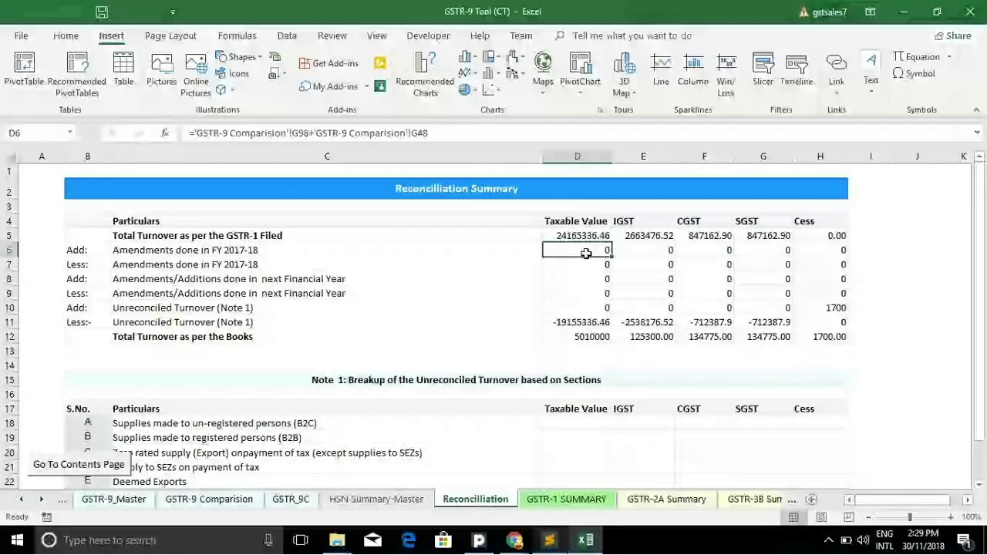
key(shift+Down)
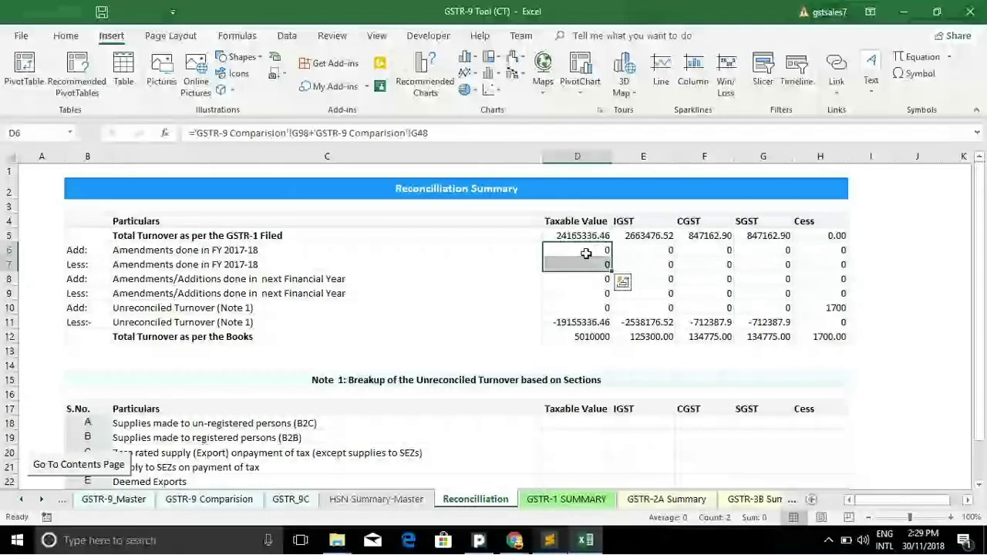
click(590, 277)
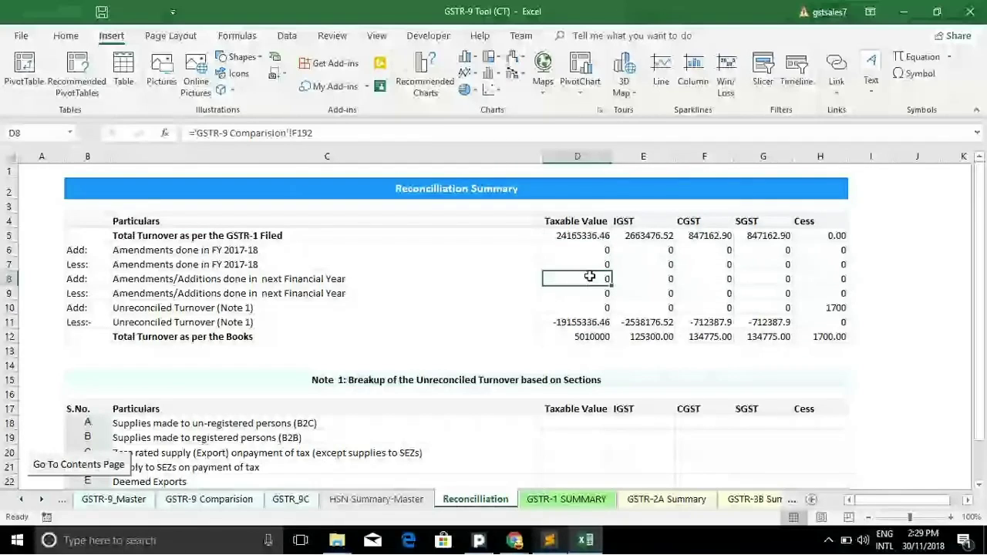
key(Up)
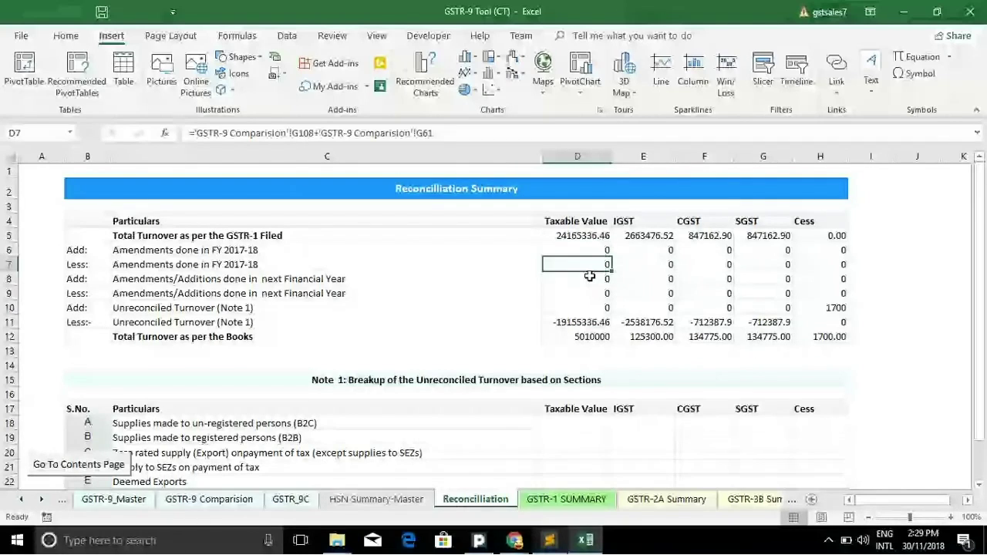
key(Down)
key(Down)
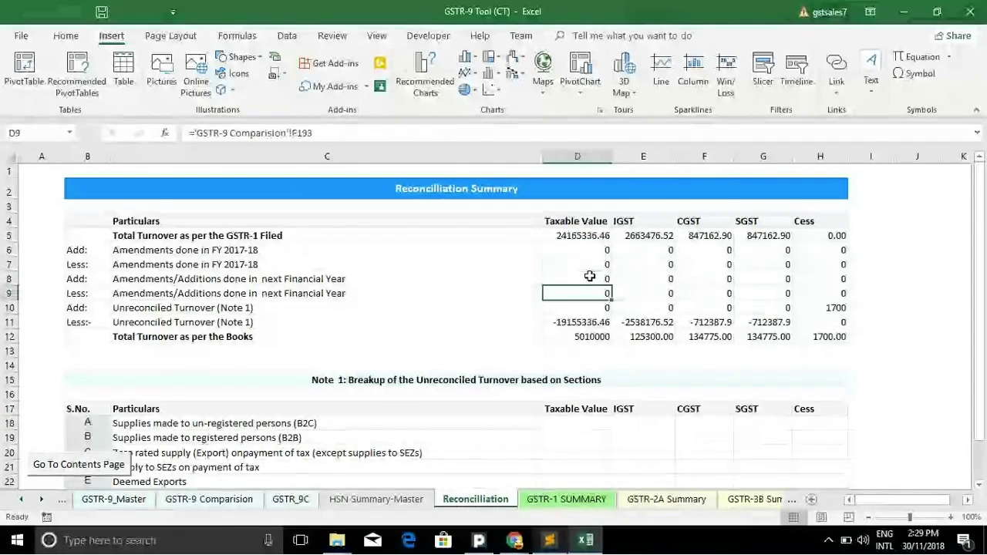
- Check the Add: Unreconciled Turnover (Note 1) row across its taxable value and tax columns
key(Down)
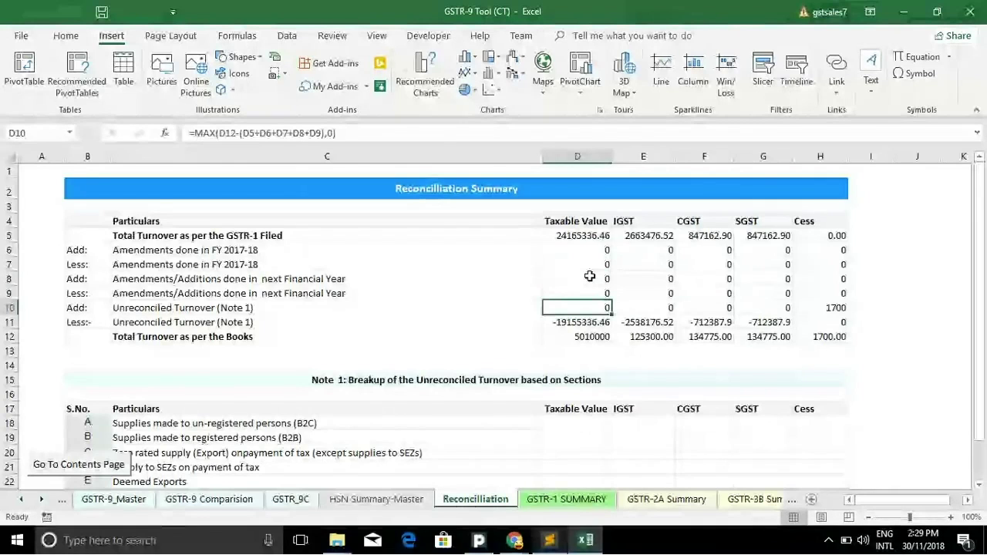
key(Right)
key(Right)
key(Right)
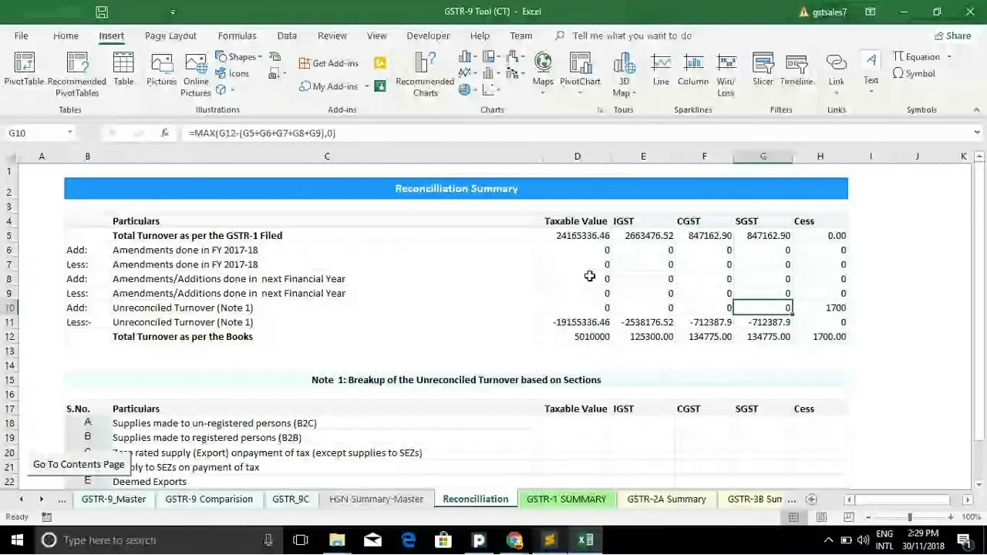
key(Left)
key(Left)
key(Left)
key(Left)
key(Left)
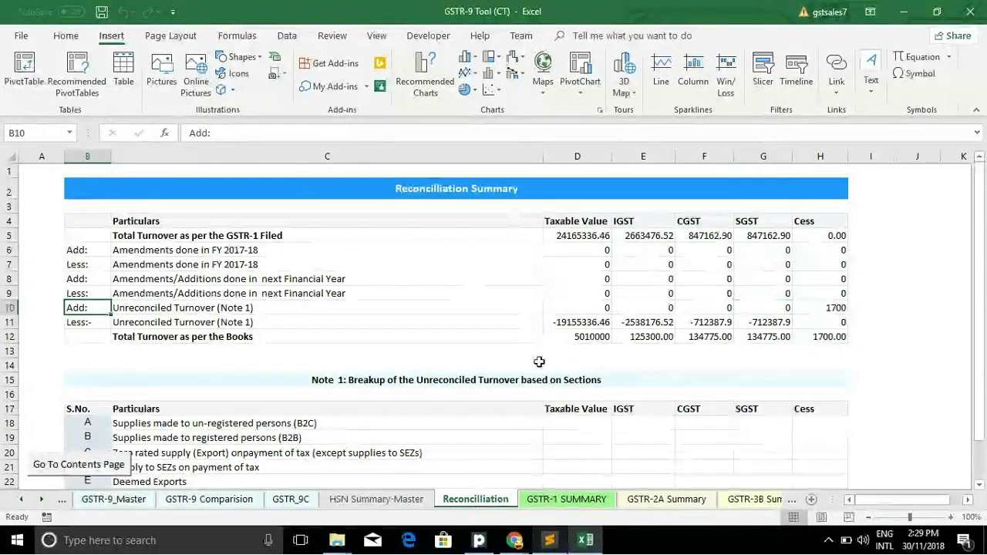
- Display the GSTR-9_Master sheet, switch to the Demio webinar page in Chrome, and start sharing the entire screen again
click(114, 500)
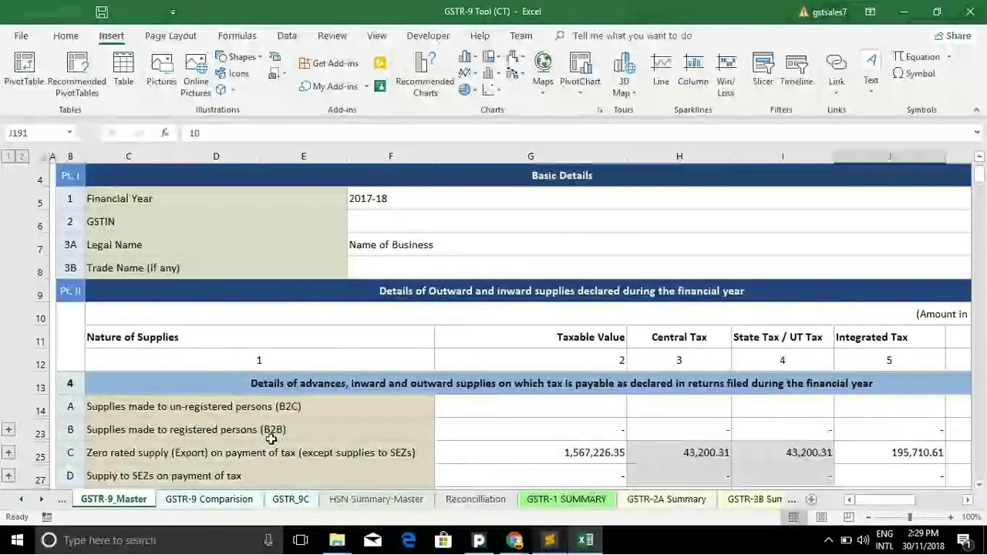
click(515, 542)
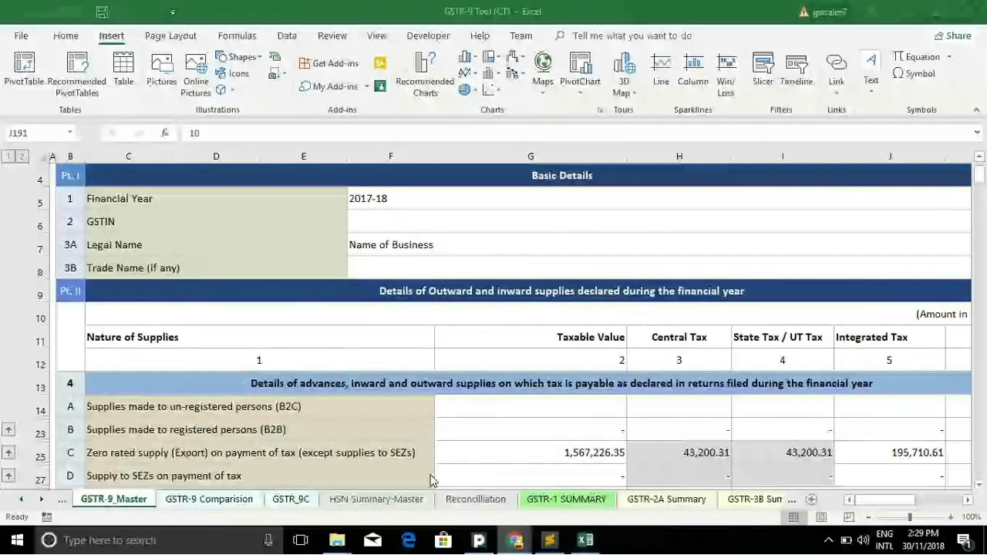
click(523, 544)
click(603, 7)
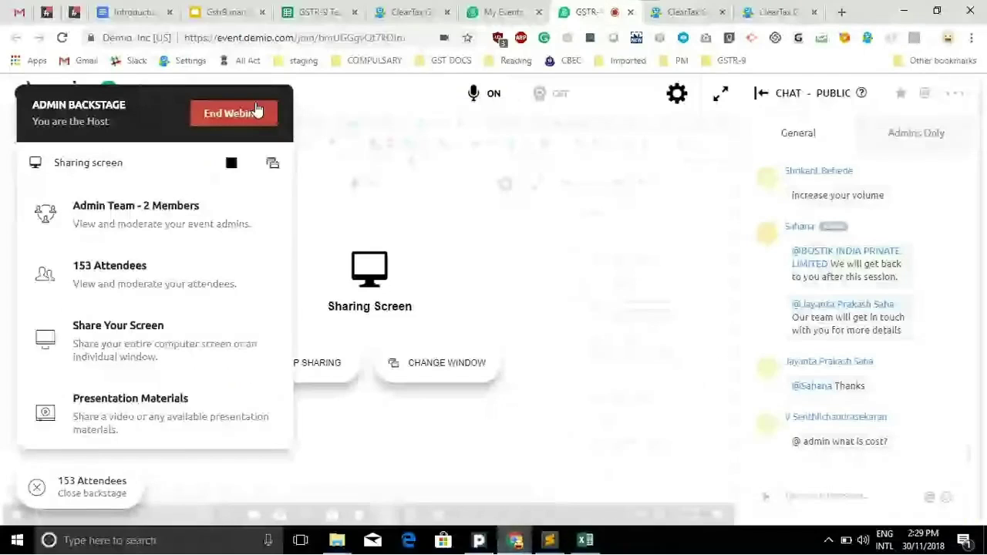
click(168, 361)
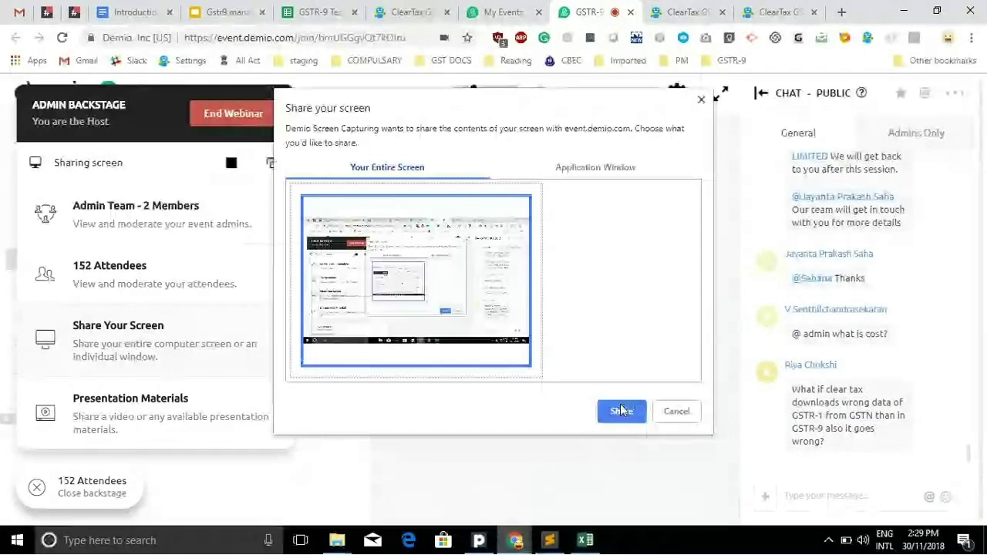
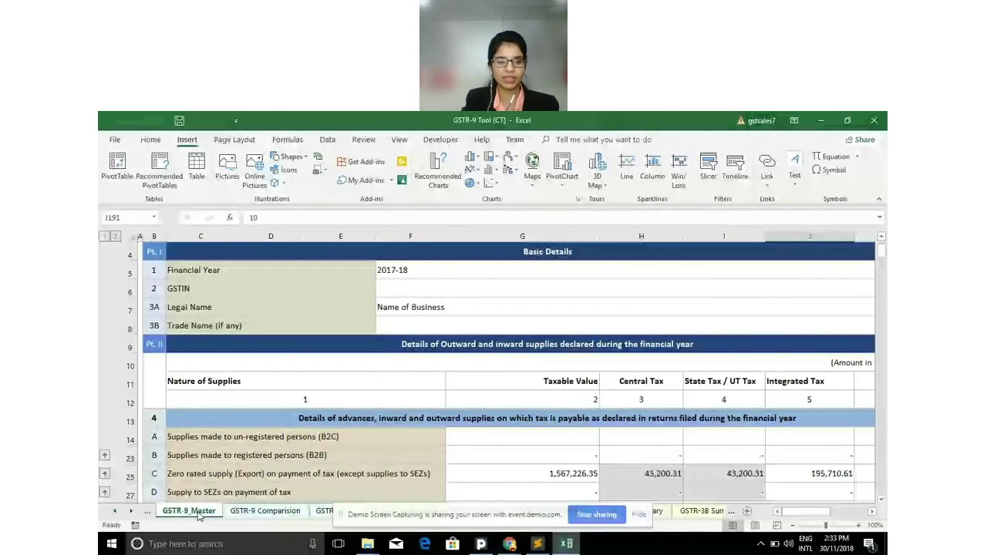
- Generate the JSON file from the GSTR-9_Master sheet and save it as GSTR9-JSON in Documents
scroll(573, 425, right, 3)
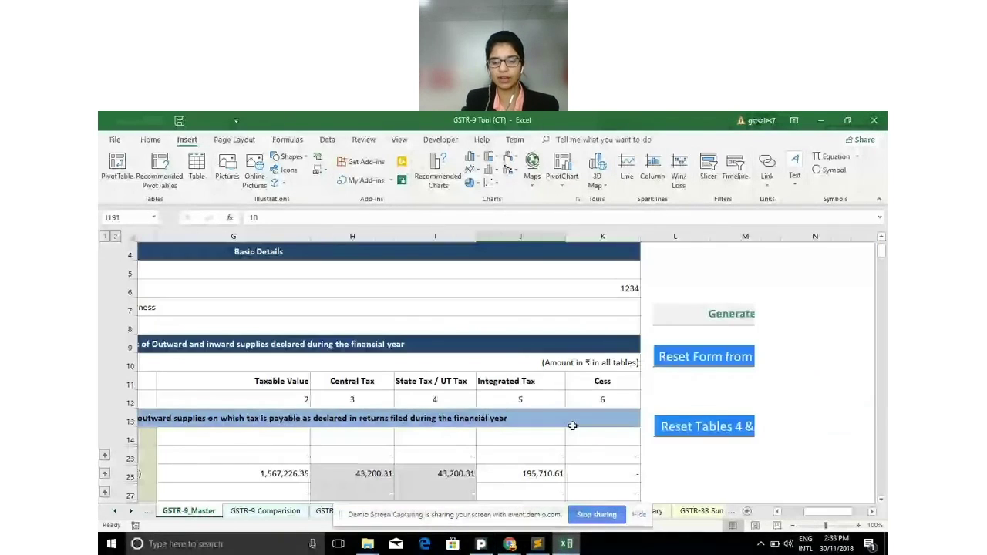
click(717, 319)
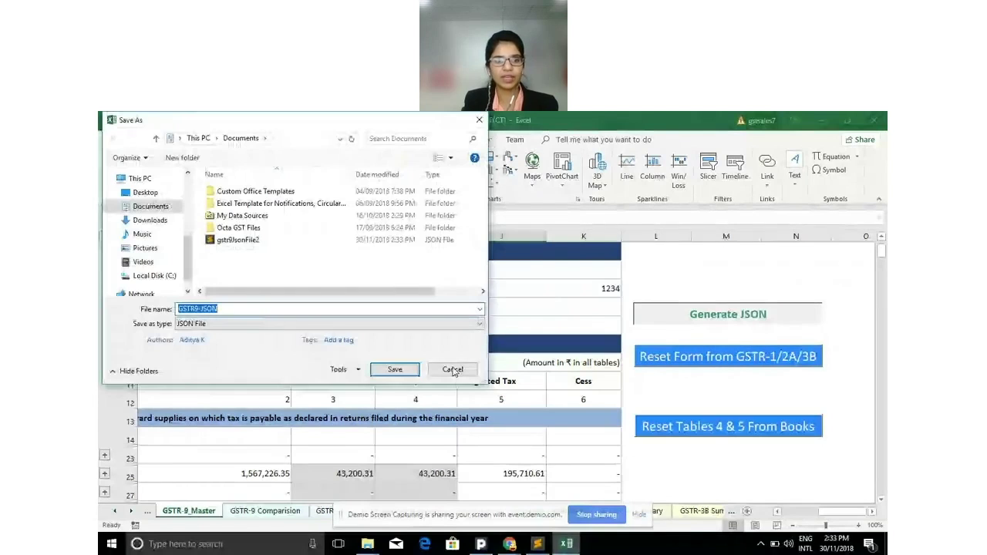
click(395, 370)
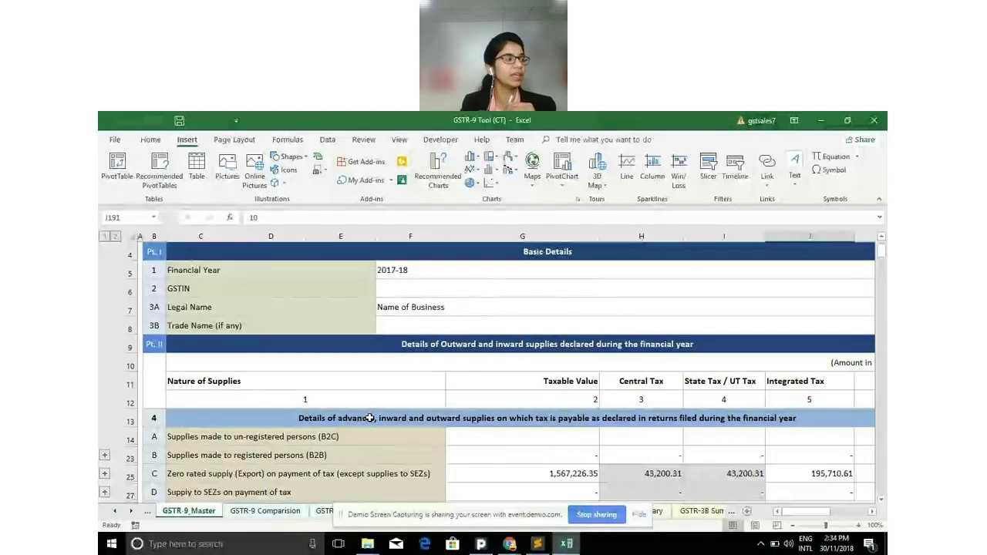
- Check the webinar page in Chrome, return to the GSTR-9 Tool workbook in Excel, and hide the screen-sharing notice
click(510, 544)
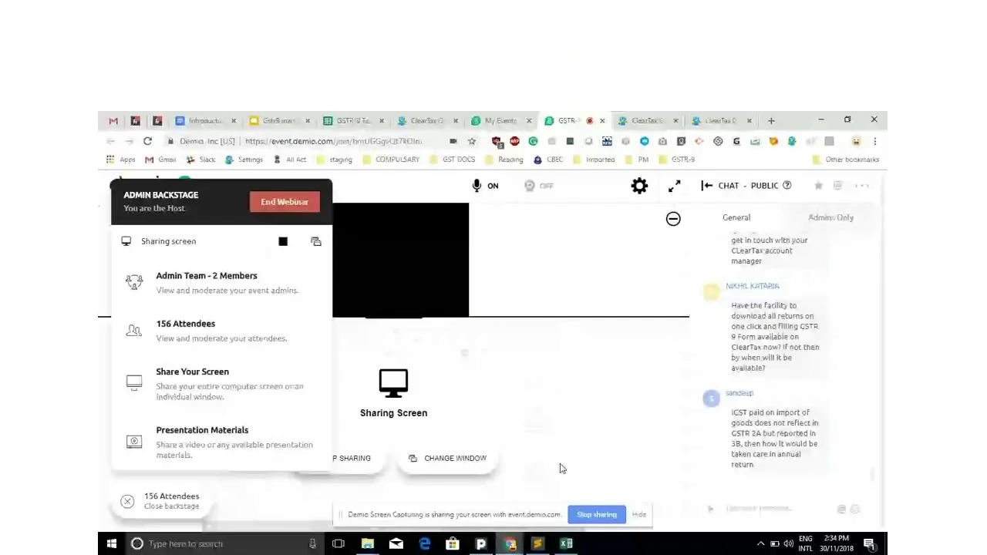
click(566, 544)
scroll(704, 342, right, 2)
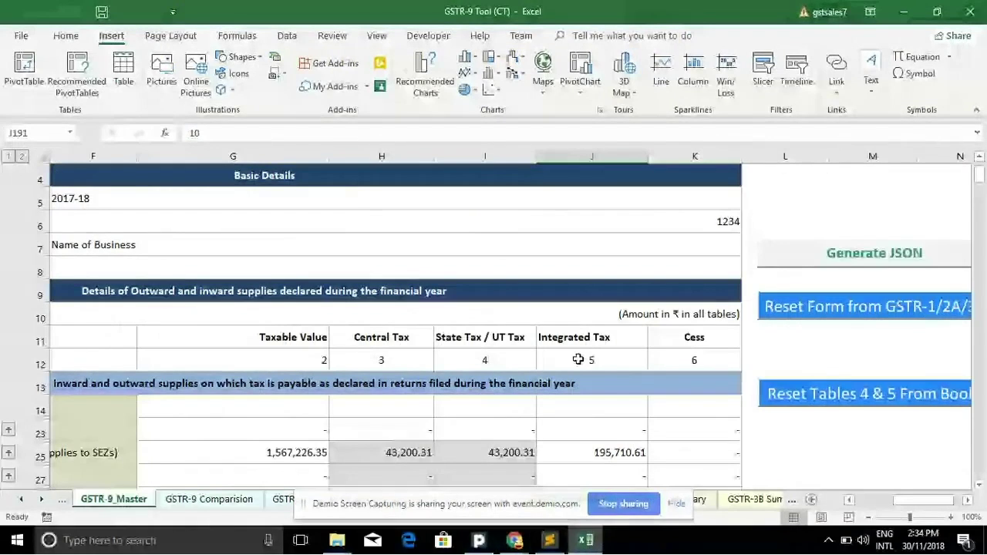
scroll(579, 368, left, 2)
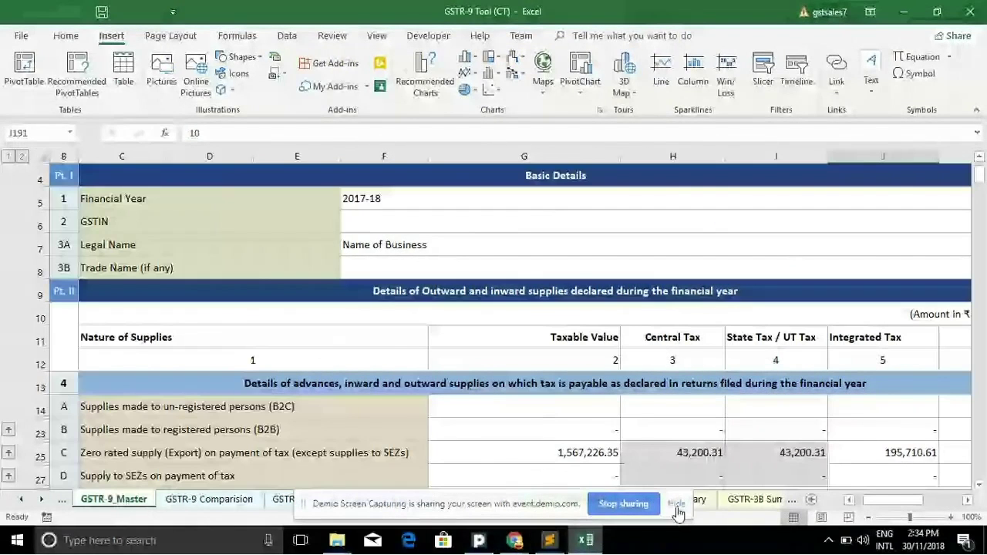
click(677, 503)
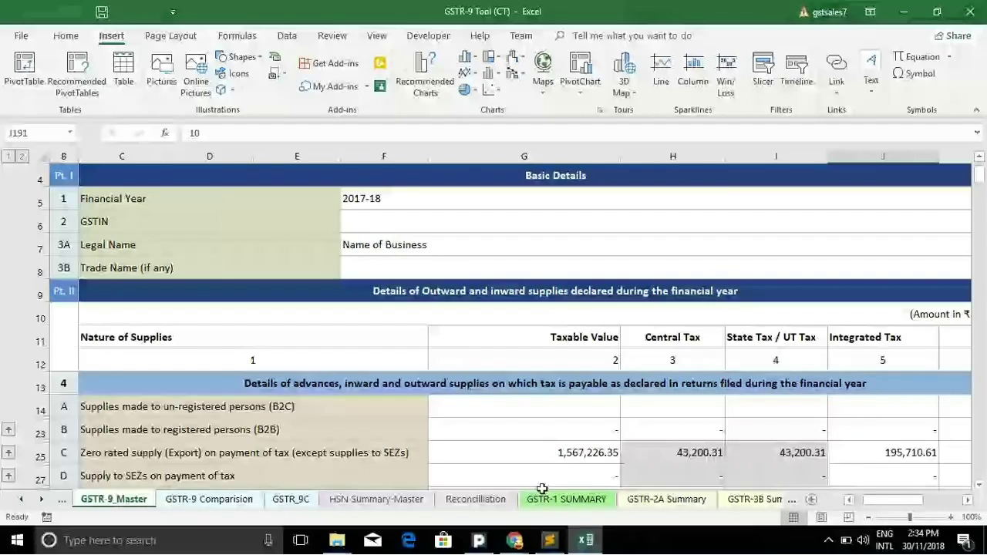
- Switch to ClearTax GST in Chrome, review the GSTR-9 data preparation page, and open the GSTR-9 Form stage
key(alt+Tab)
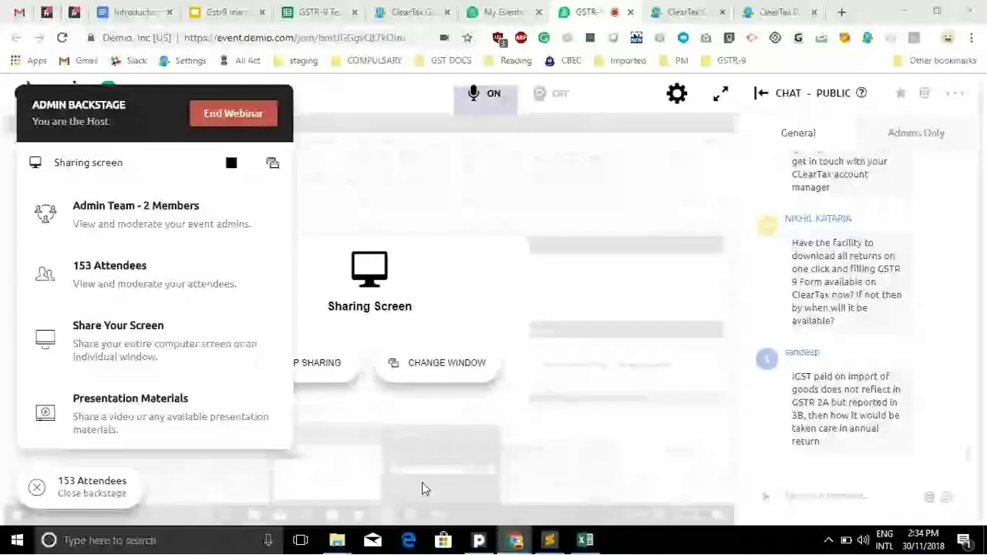
click(654, 15)
scroll(207, 405, down, 2)
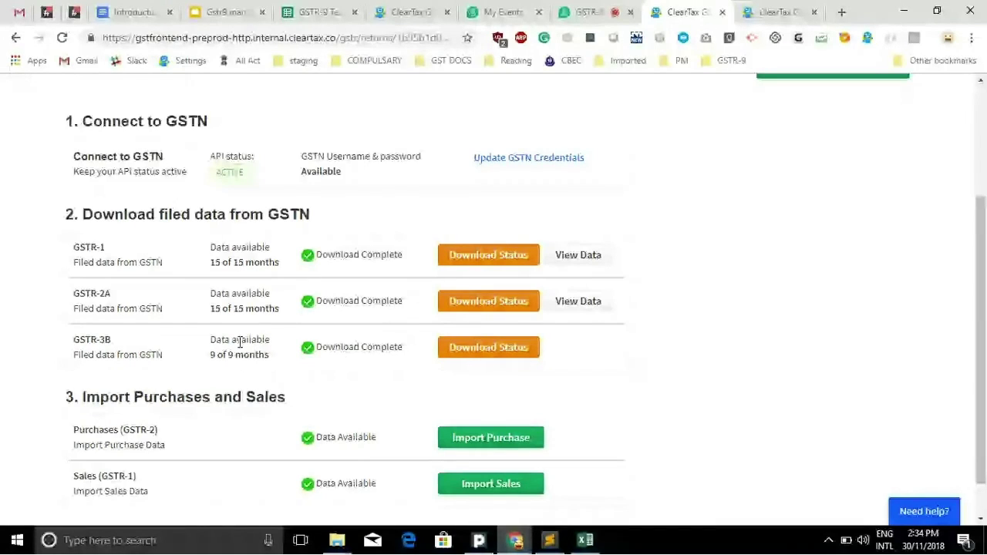
scroll(240, 342, up, 3)
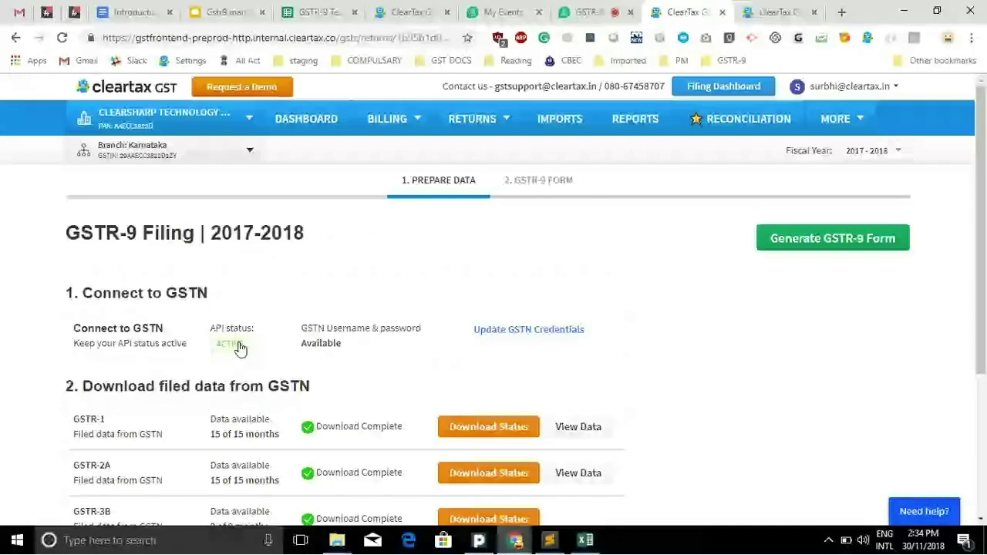
click(538, 182)
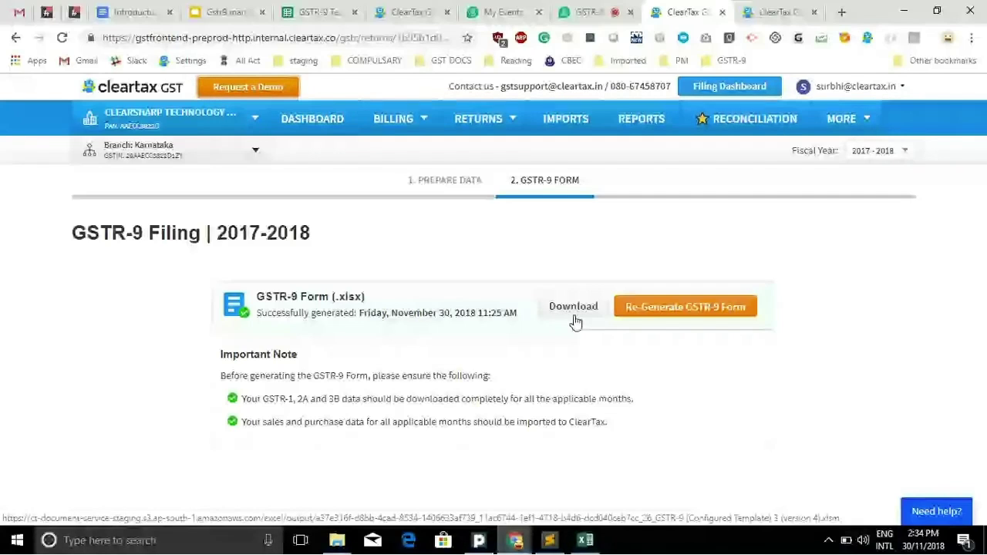
- Return to Excel and compare the filed-returns, books of accounts and difference forms in the GSTR-9 Comparision sheet
click(586, 540)
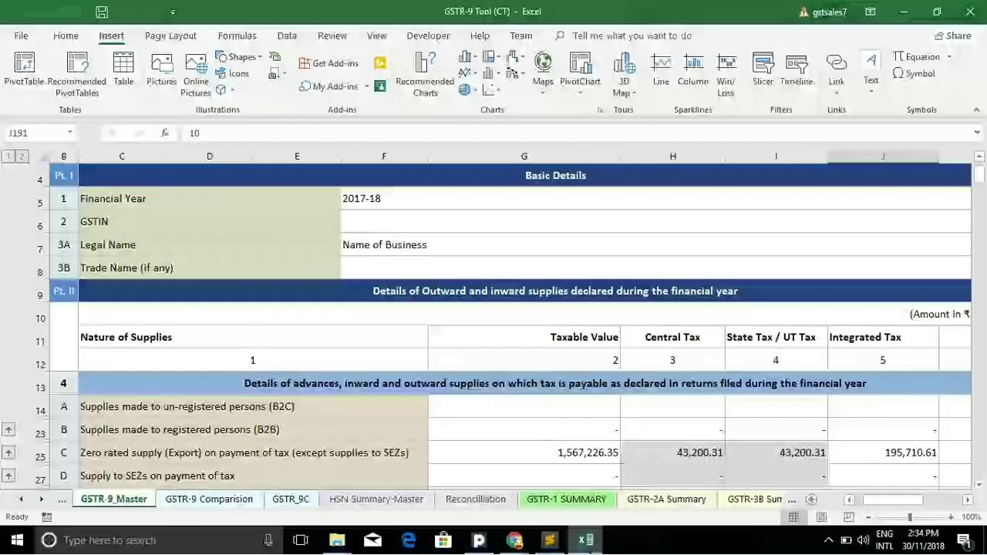
scroll(529, 364, right, 2)
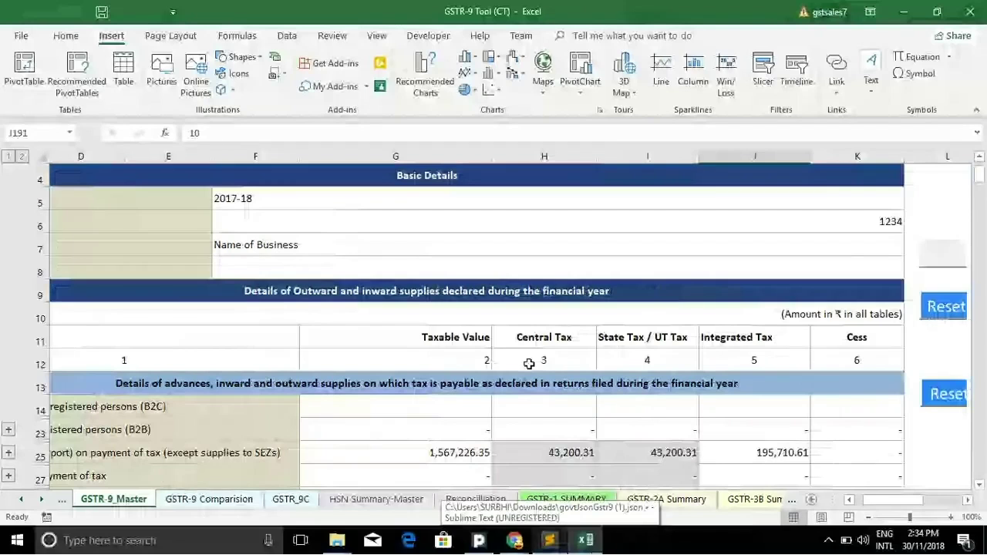
scroll(418, 451, left, 1)
key(ctrl+Page_Down)
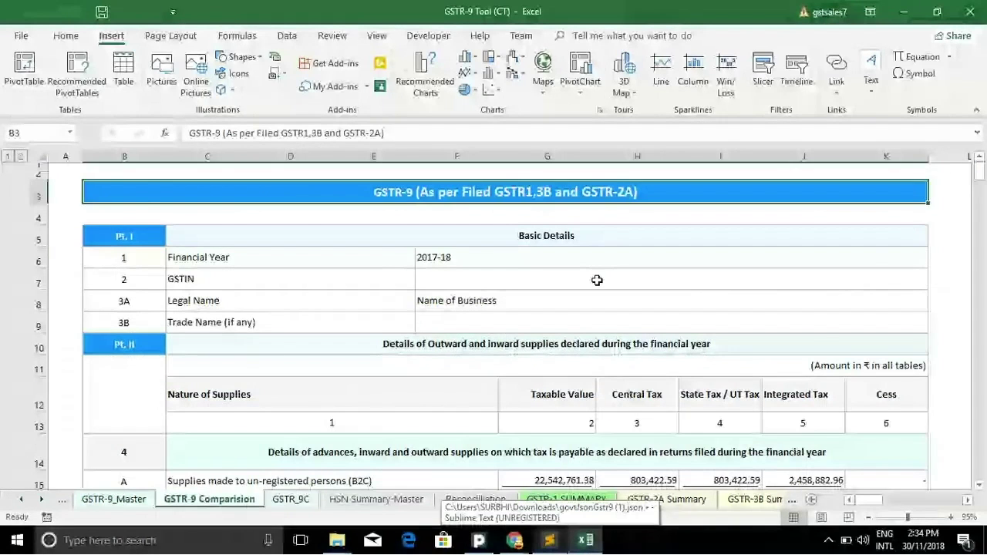
scroll(826, 364, right, 3)
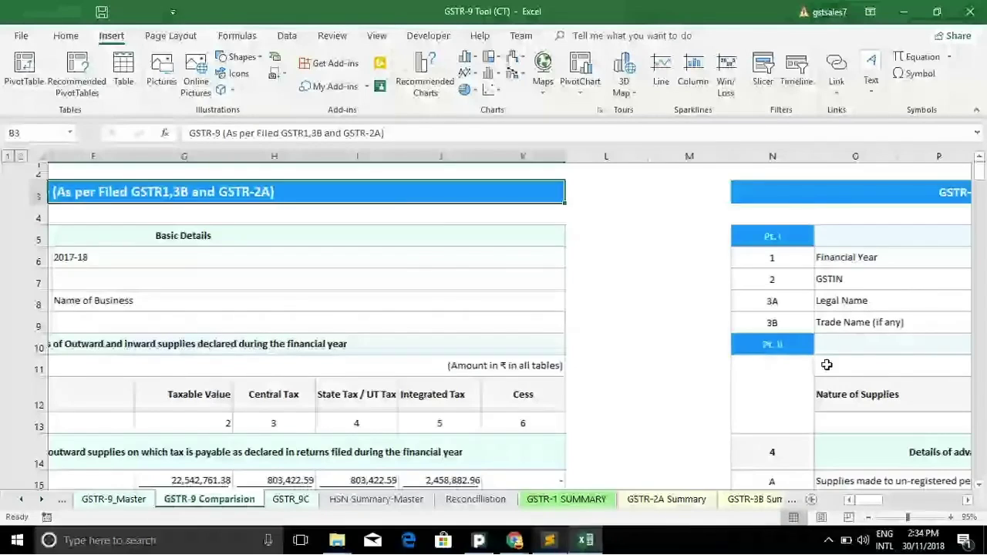
scroll(826, 365, right, 3)
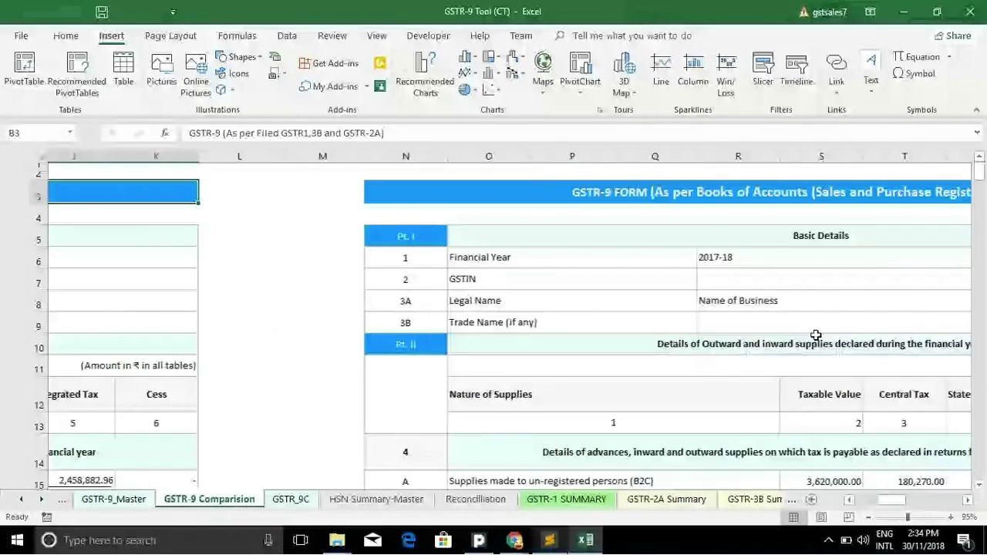
scroll(816, 335, right, 5)
scroll(817, 353, right, 3)
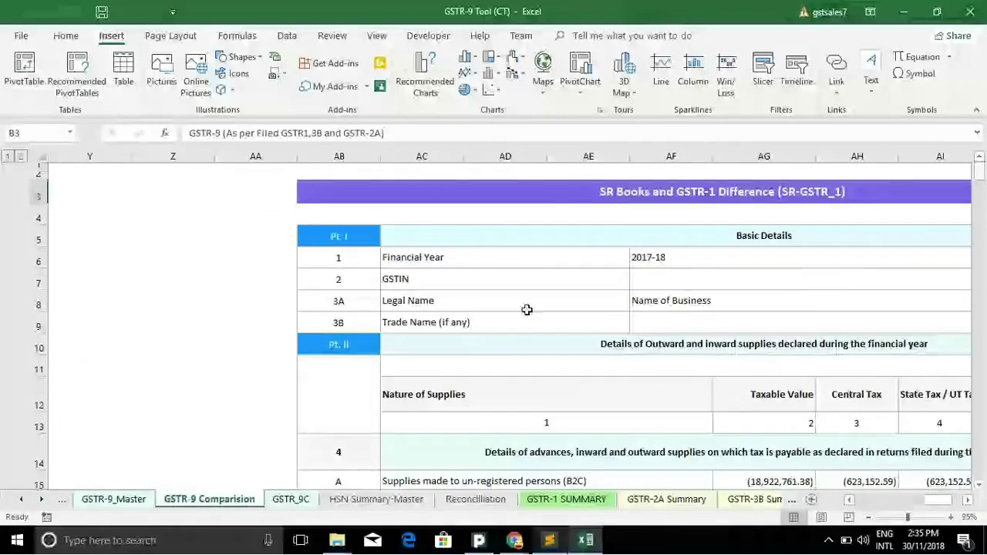
scroll(307, 384, left, 7)
scroll(307, 384, left, 2)
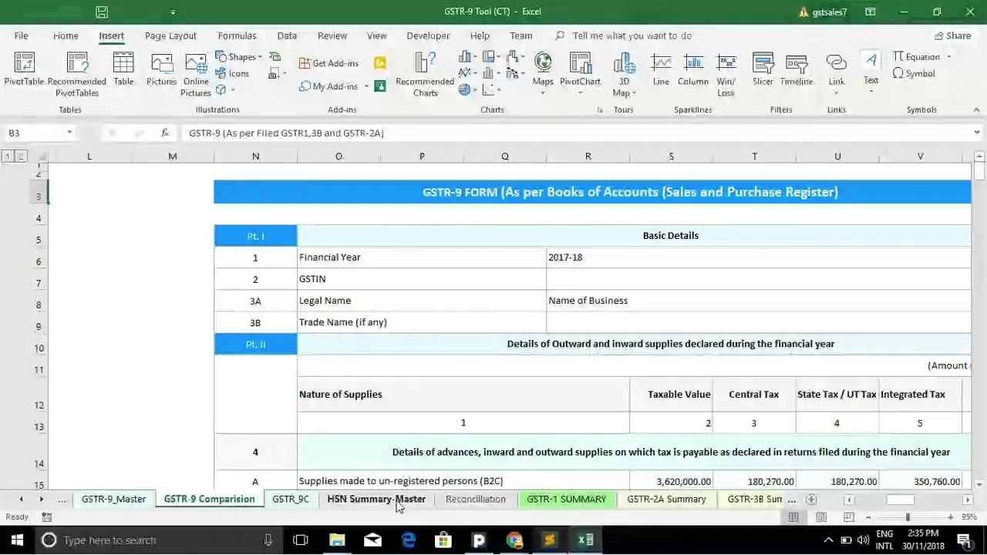
- Review the Reconciliation sheet, and compare the GSTR1 and sales books columns in the Mismatch (GSTR-1 VS Books-B2B) sheet
click(476, 502)
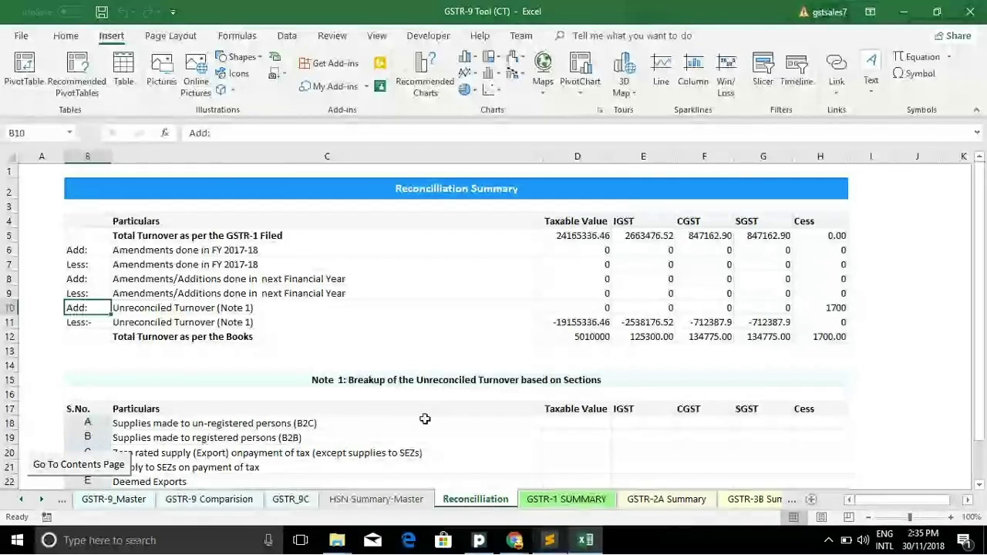
scroll(760, 501, down, 3)
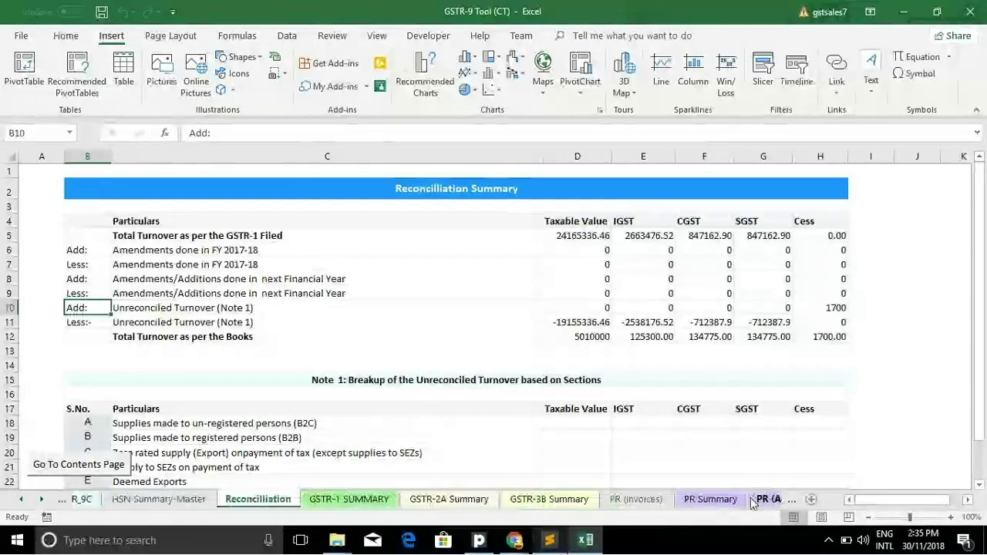
scroll(752, 501, down, 3)
scroll(752, 501, down, 2)
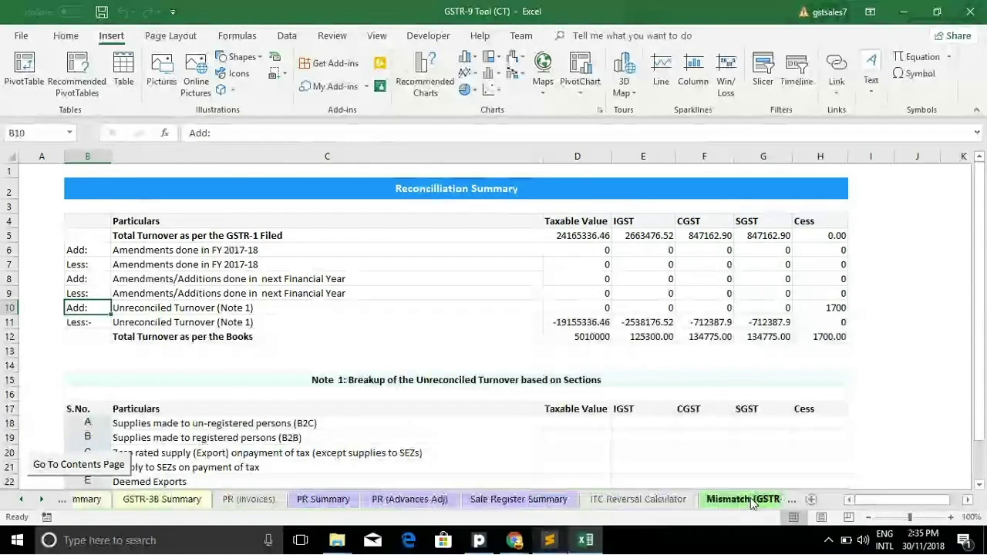
scroll(753, 502, down, 1)
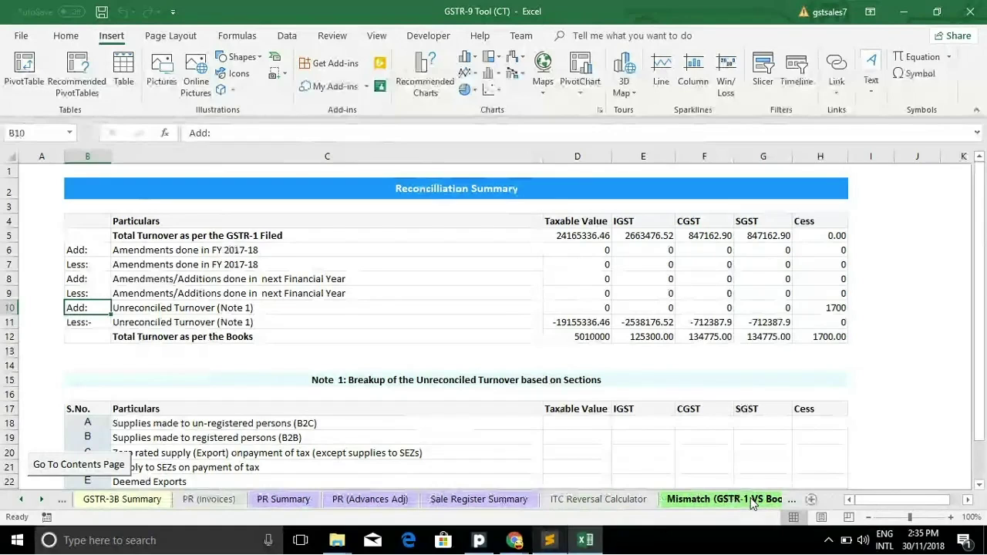
scroll(752, 502, down, 1)
click(675, 499)
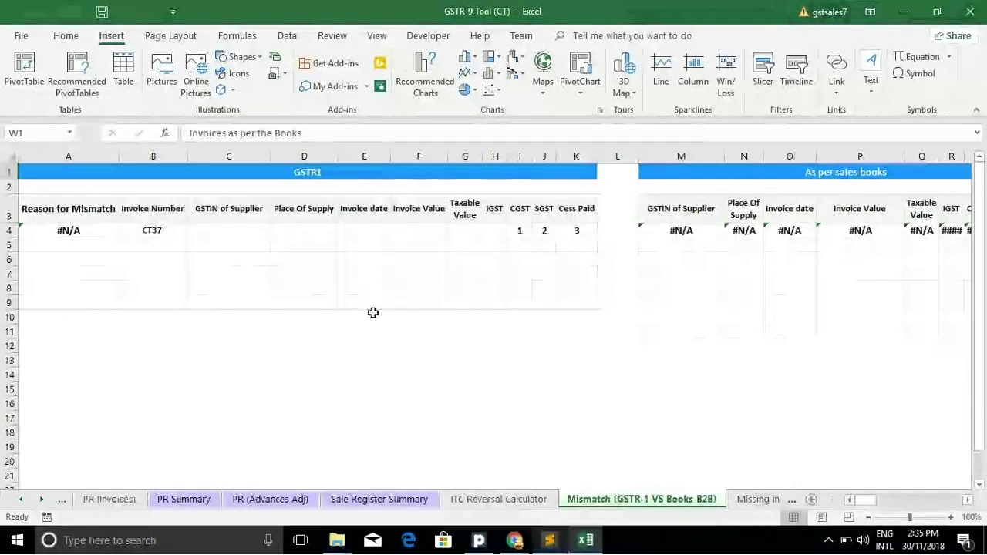
drag(373, 313, 232, 235)
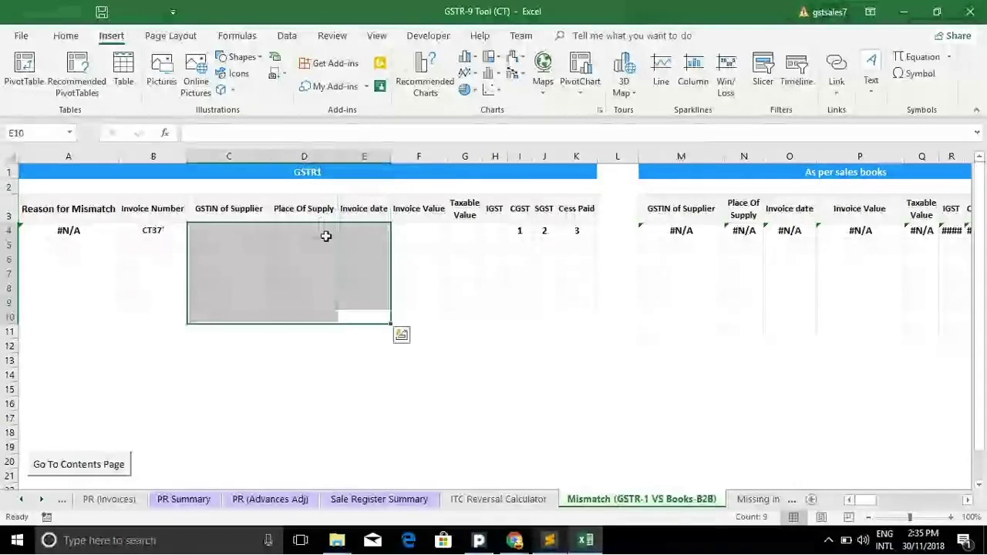
click(326, 239)
click(889, 244)
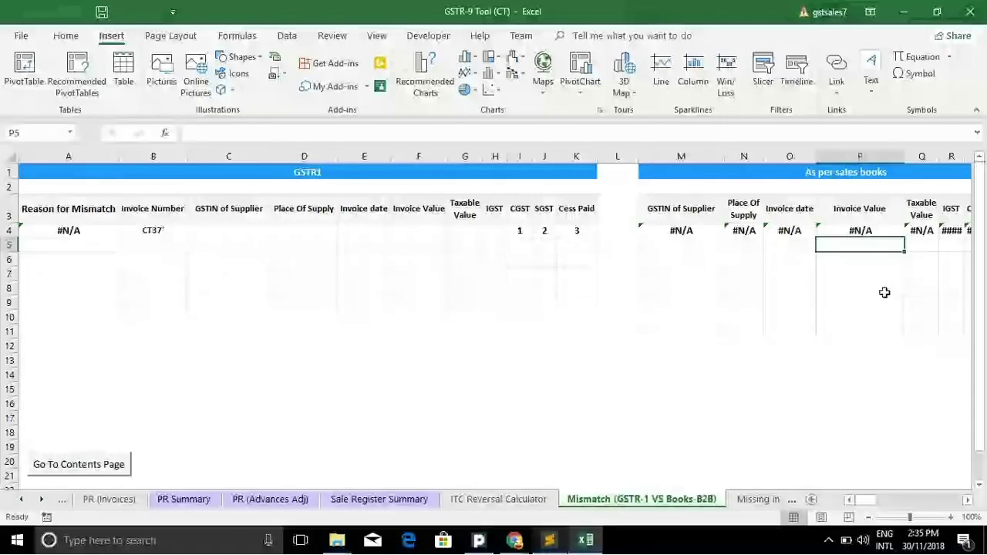
- Examine the invoices in the Missing in Either Side sheet and the input fields of the ITC Reversal Calculator
click(757, 500)
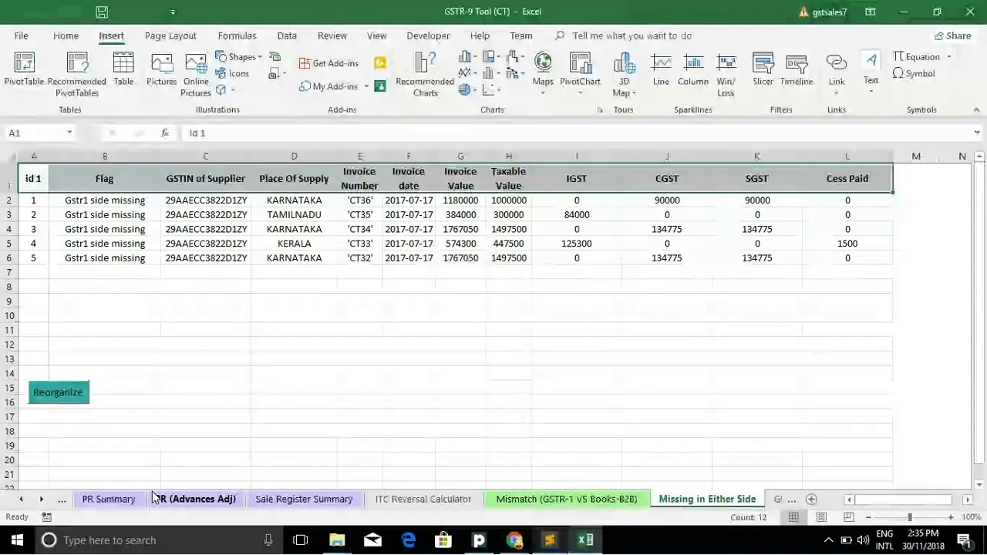
click(423, 500)
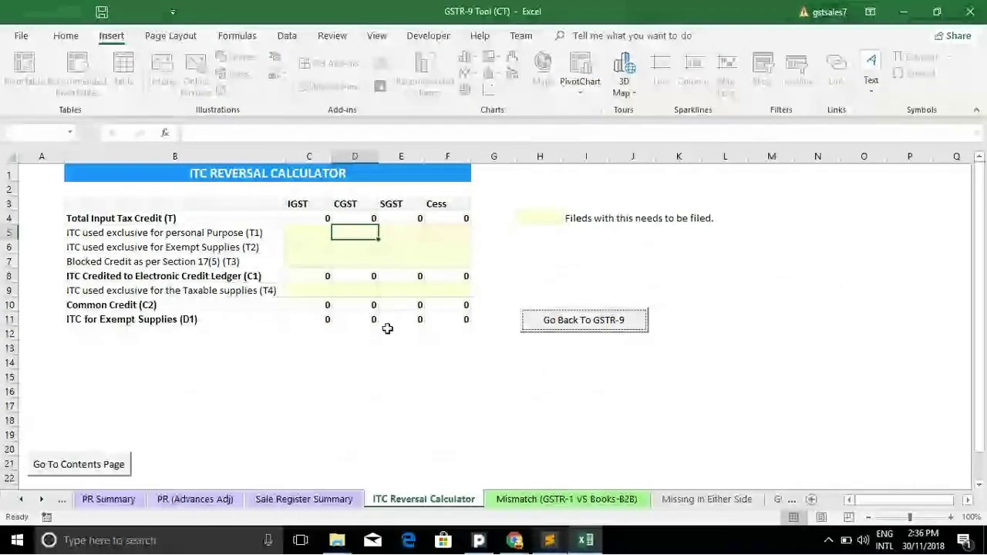
click(396, 245)
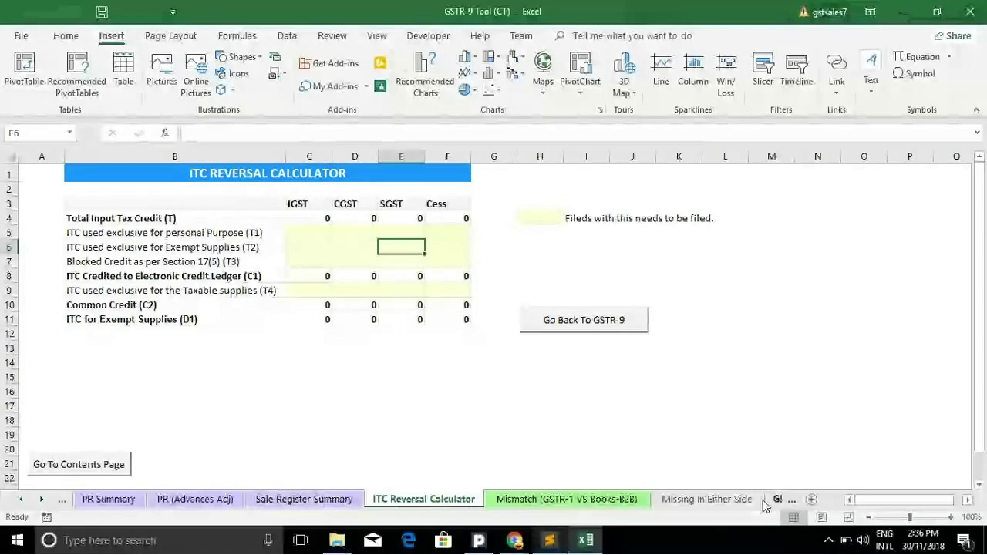
- View the filed GSTR 3B report and the invoice data in the GSTR-1 (B2B) and GSTR-1 (B2BA) sheets
scroll(764, 505, down, 2)
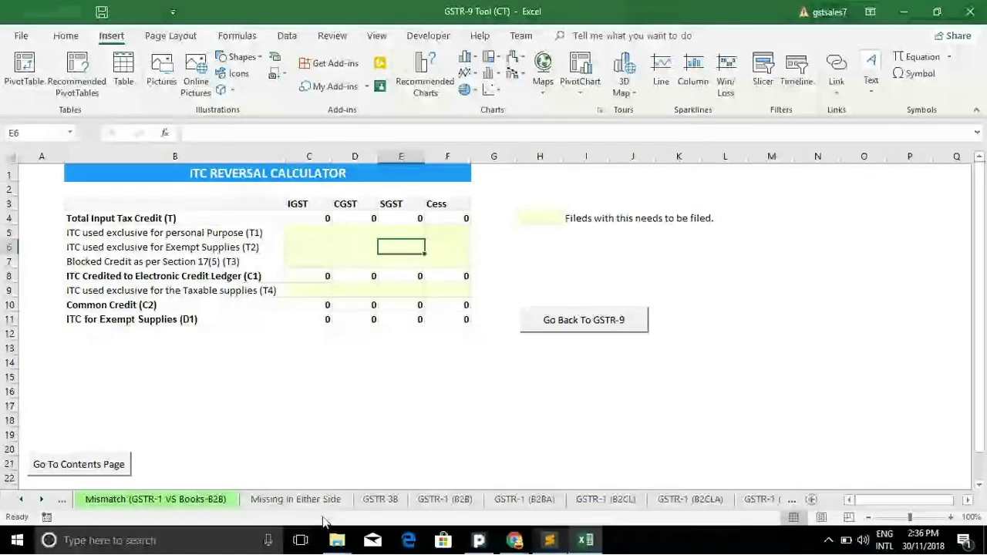
click(380, 500)
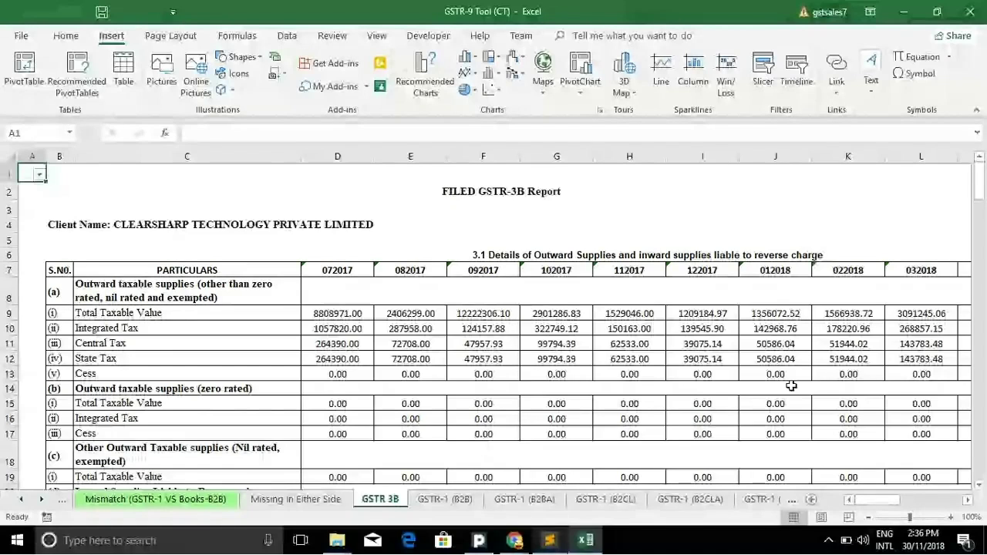
click(445, 499)
click(521, 500)
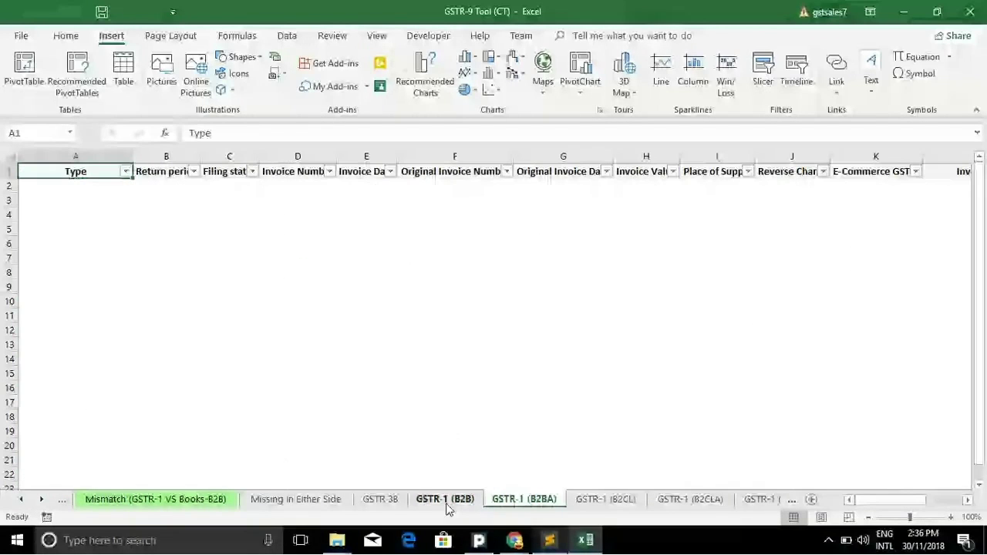
click(446, 501)
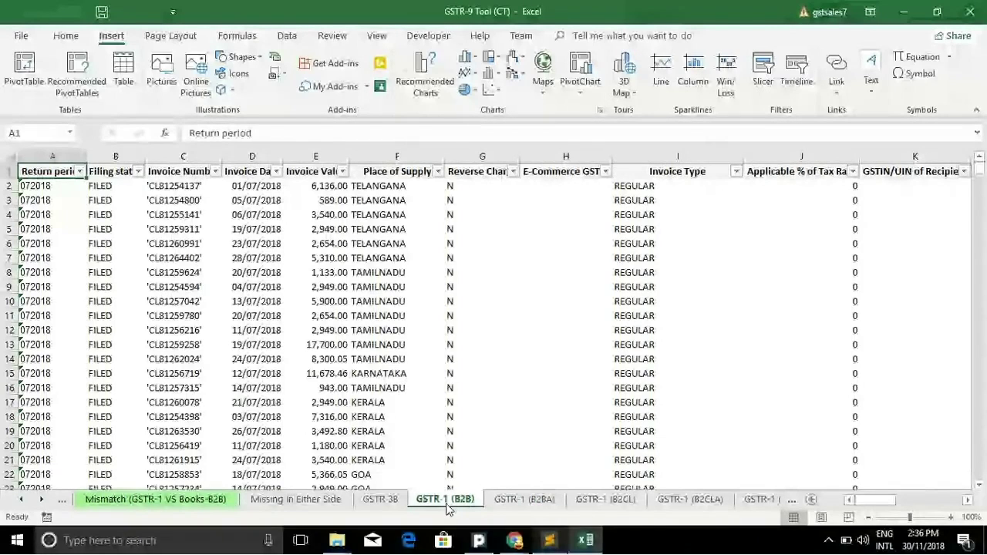
- Open the Sale Register Summary sheet and expand all grouped rows to show the section breakup
scroll(363, 503, up, 3)
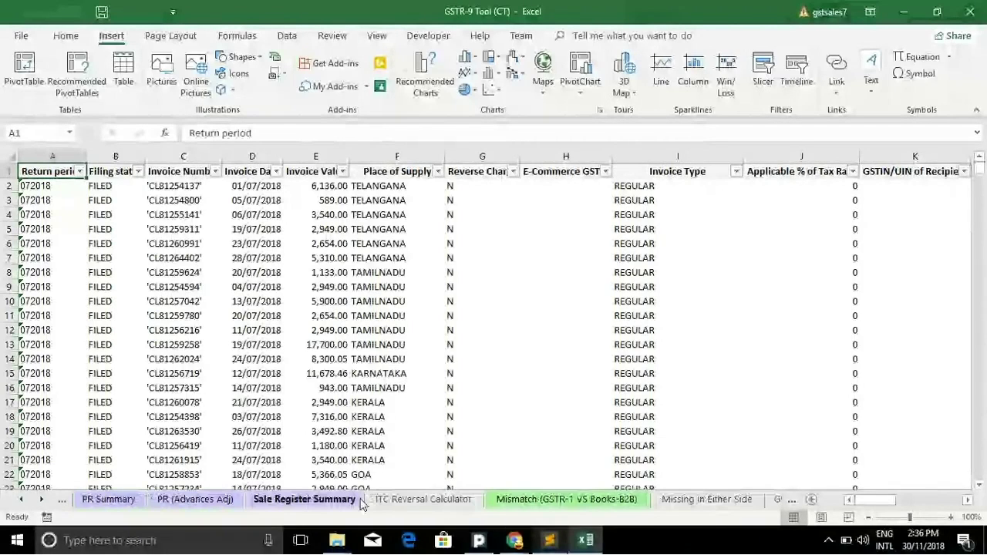
click(325, 502)
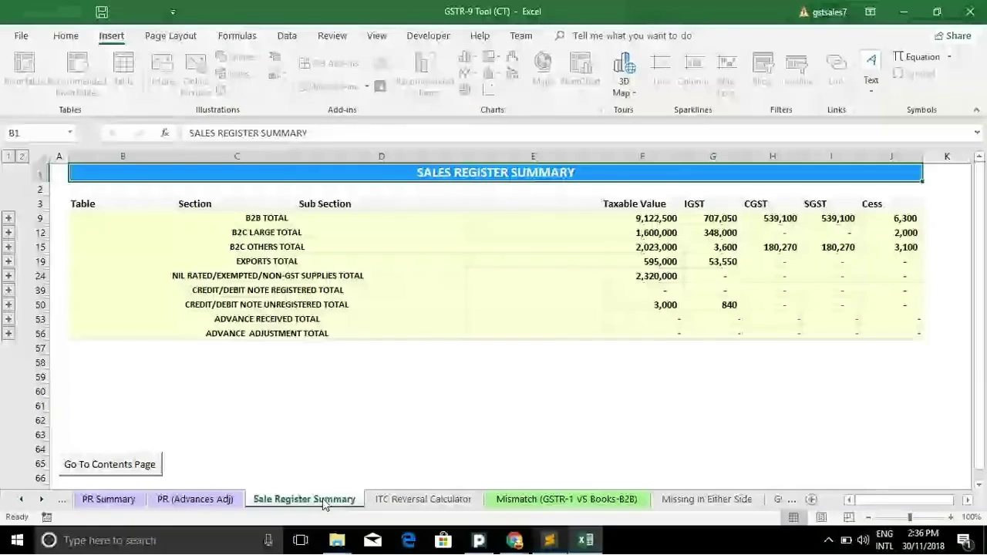
scroll(317, 503, up, 2)
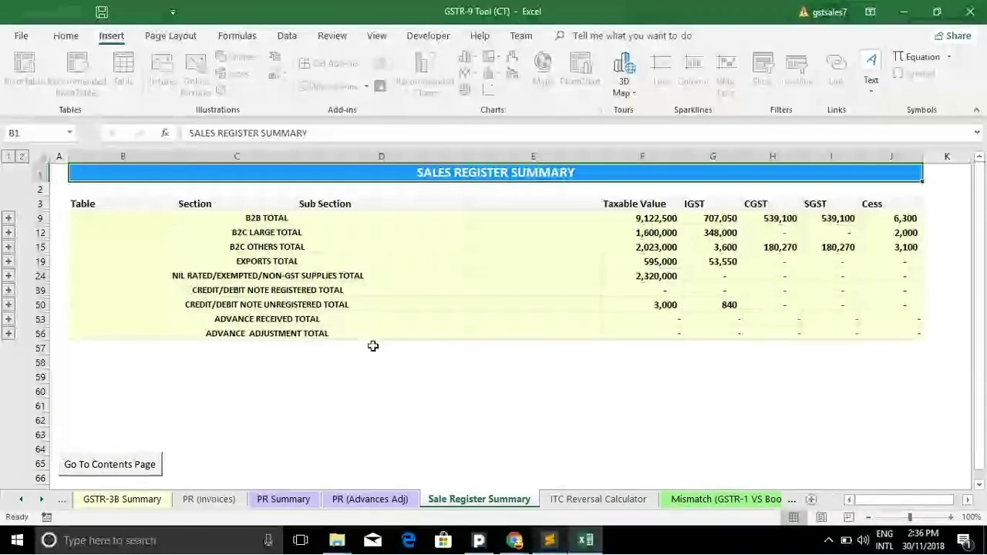
click(296, 220)
click(293, 241)
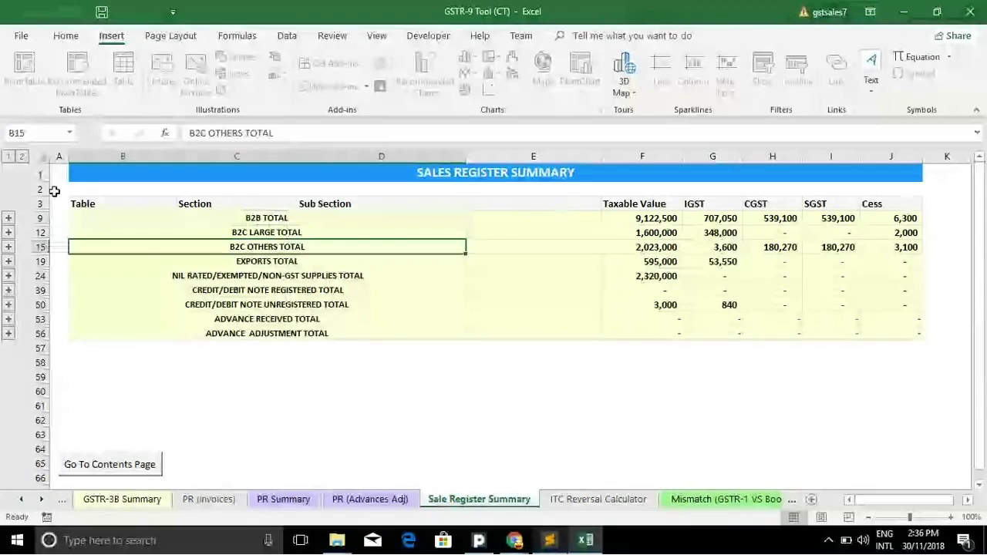
click(22, 157)
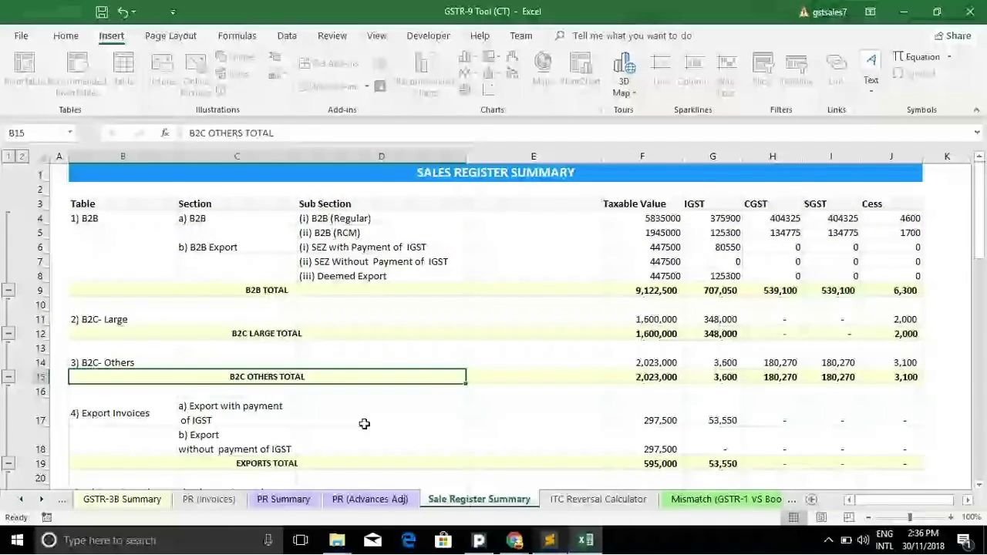
- View the PR Summary sheet, and examine the B2B (Regular) taxable value and its formula in the GSTR-1 SUMMARY sheet
click(284, 500)
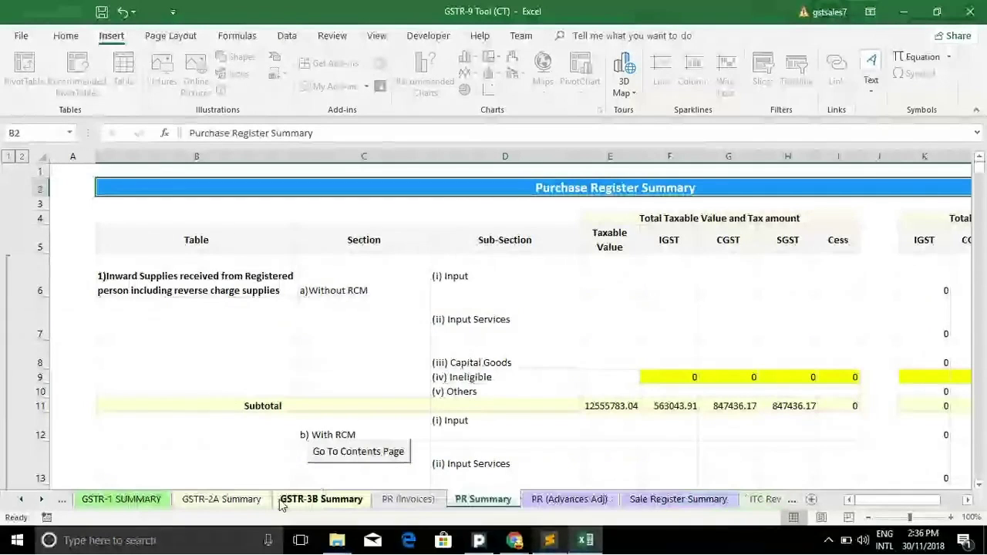
click(282, 501)
click(154, 499)
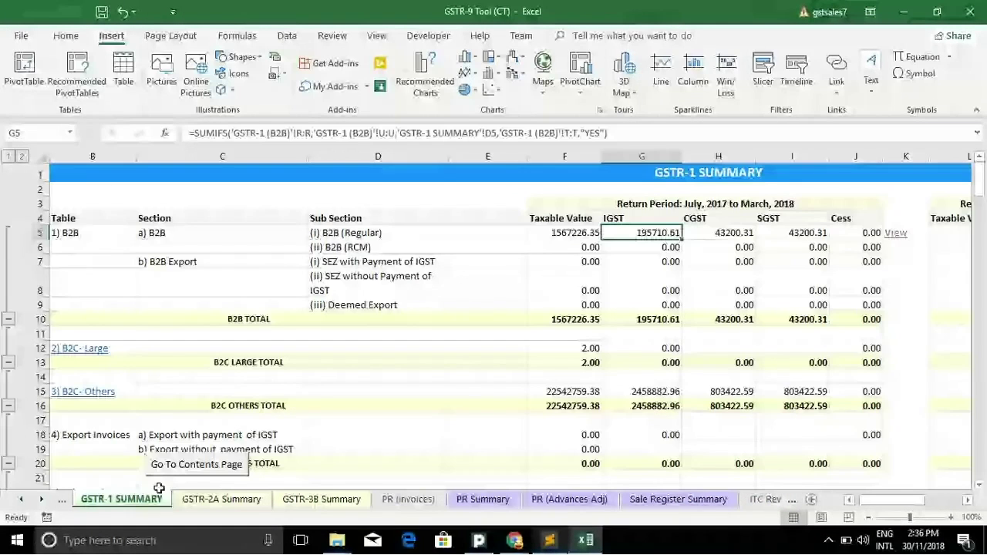
scroll(393, 320, left, 1)
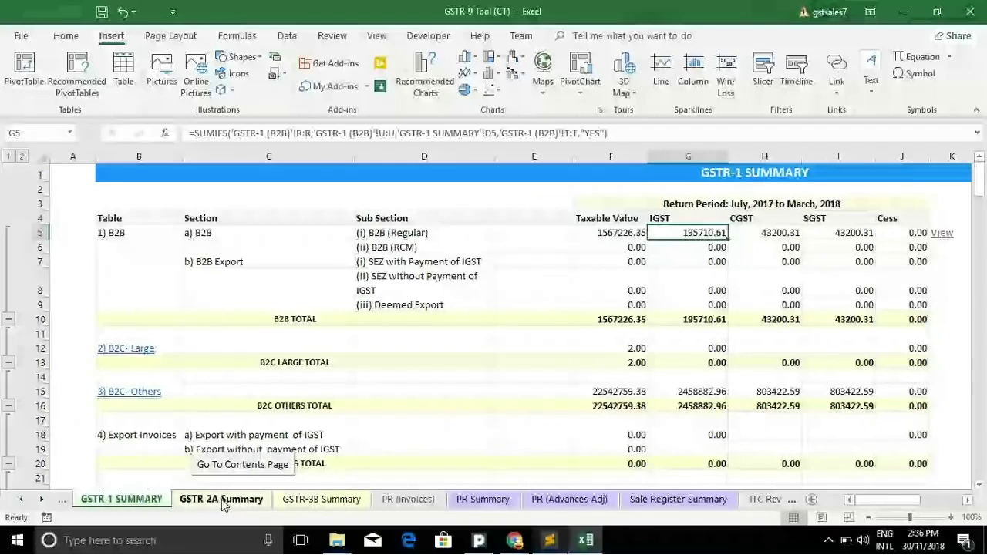
scroll(682, 239, right, 3)
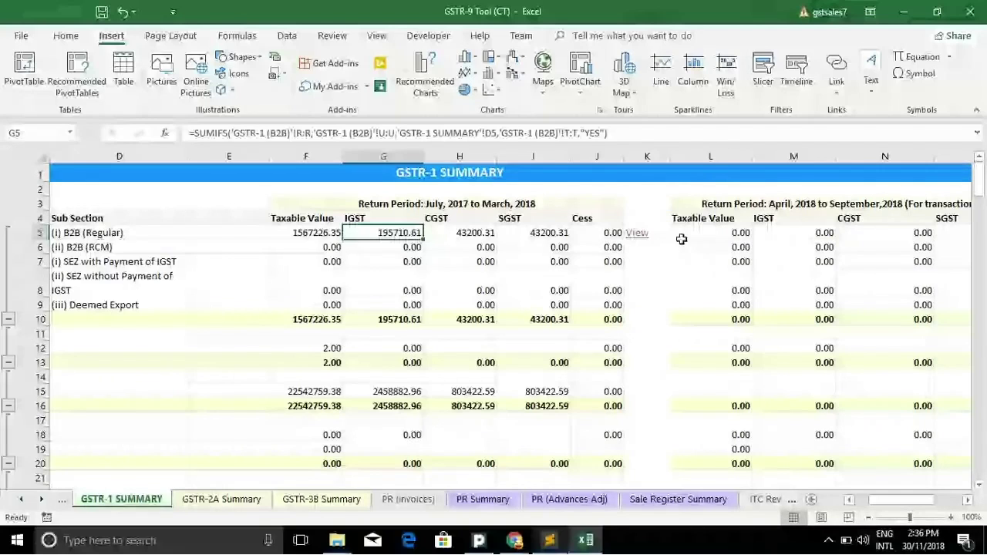
scroll(682, 239, left, 3)
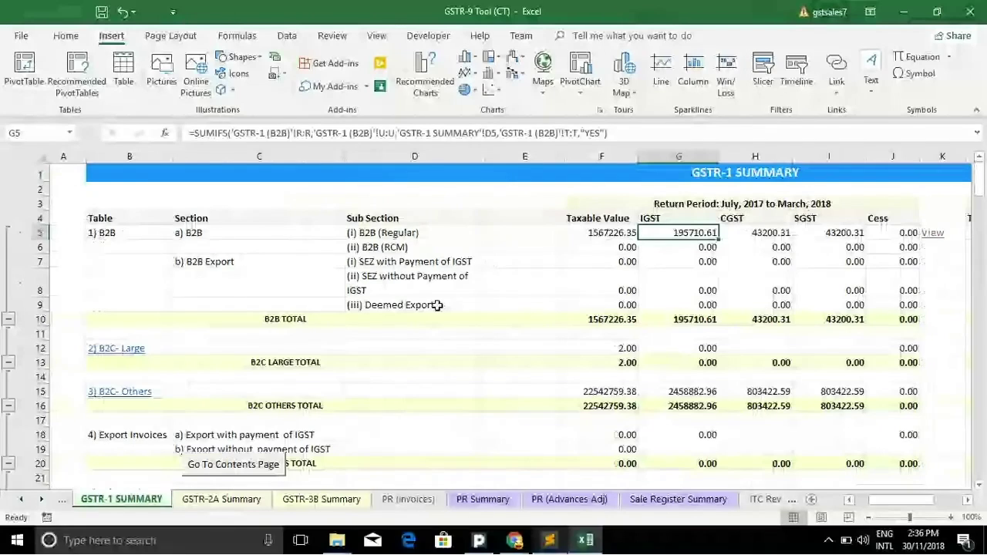
scroll(437, 305, left, 1)
click(424, 233)
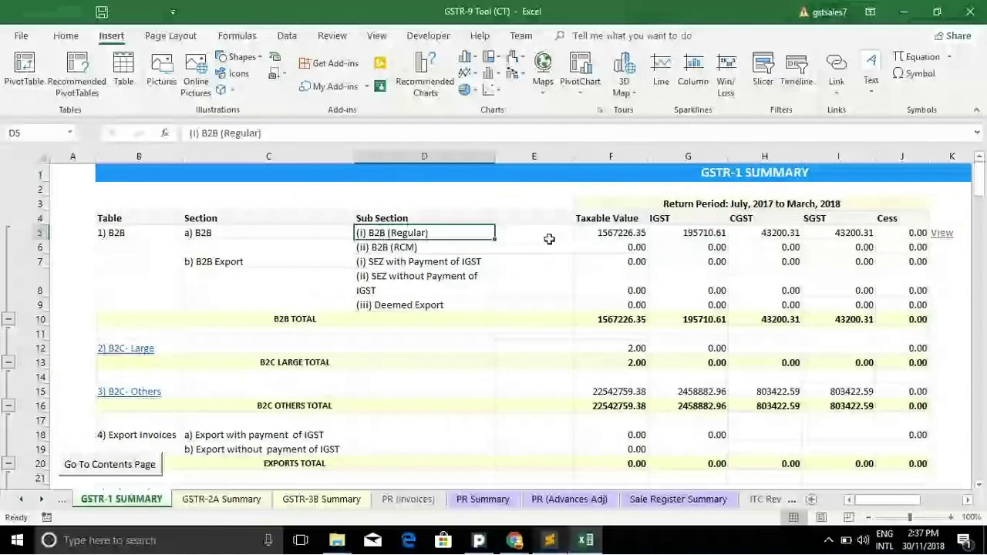
key(Right)
key(Right)
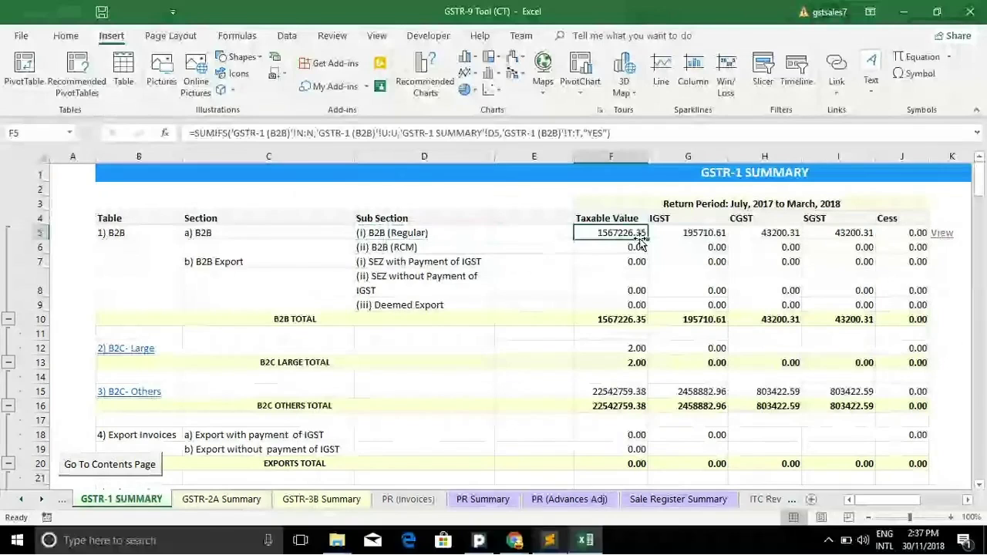
- Open the GSTR-1 (B2B) sheet that supplies the B2B figures of the summary
scroll(760, 500, down, 3)
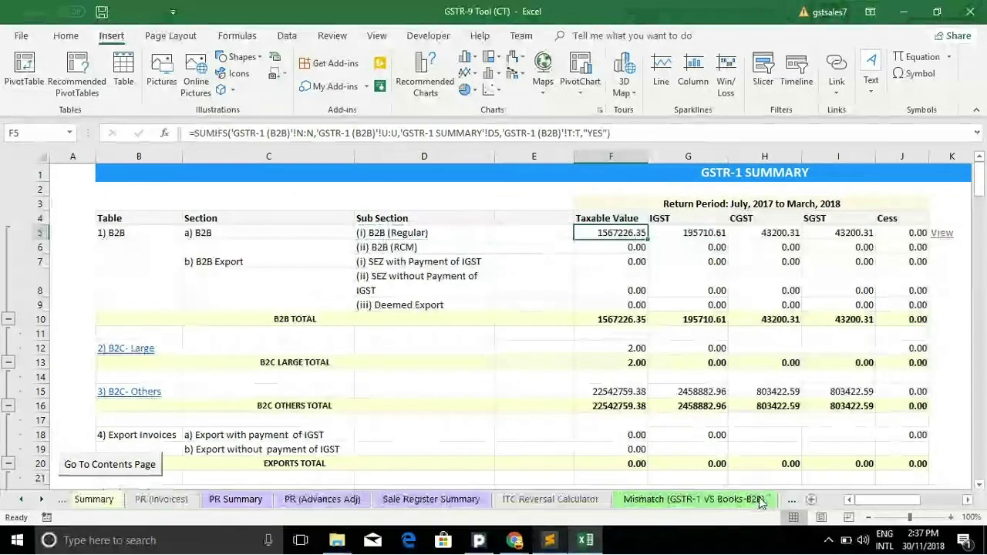
scroll(760, 502, down, 3)
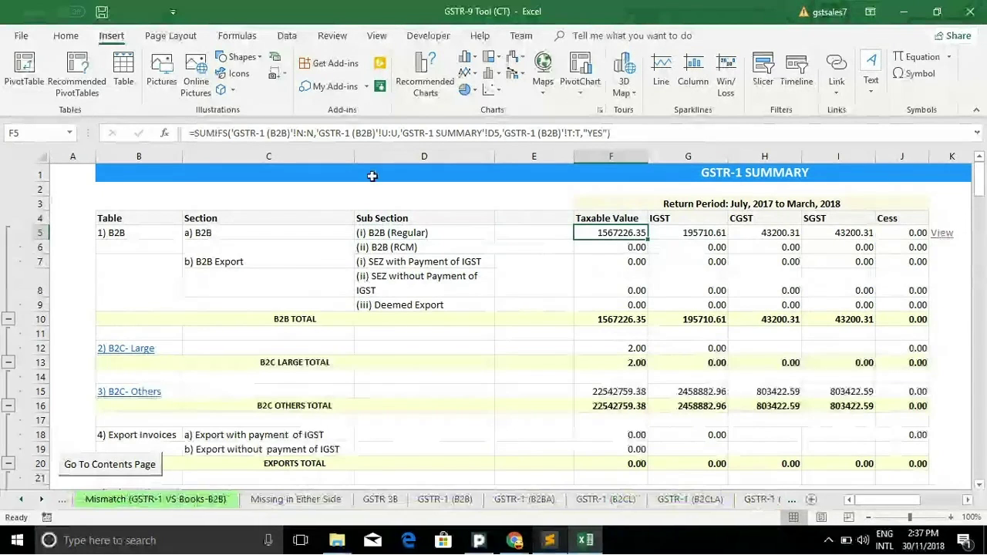
click(445, 499)
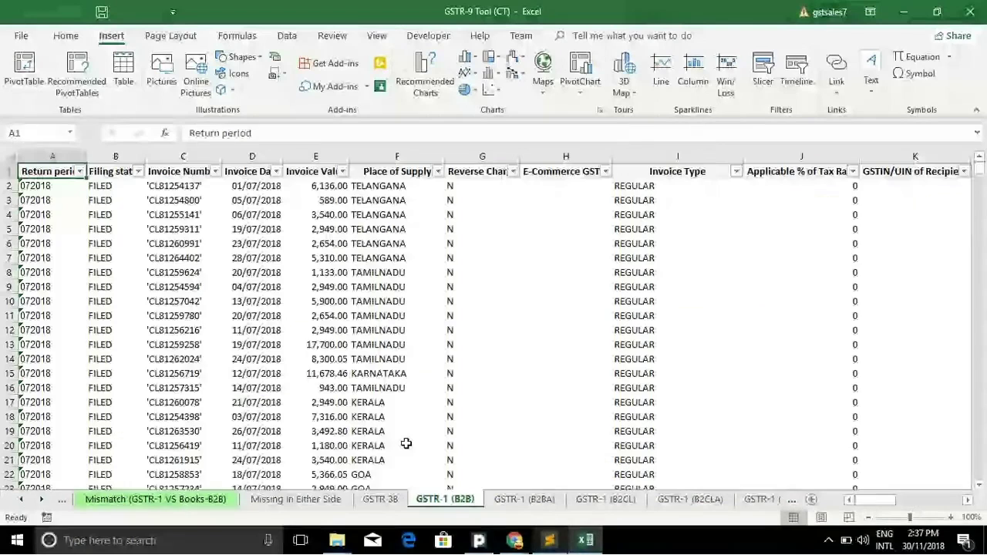
- Return to the GSTR-1 SUMMARY sheet and open the linked ClearTax report for the B2B (Regular) row for July 2017 to March 2018
scroll(240, 502, up, 1)
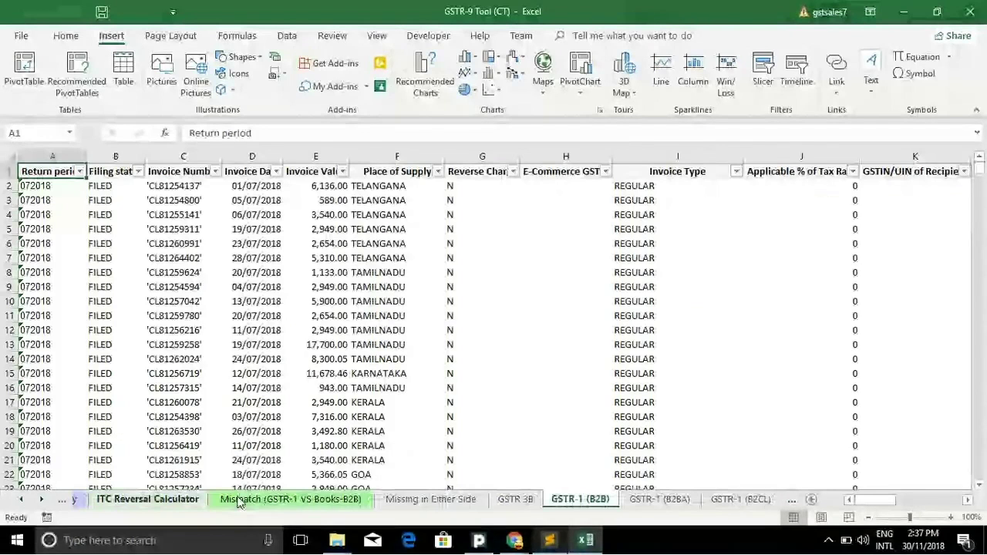
scroll(239, 503, up, 1)
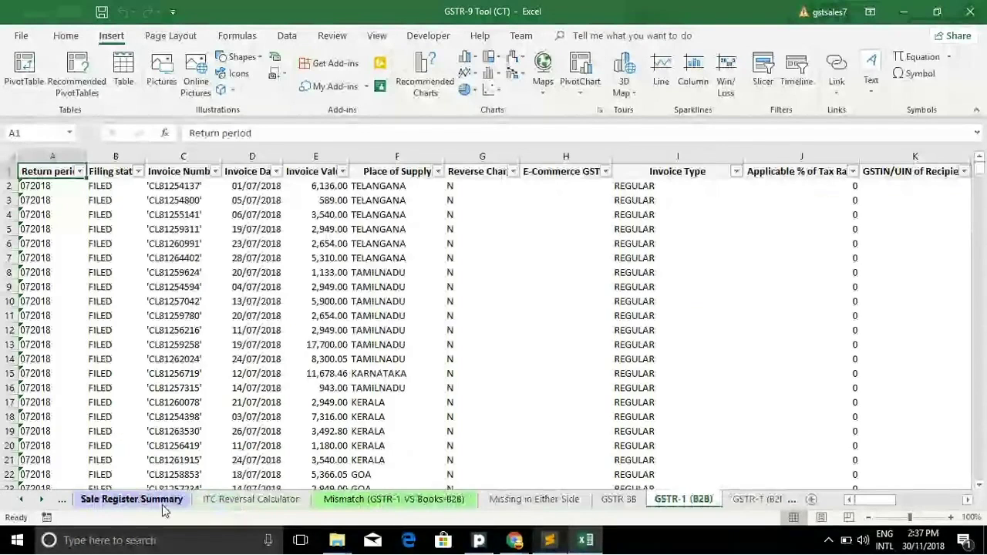
scroll(162, 504, up, 2)
scroll(205, 509, up, 3)
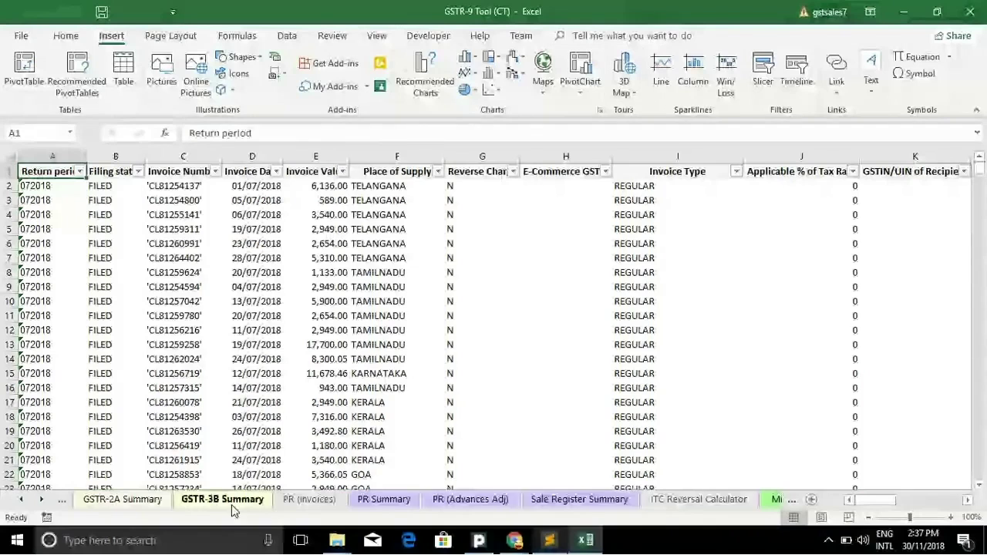
scroll(233, 509, up, 3)
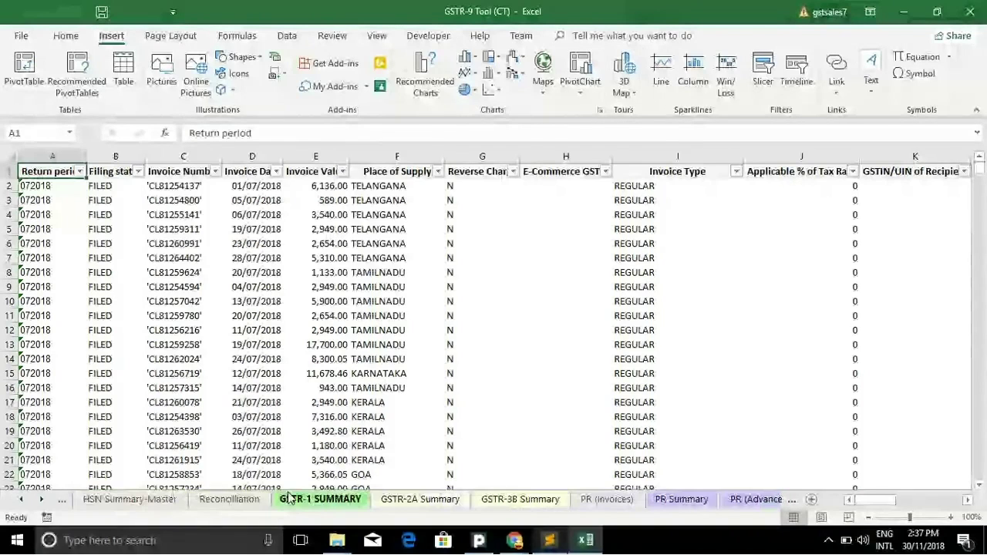
click(292, 499)
scroll(632, 243, right, 3)
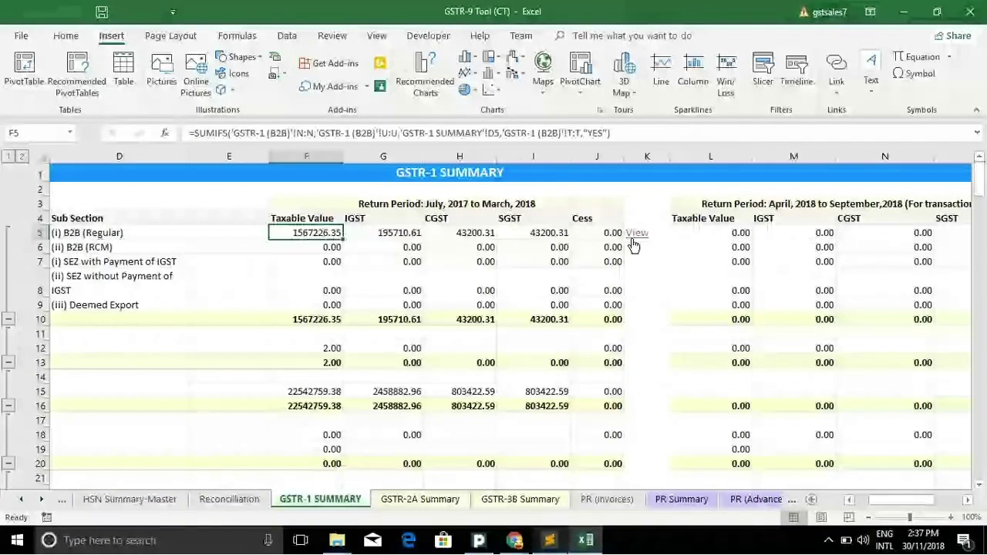
click(632, 240)
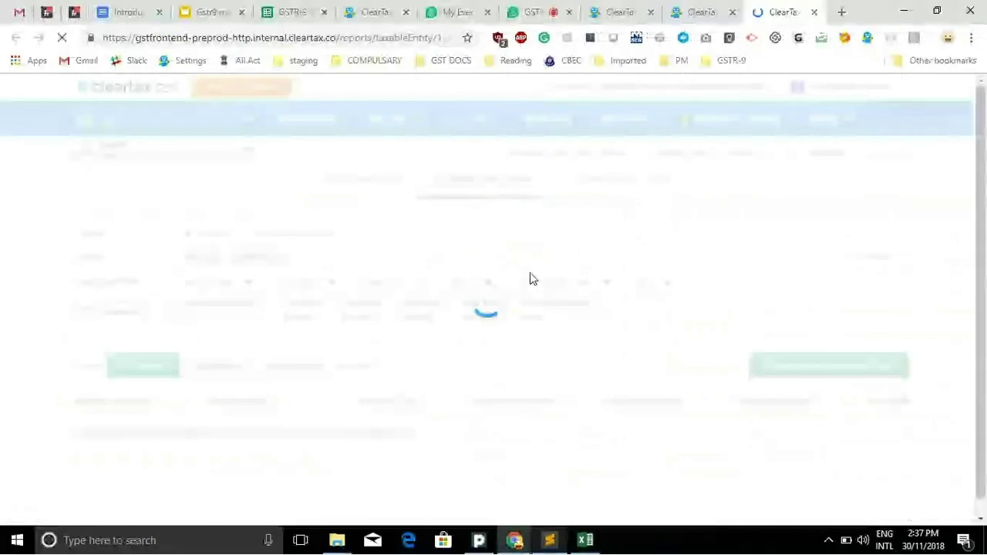
- Review the filter summary and invoice list of the ClearTax report filtered to B2B Regular
scroll(364, 449, down, 2)
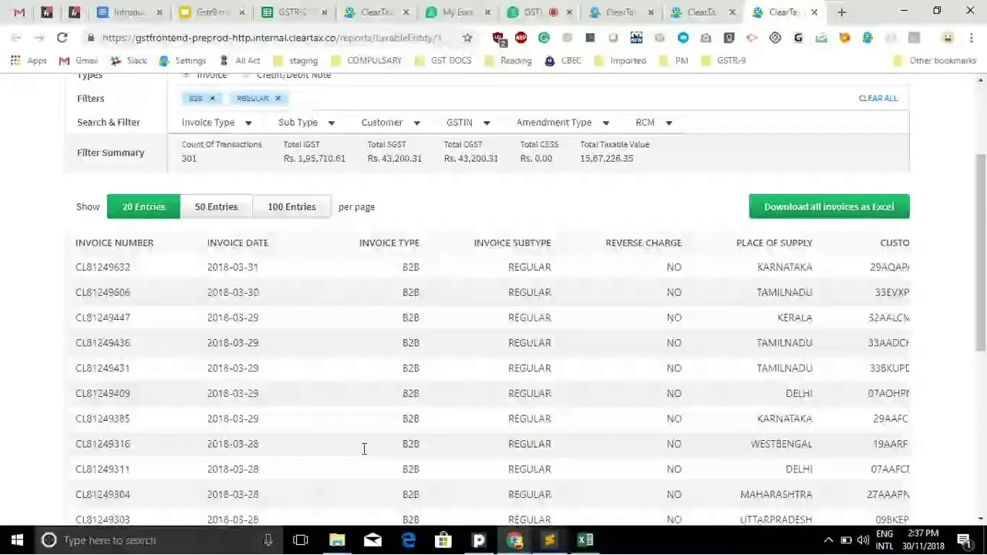
scroll(396, 312, down, 2)
scroll(397, 312, up, 1)
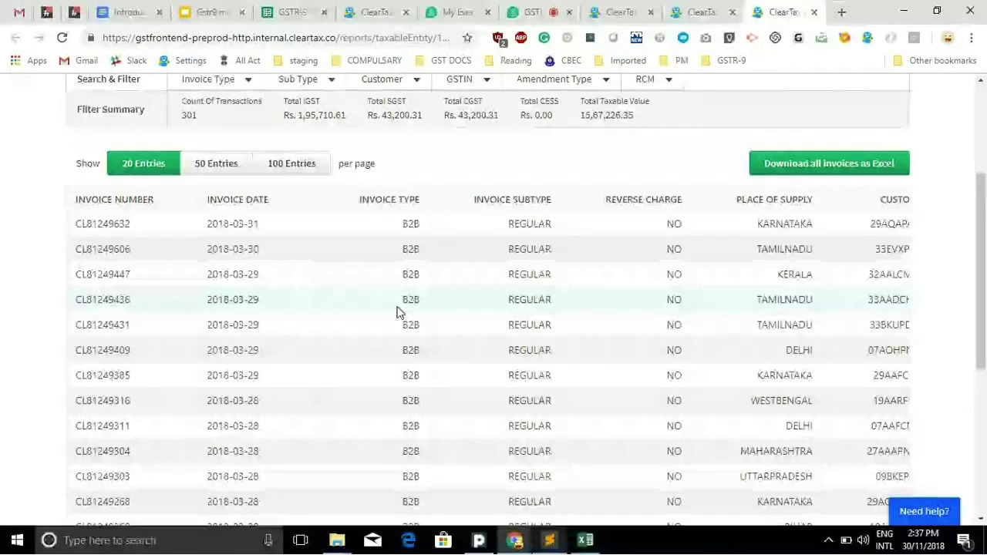
scroll(416, 309, up, 1)
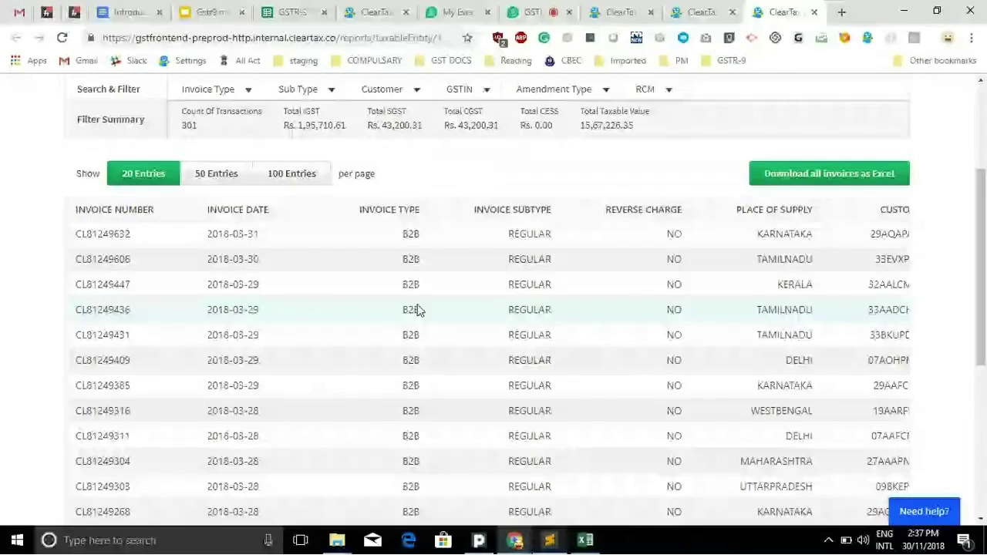
- Switch to the GSTR-9 Tool workbook in Excel and examine the amendments row 4K in the GSTR-9_Master sheet
click(584, 542)
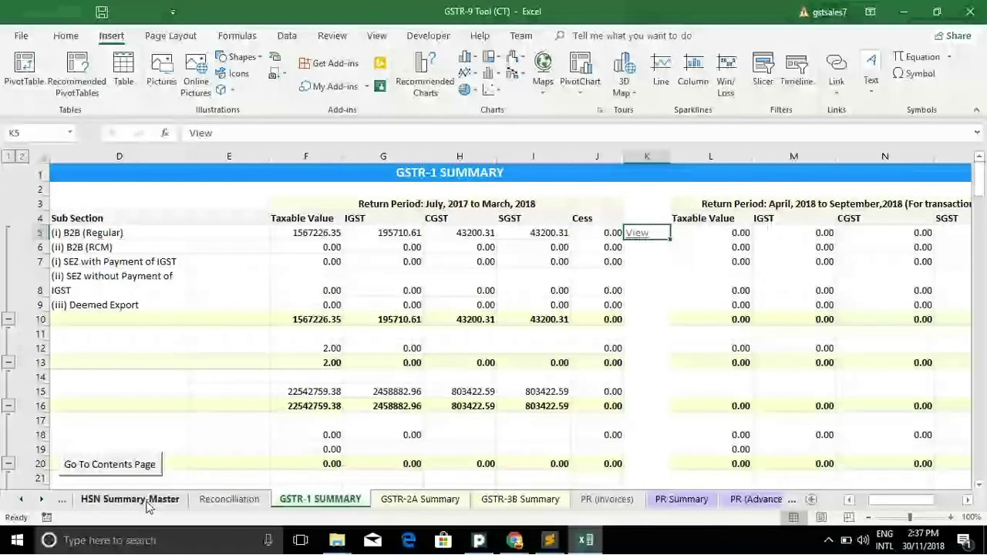
click(197, 499)
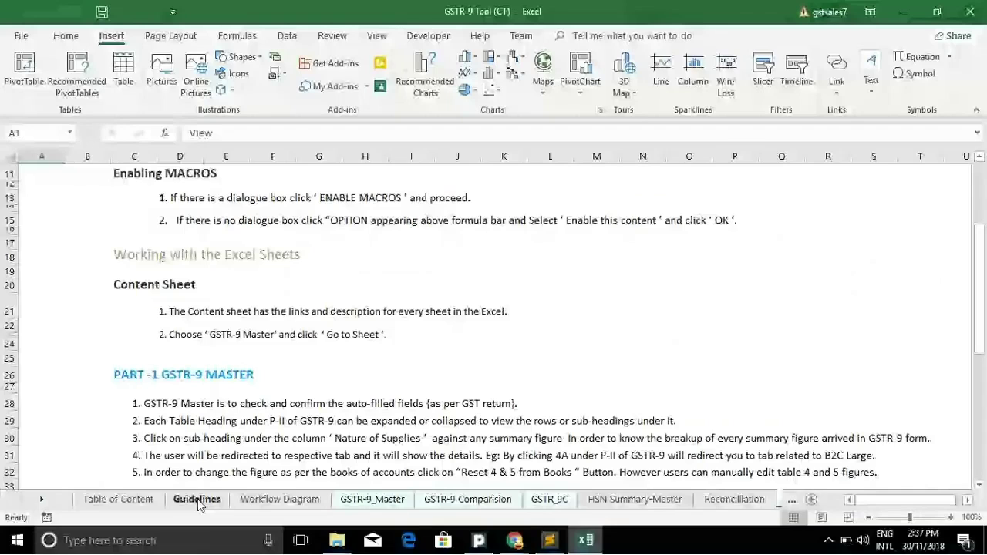
click(373, 499)
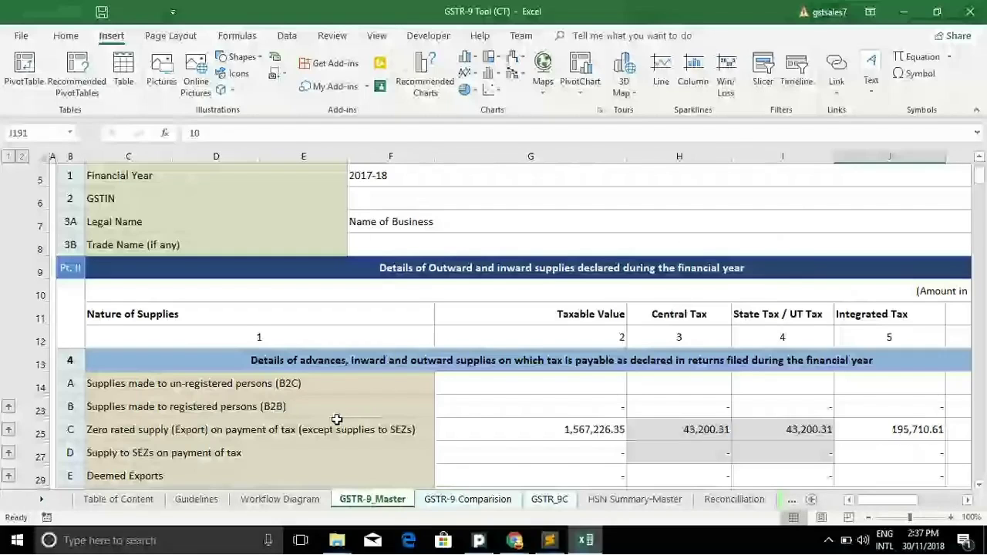
scroll(338, 419, down, 5)
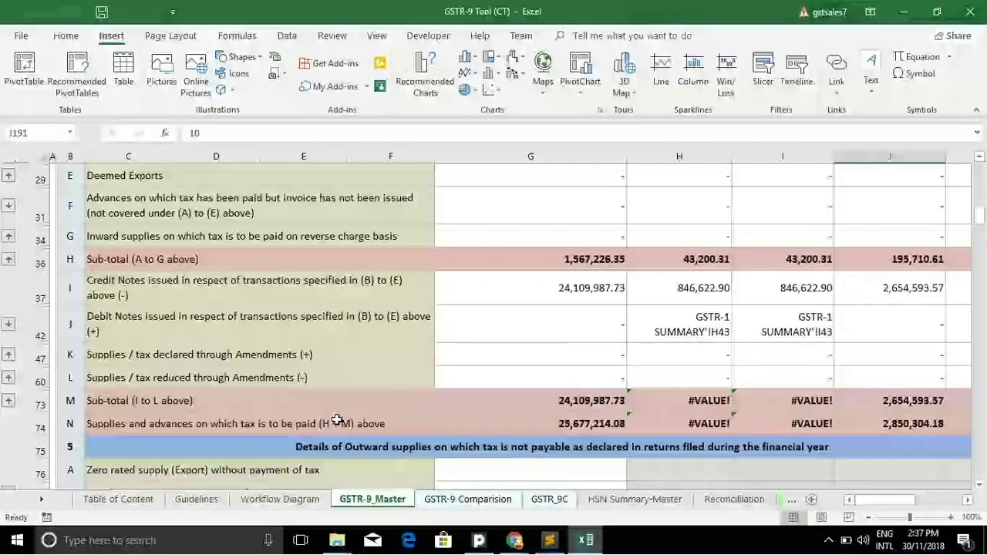
click(198, 358)
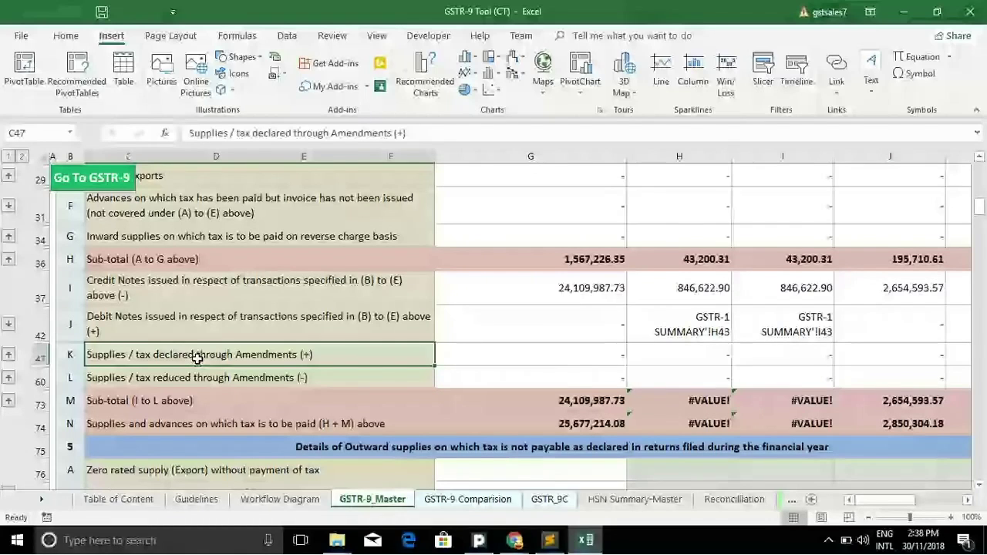
scroll(343, 322, up, 2)
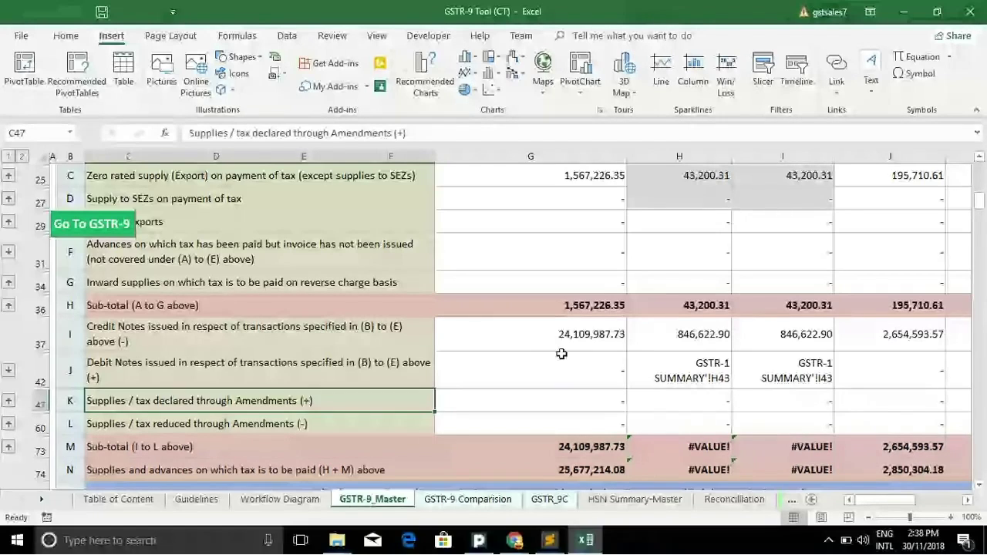
click(493, 393)
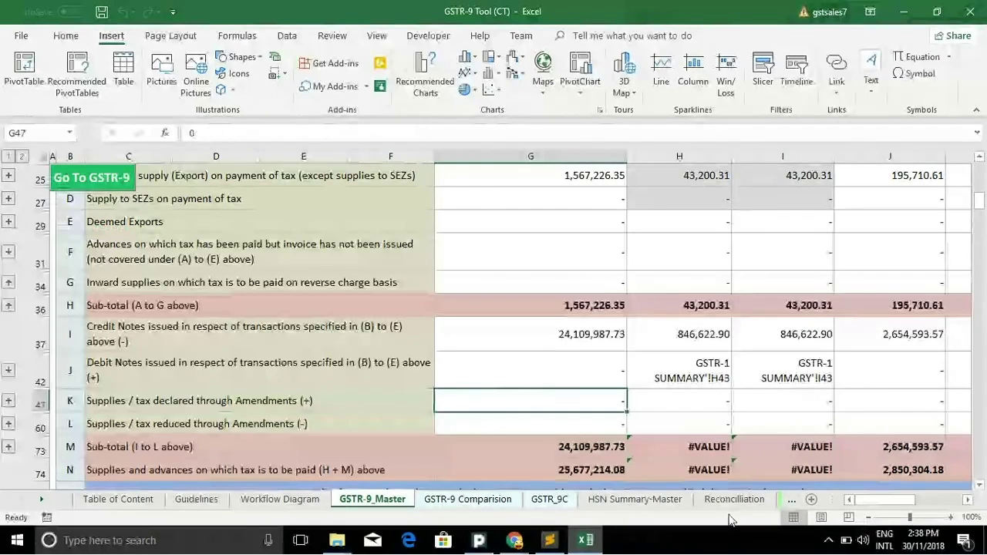
- In the GSTR-1 SUMMARY sheet, collapse all grouped rows and expand only the B2B Amendments section
click(792, 500)
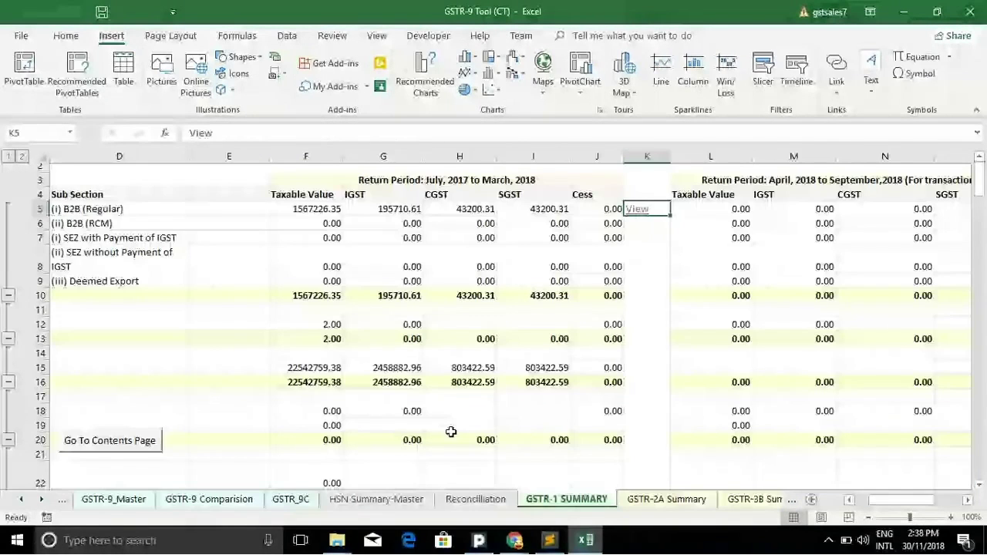
click(8, 156)
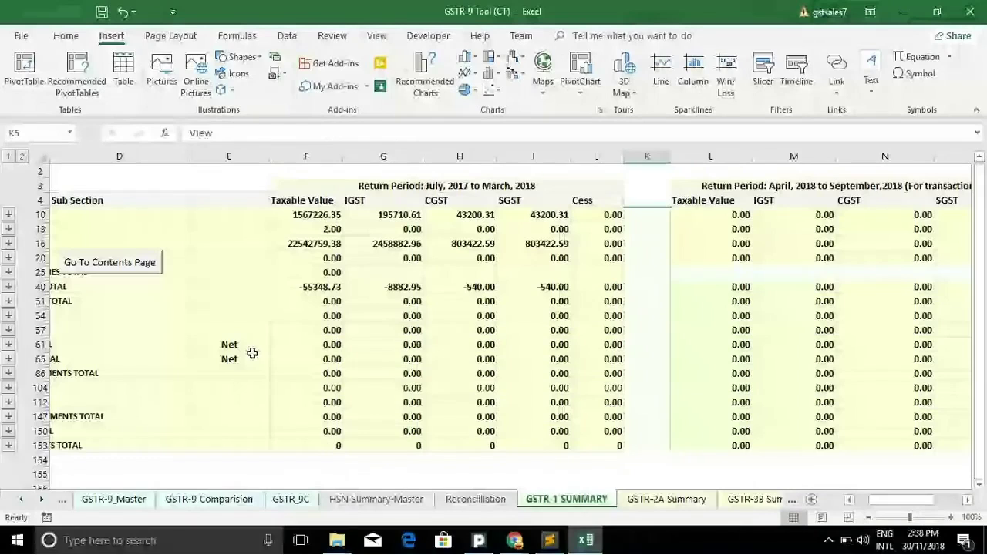
scroll(252, 354, left, 3)
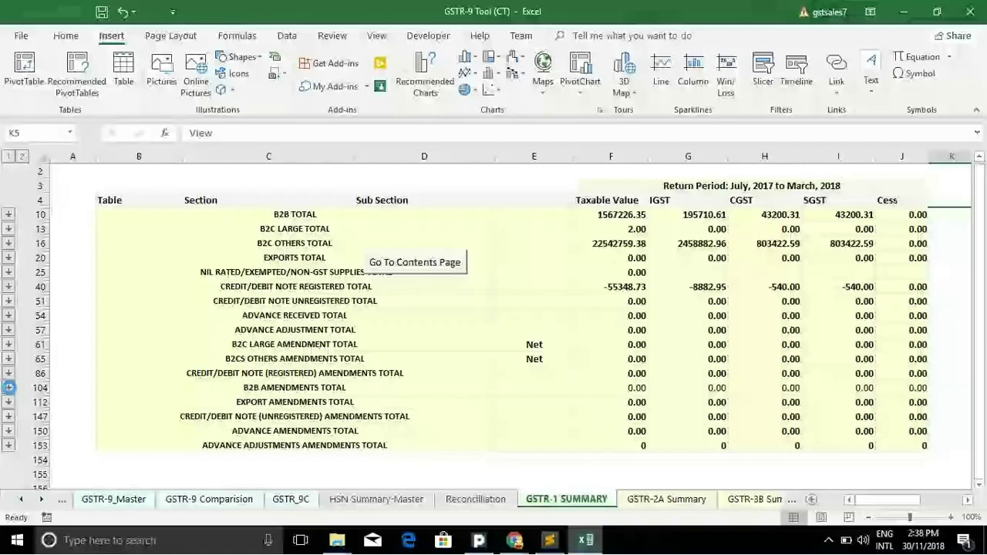
click(9, 388)
scroll(365, 335, up, 5)
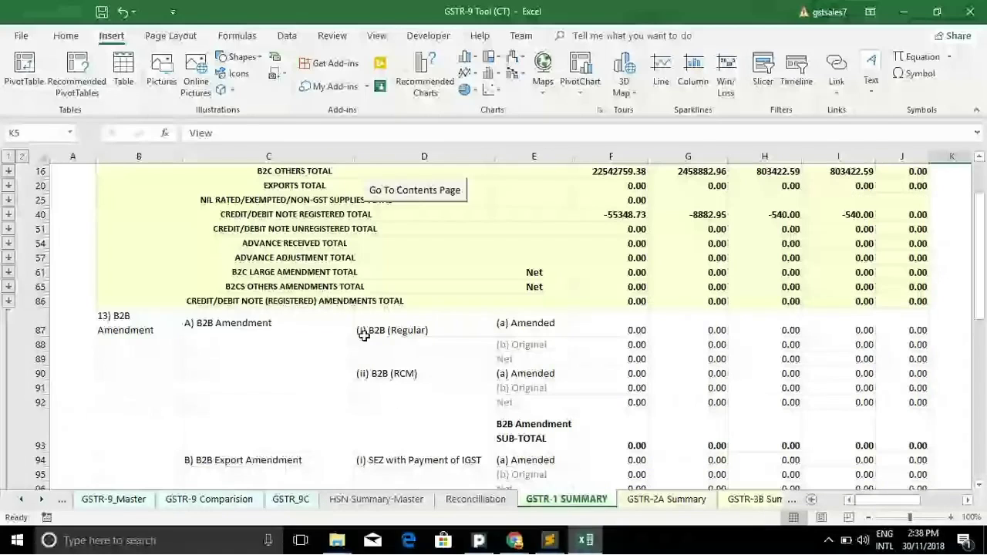
- Inspect the Original and Net taxable value formulas of the B2B (Regular) amendment rows
scroll(364, 336, down, 1)
click(540, 282)
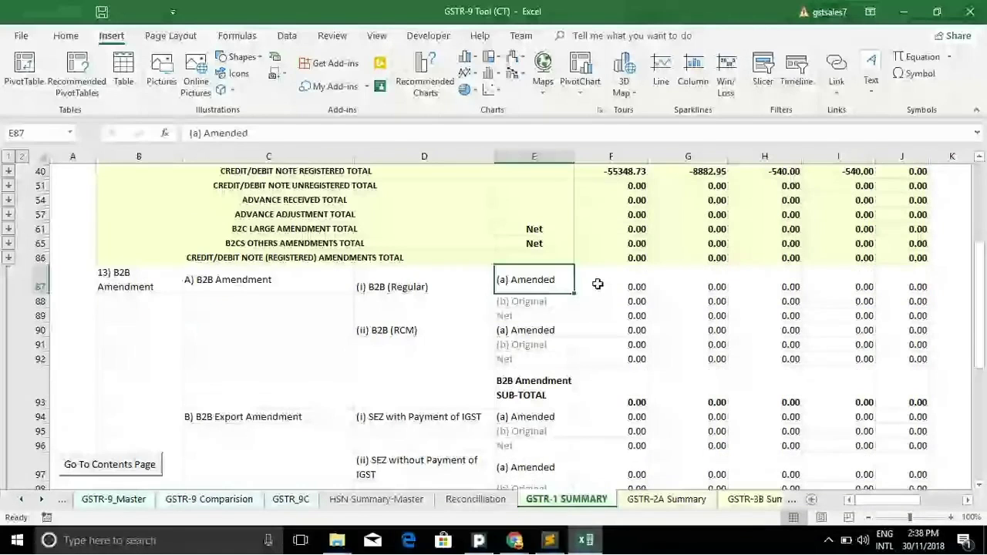
click(624, 303)
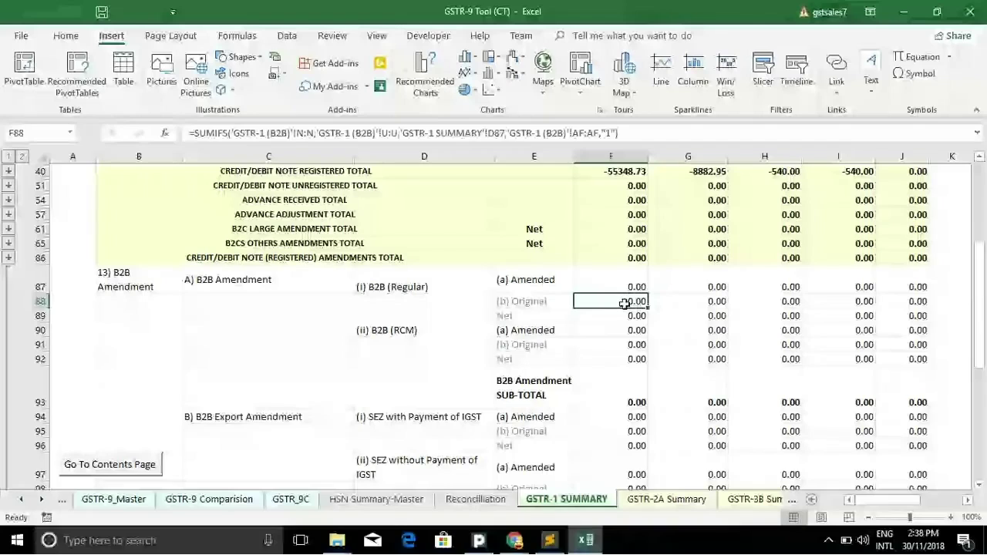
click(610, 312)
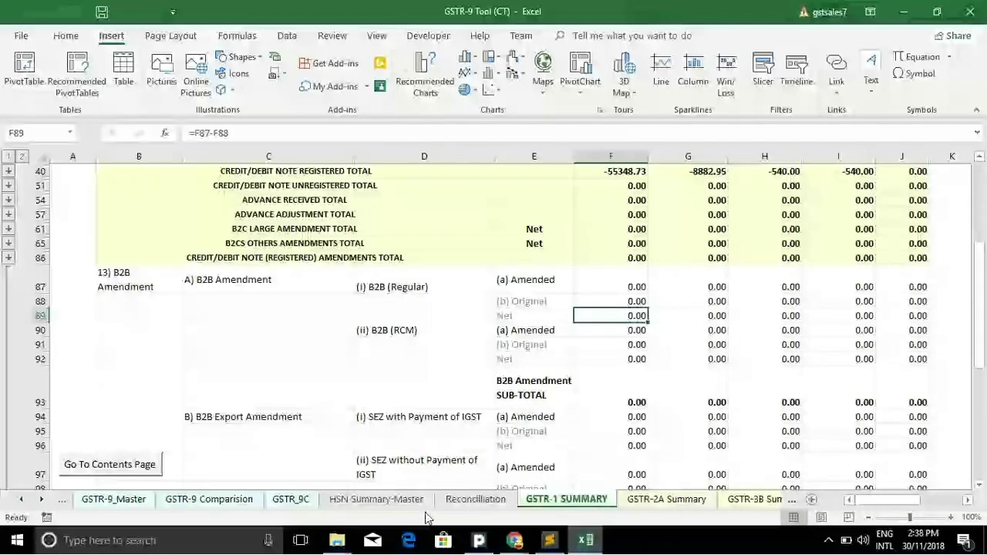
- Switch to the ClearTax GST window in Chrome
click(519, 548)
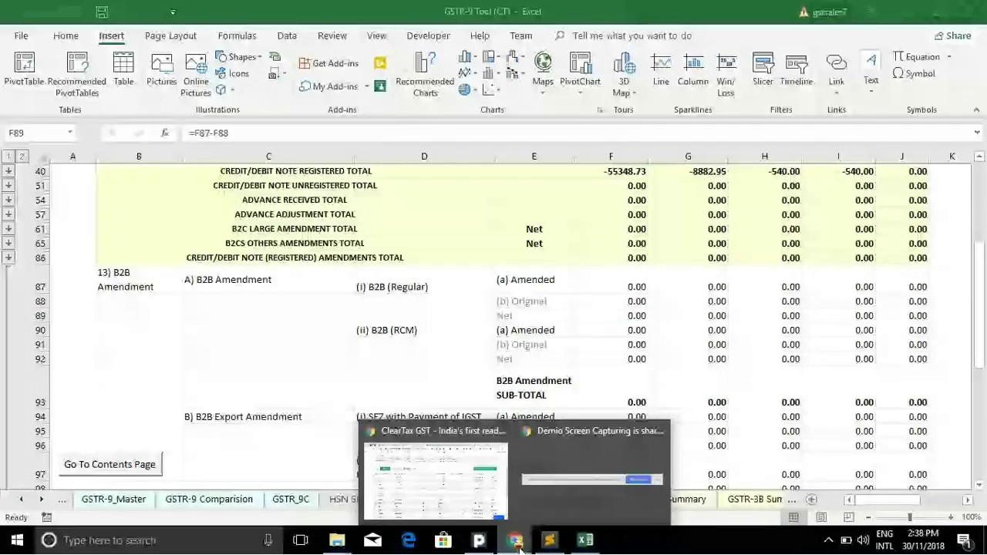
click(458, 488)
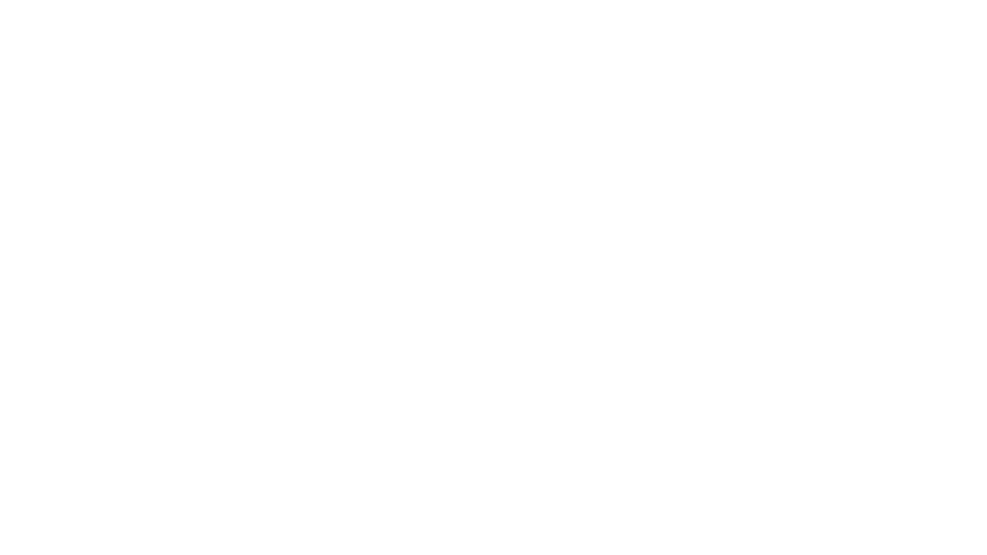